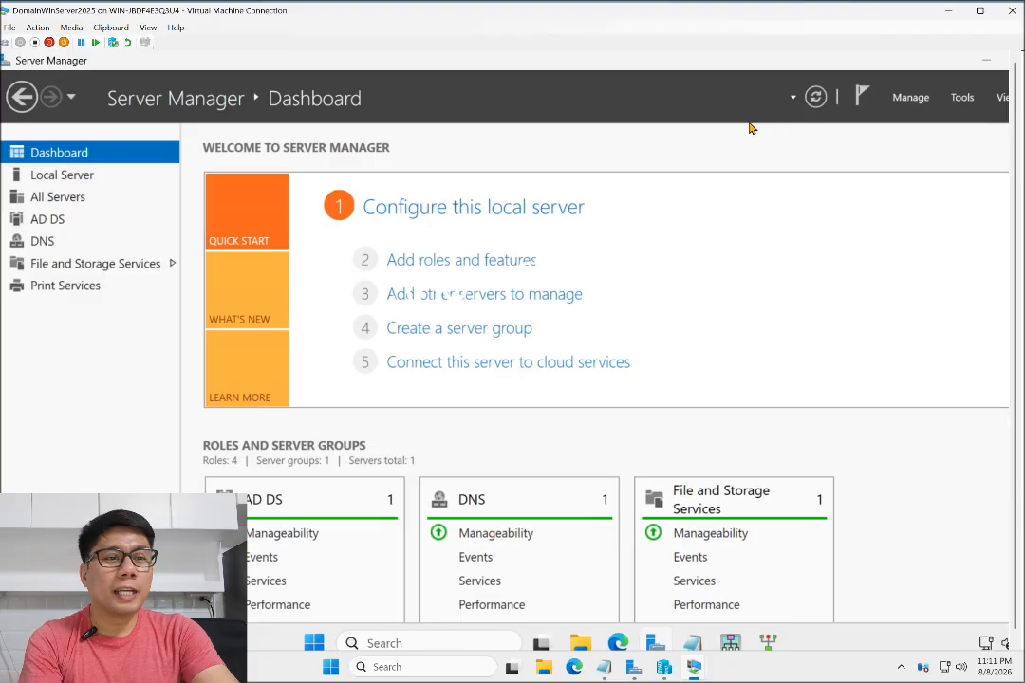
Open Group Policy Management and Print Management, and review the FinancePrinter and SalesPrinter shared on the print server
{"action": "left_click", "coordinate": [960, 98]}
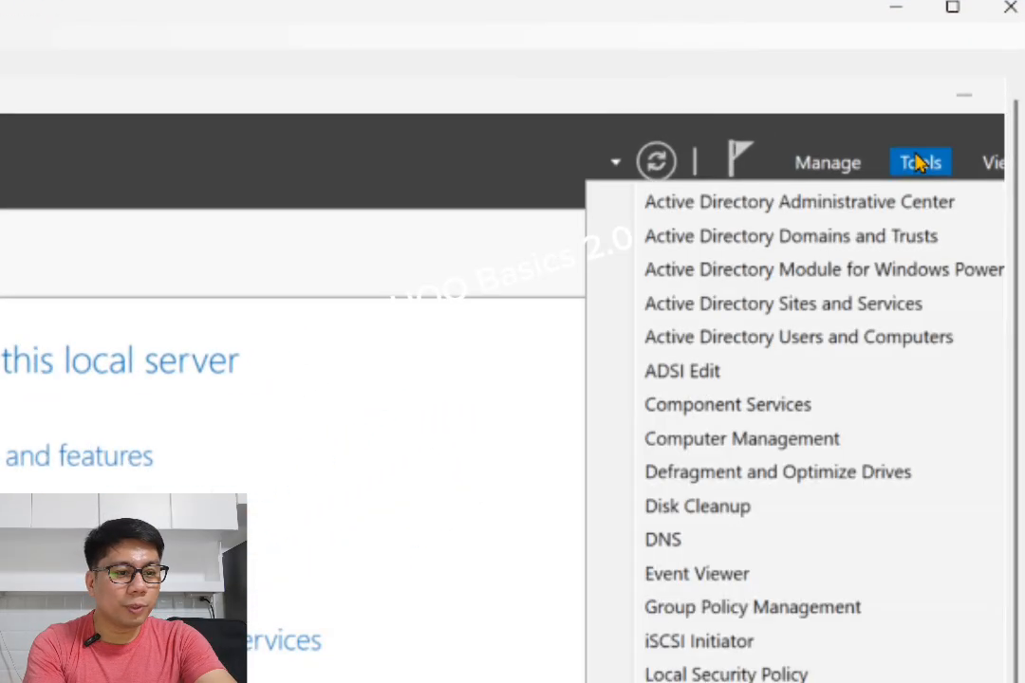
{"action": "left_click", "coordinate": [807, 617]}
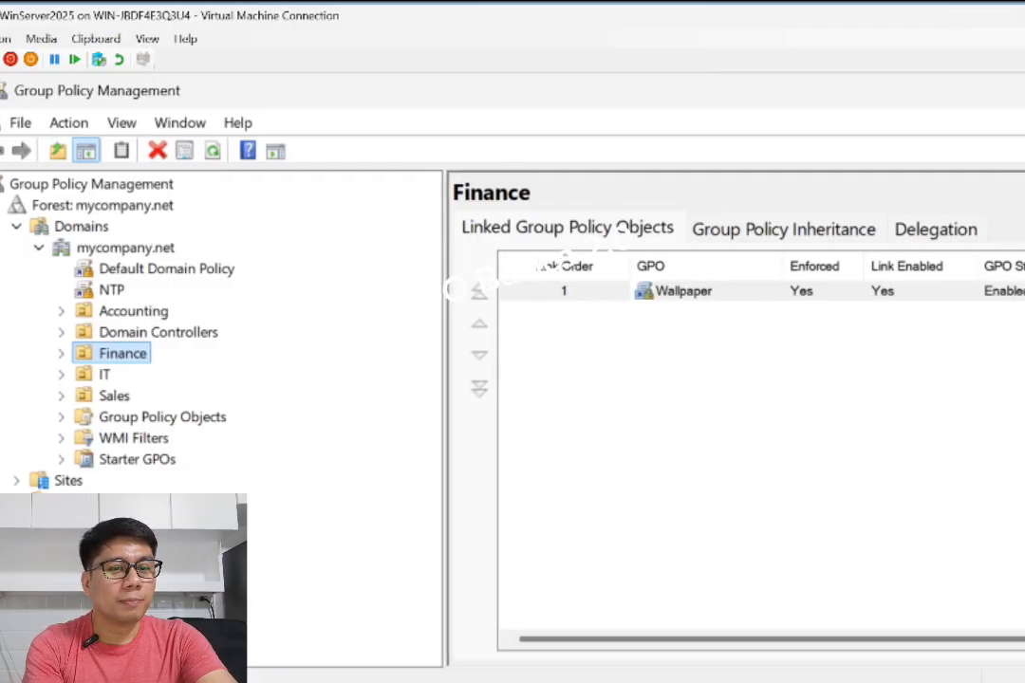
{"action": "left_click", "coordinate": [997, 134]}
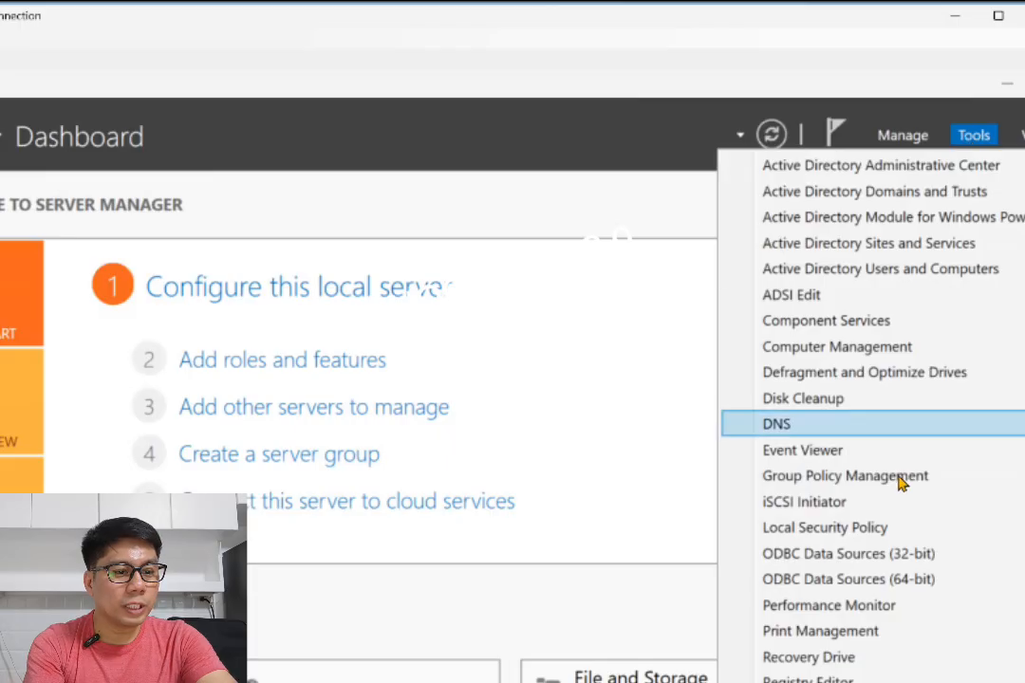
{"action": "left_click", "coordinate": [819, 634]}
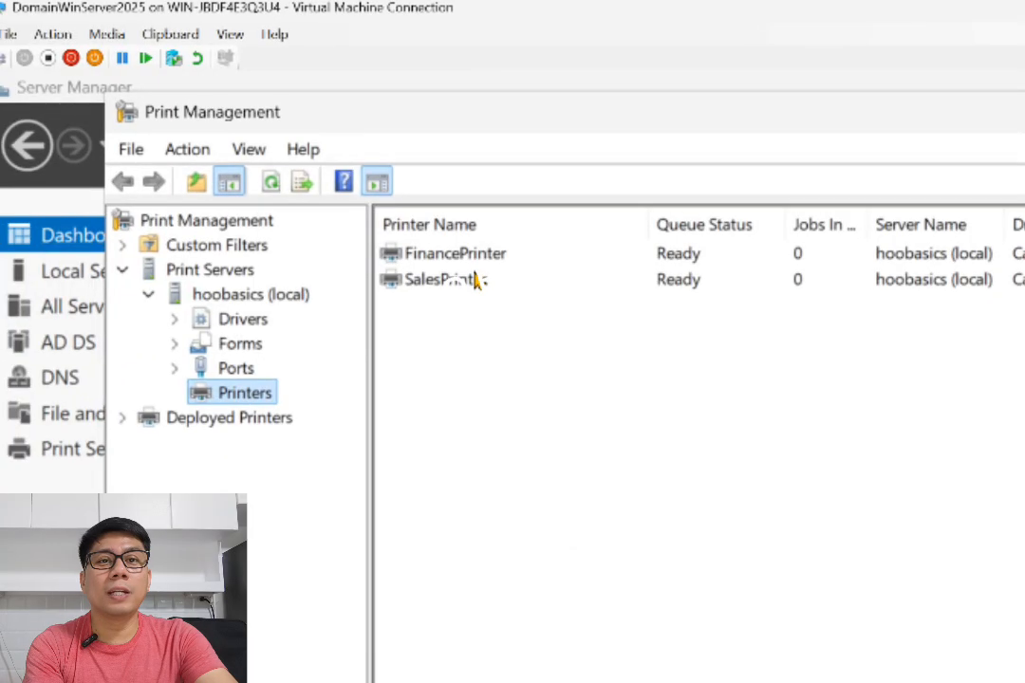
{"action": "left_click", "coordinate": [452, 256]}
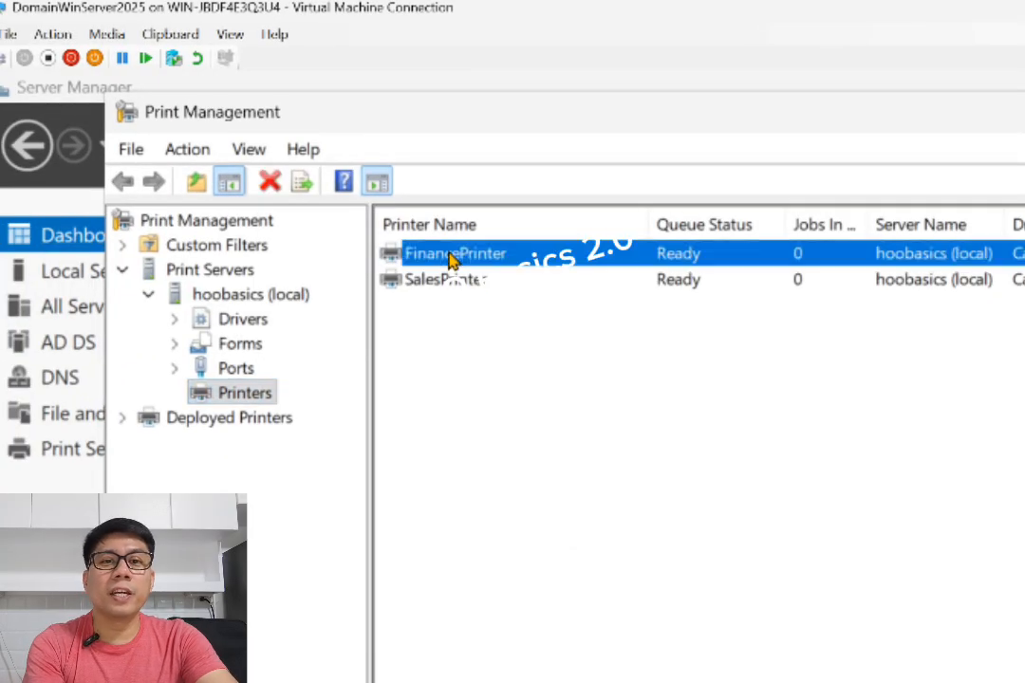
{"action": "left_click", "coordinate": [453, 287]}
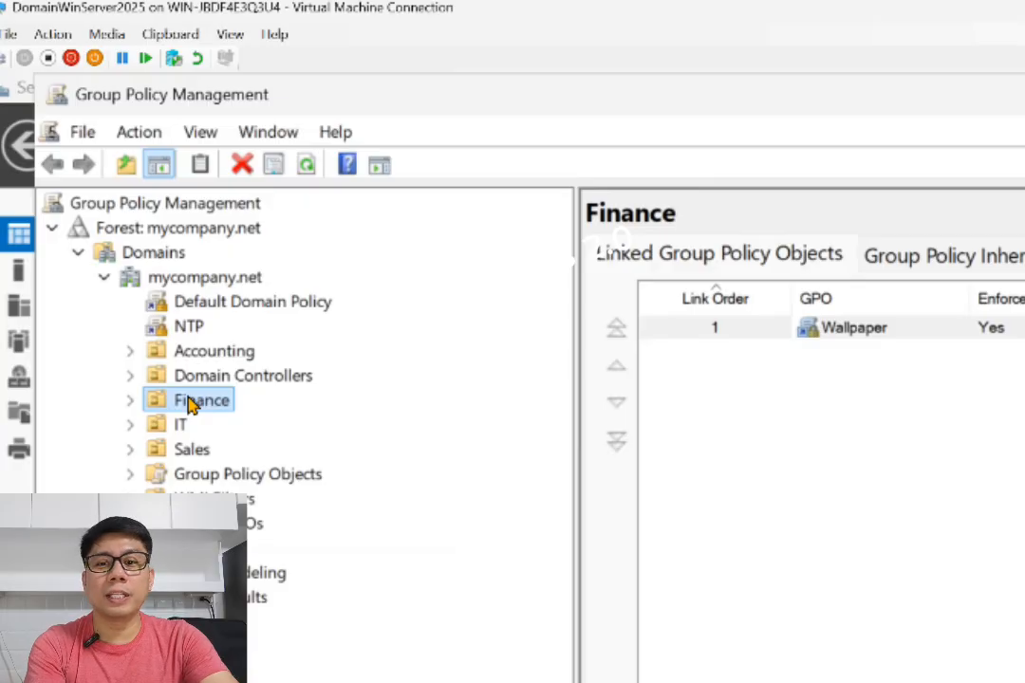
Create a new GPO named FinancePrinter-1 in the domain and link it to the Finance OU
{"action": "left_click", "coordinate": [130, 400]}
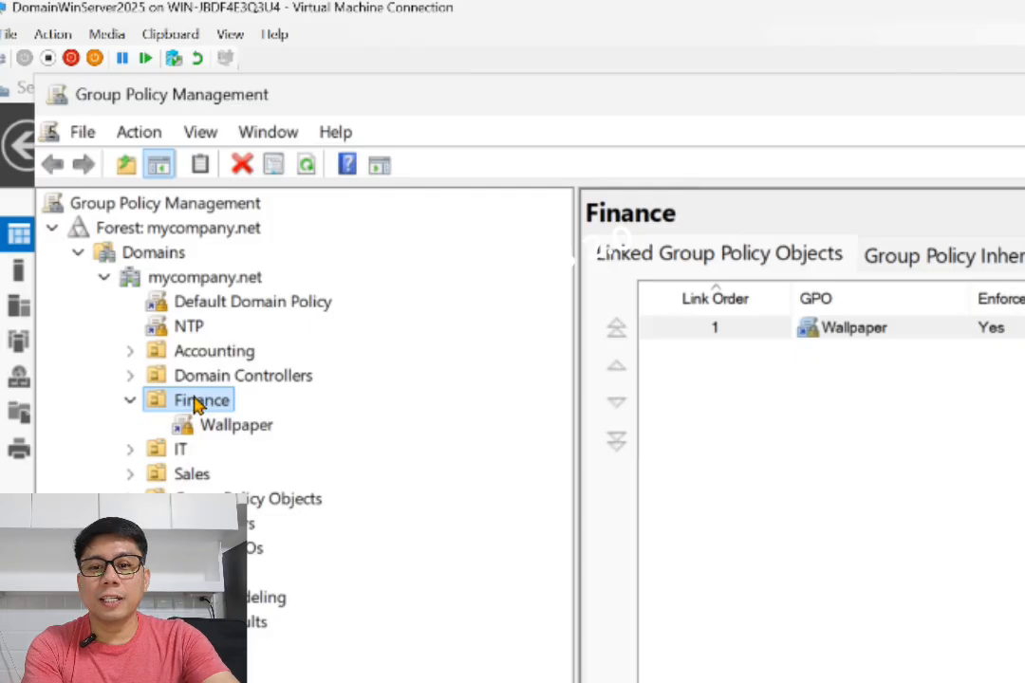
{"action": "right_click", "coordinate": [195, 403]}
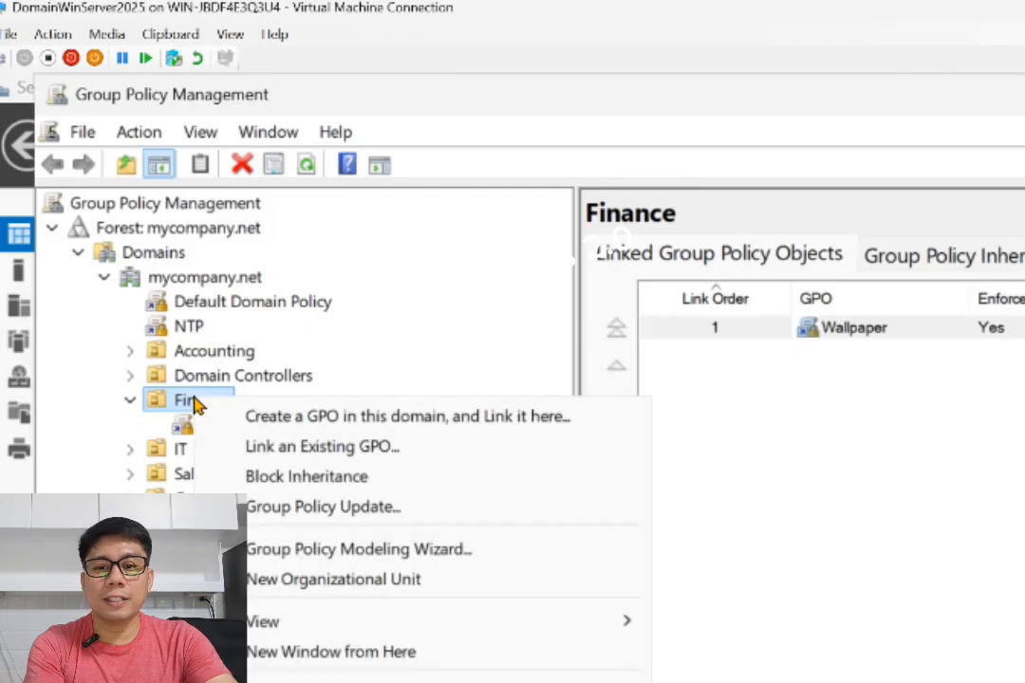
{"action": "left_click", "coordinate": [334, 417]}
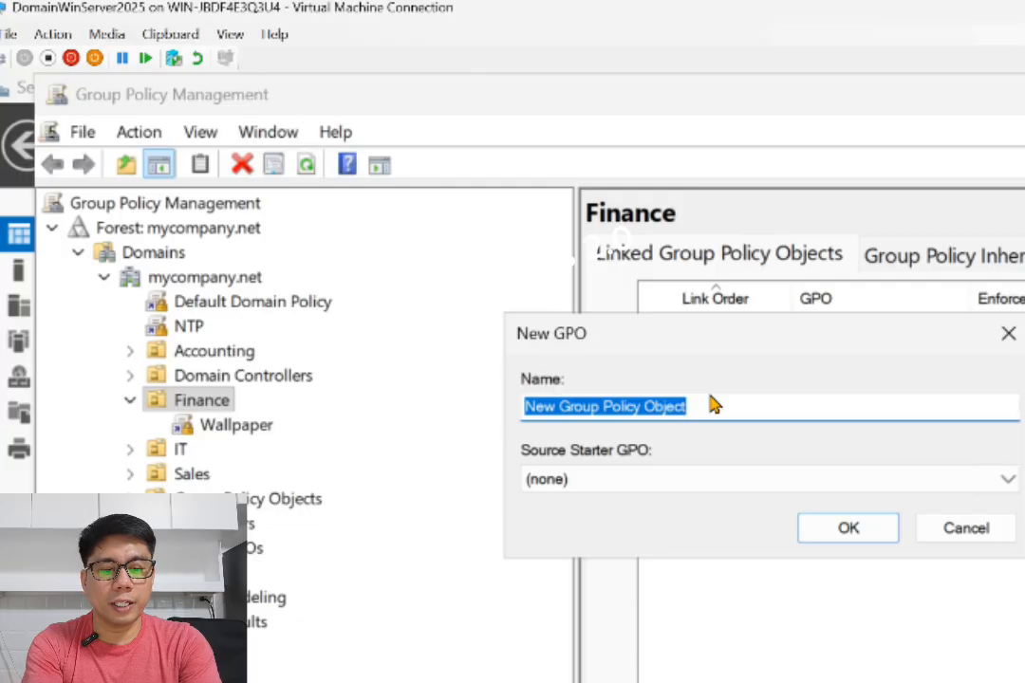
{"action": "type", "text": "FinancePrinter"}
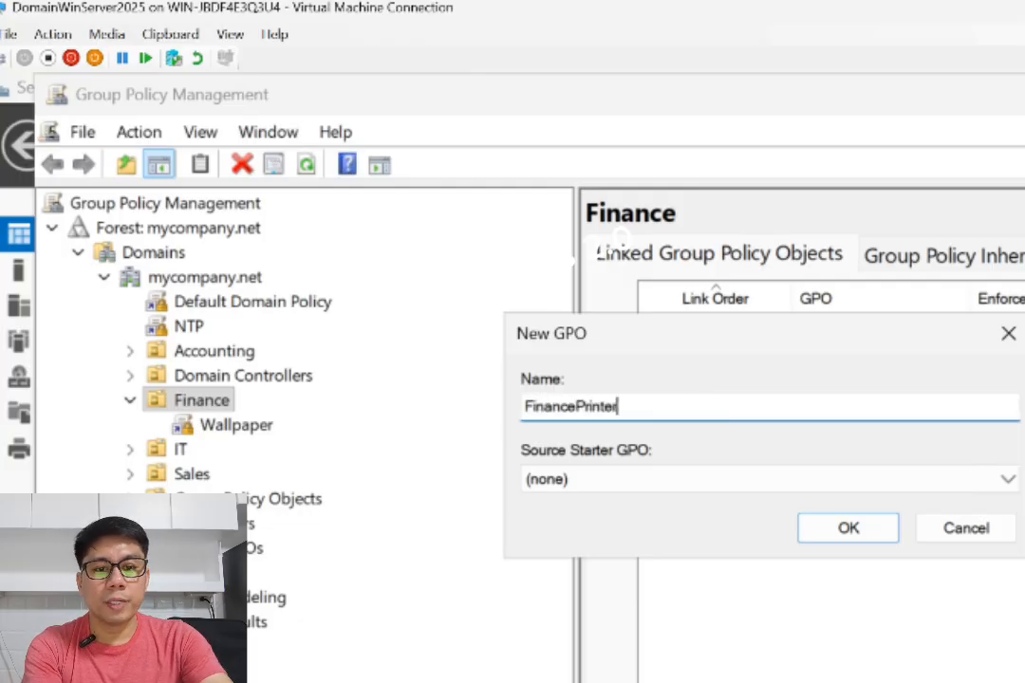
{"action": "left_click", "coordinate": [849, 530]}
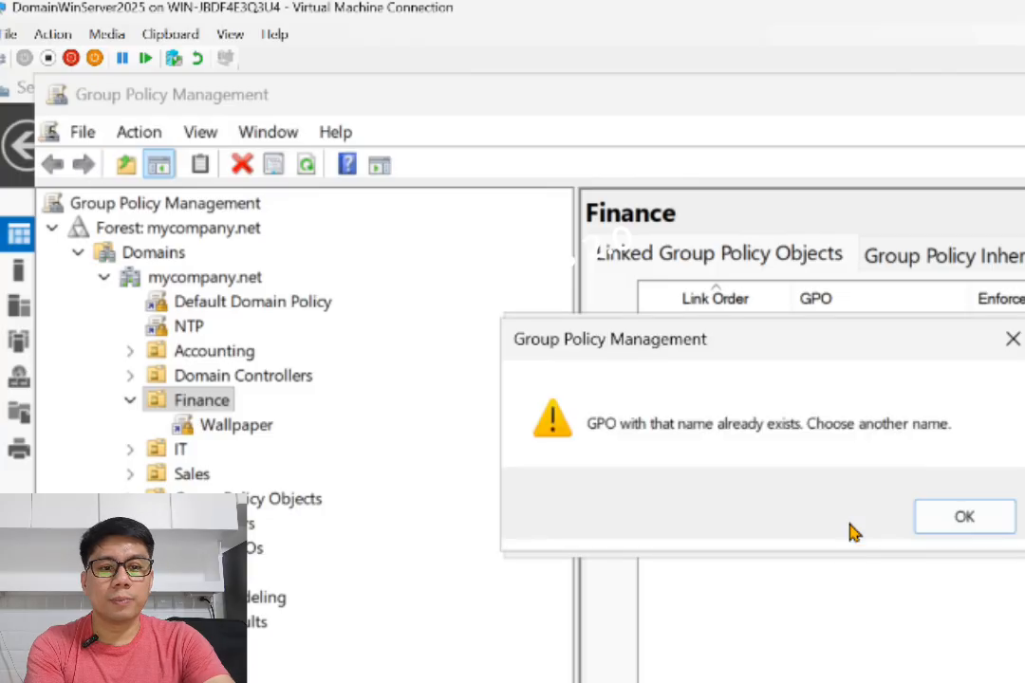
{"action": "left_click", "coordinate": [954, 515]}
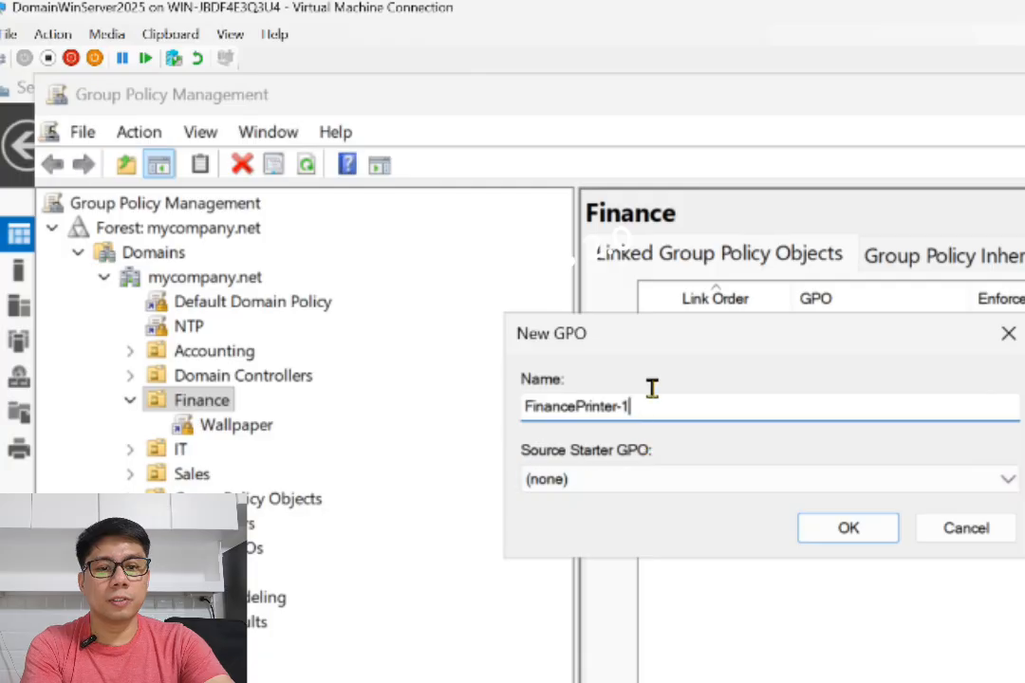
{"action": "left_click_drag", "start_coordinate": [651, 388], "coordinate": [522, 383]}
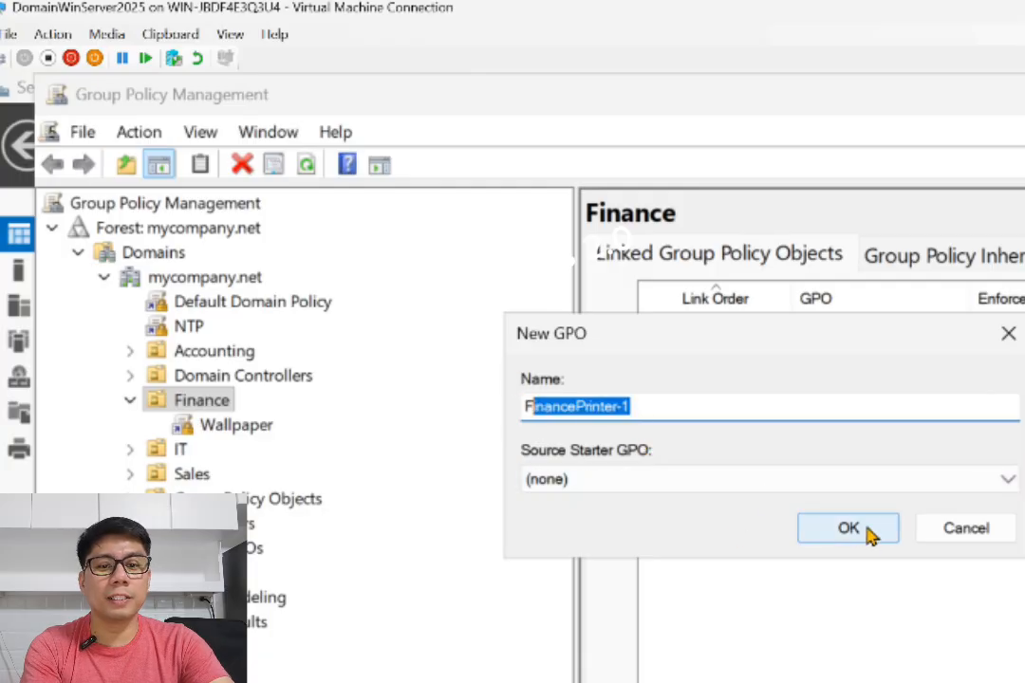
{"action": "left_click", "coordinate": [647, 410]}
{"action": "left_click", "coordinate": [845, 525]}
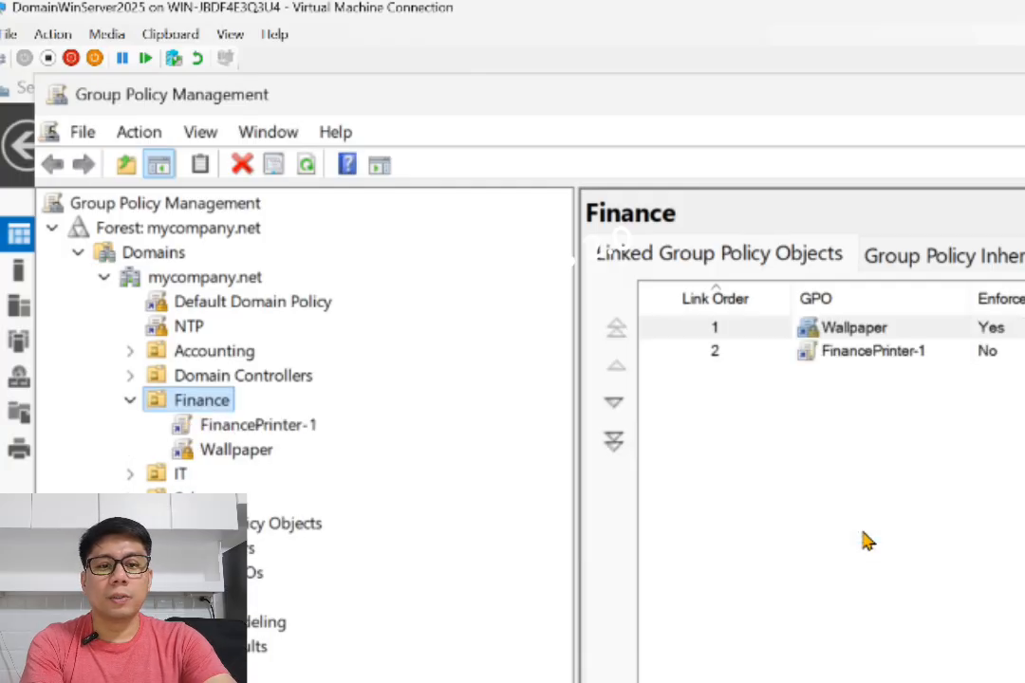
Set the FinancePrinter-1 GPO's link on the Finance OU to Enforced
{"action": "left_click", "coordinate": [254, 427]}
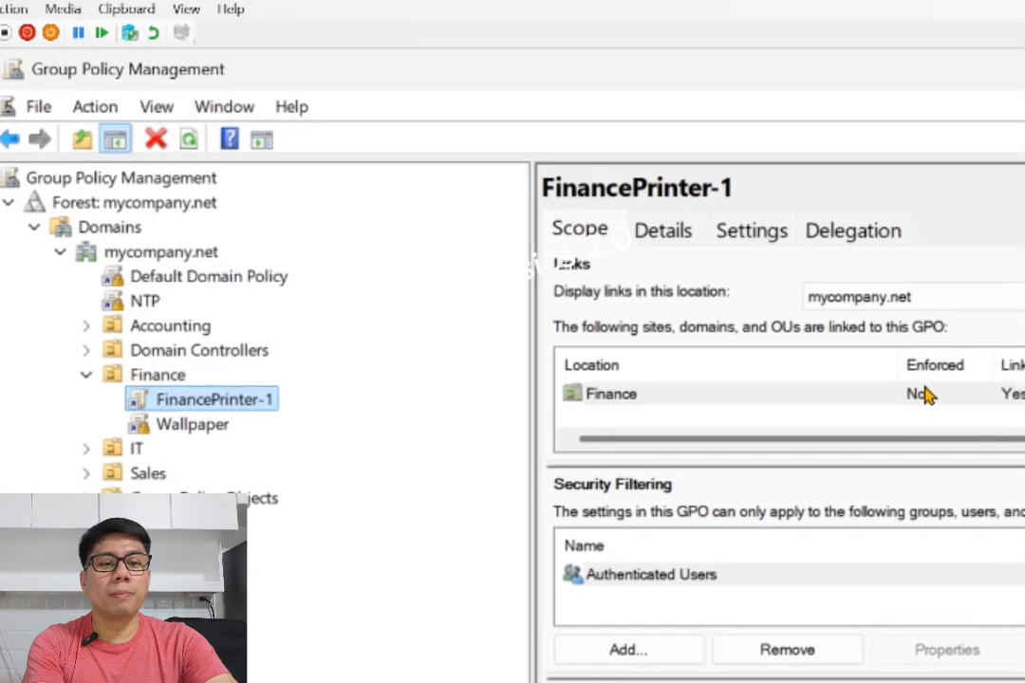
{"action": "right_click", "coordinate": [922, 395]}
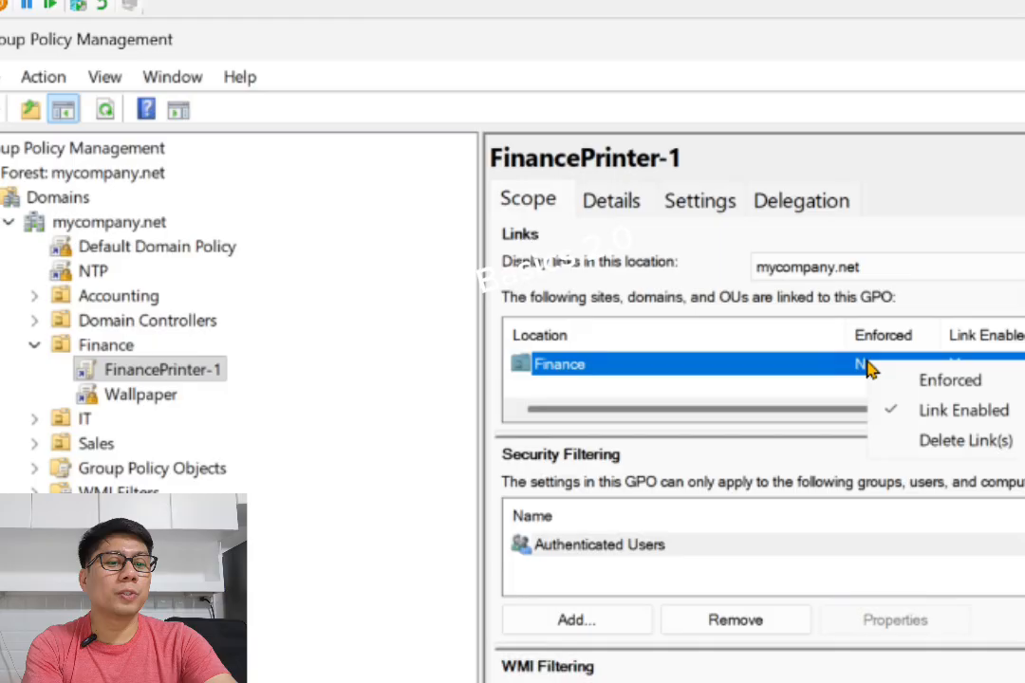
{"action": "left_click", "coordinate": [949, 381]}
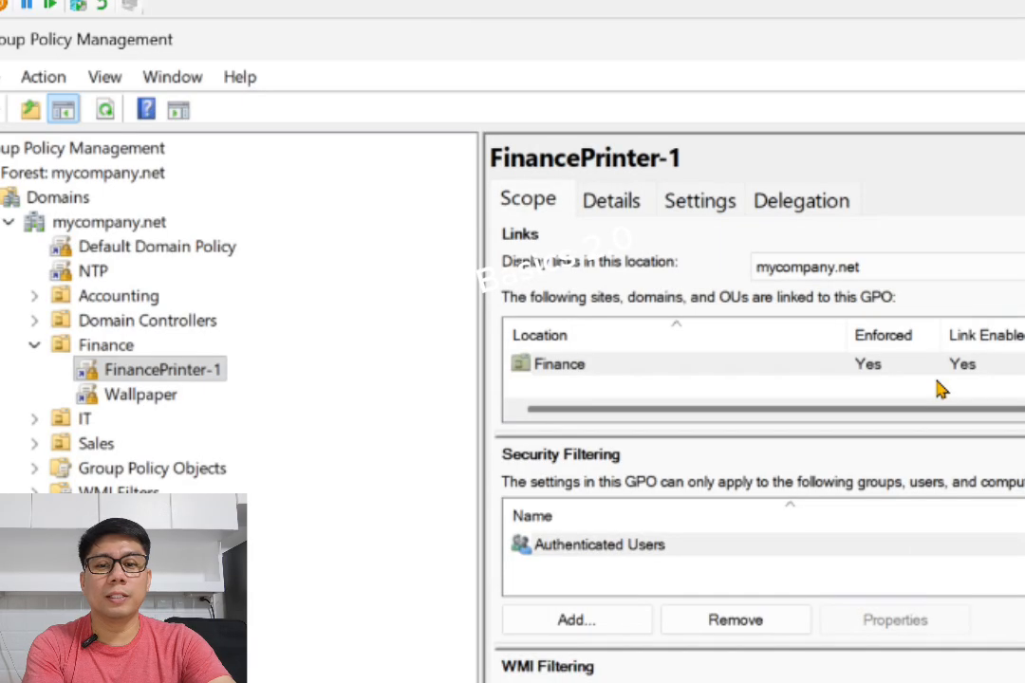
Edit the FinancePrinter-1 GPO and open User Configuration > Preferences > Control Panel Settings > Printers
{"action": "right_click", "coordinate": [130, 378]}
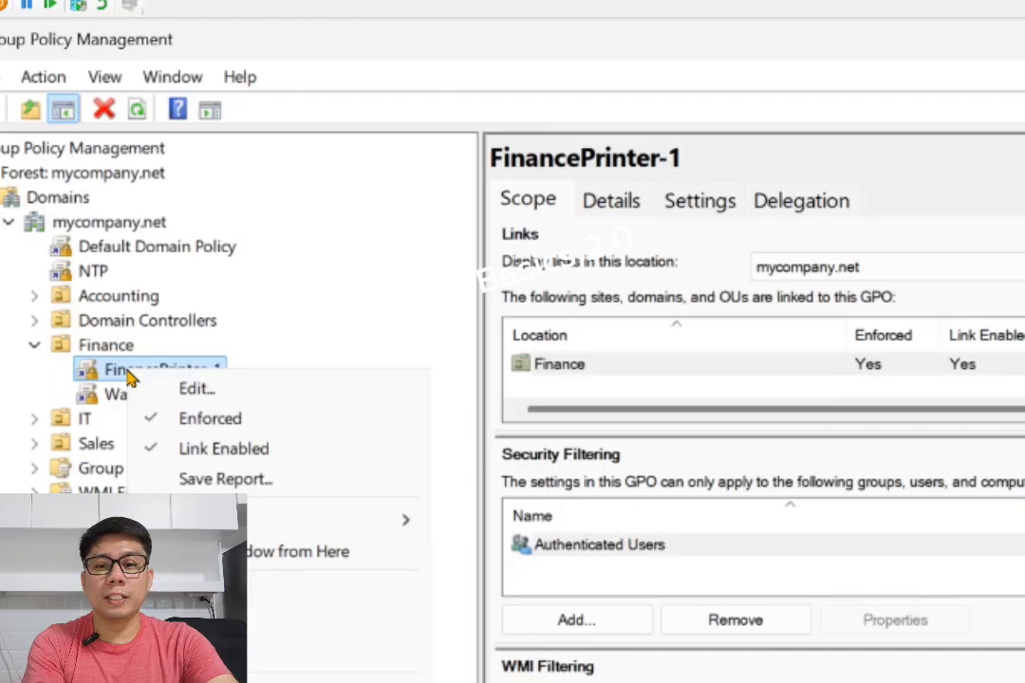
{"action": "left_click", "coordinate": [195, 389]}
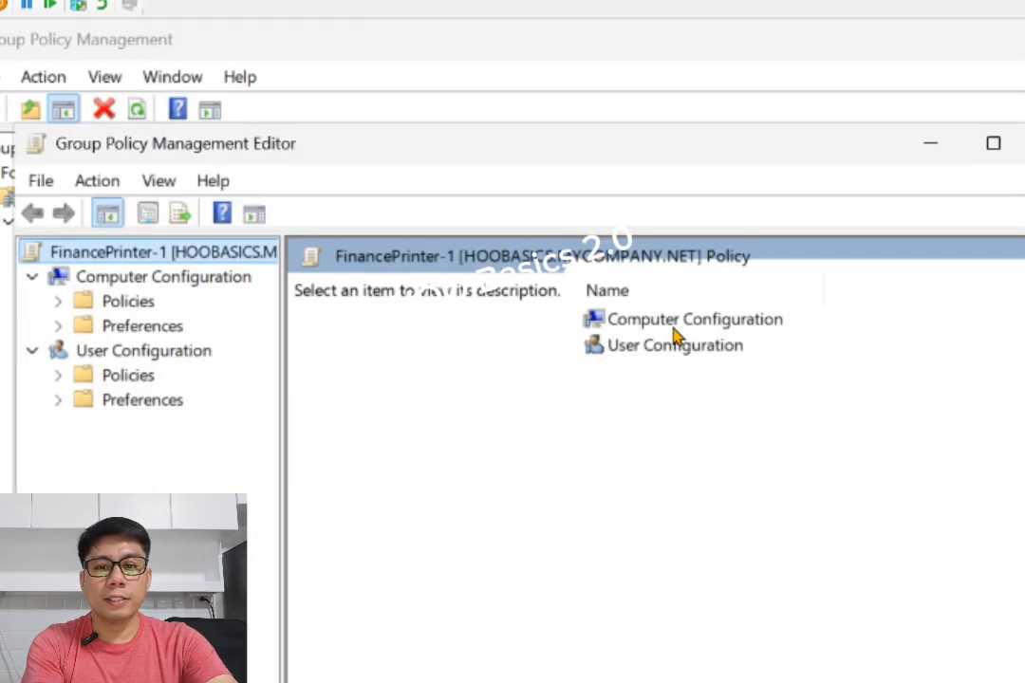
{"action": "left_click_drag", "start_coordinate": [281, 354], "coordinate": [462, 364]}
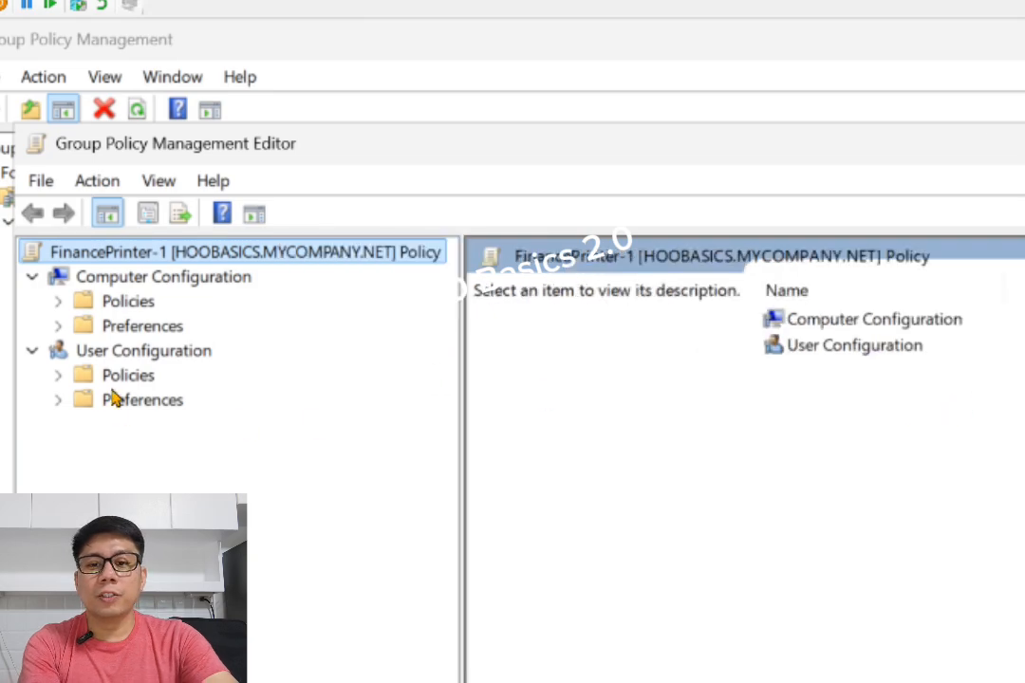
{"action": "left_click", "coordinate": [115, 355]}
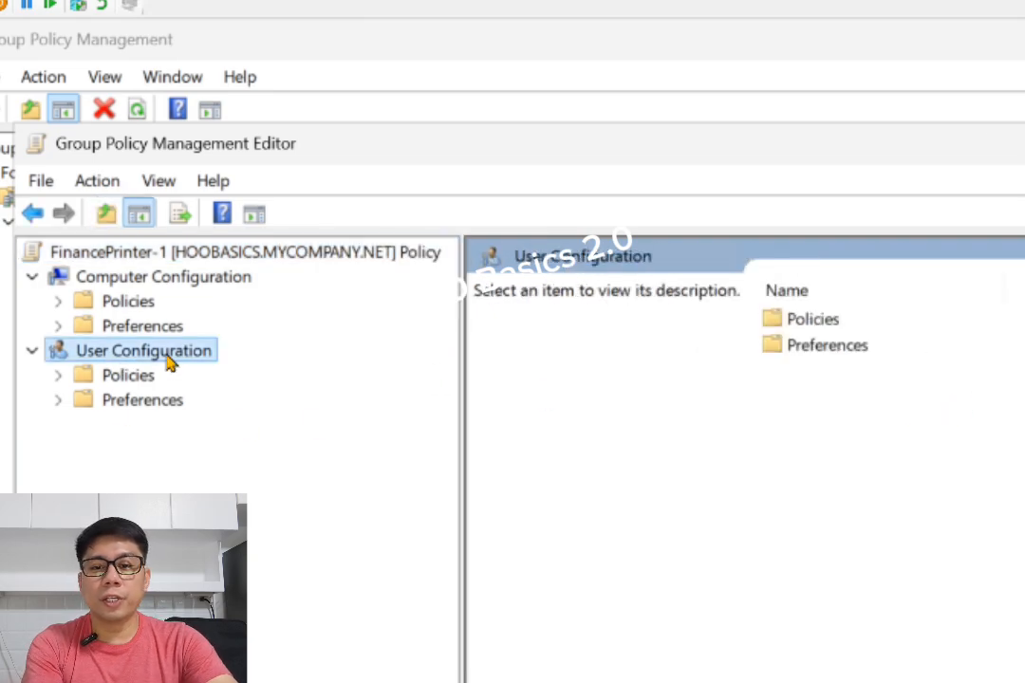
{"action": "left_click", "coordinate": [76, 402]}
{"action": "left_click", "coordinate": [61, 399]}
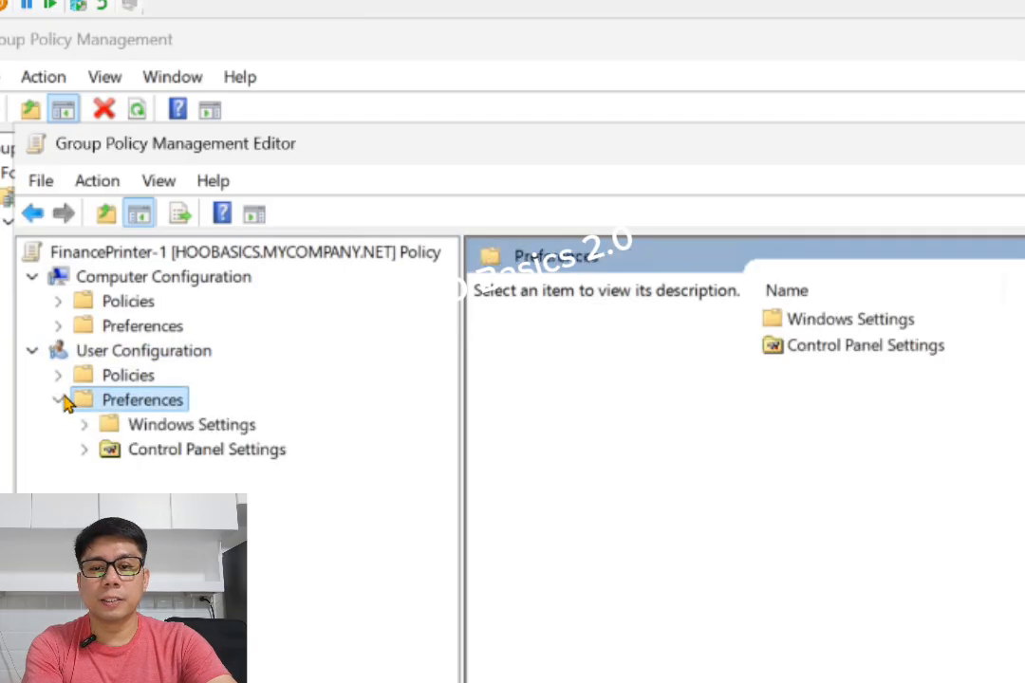
{"action": "left_click", "coordinate": [85, 450]}
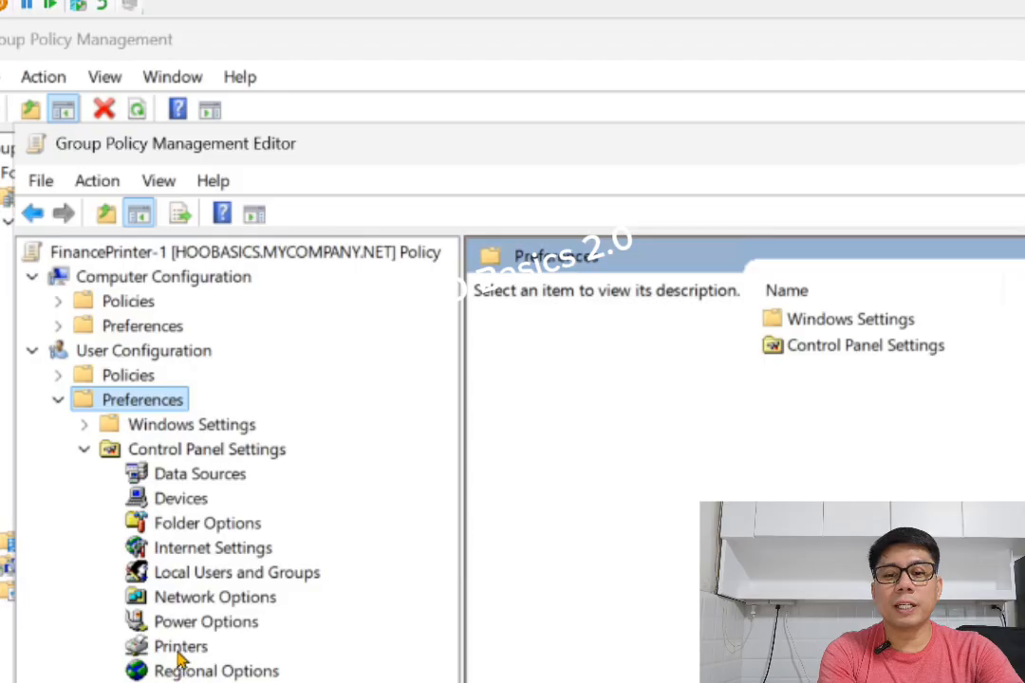
{"action": "left_click", "coordinate": [152, 649]}
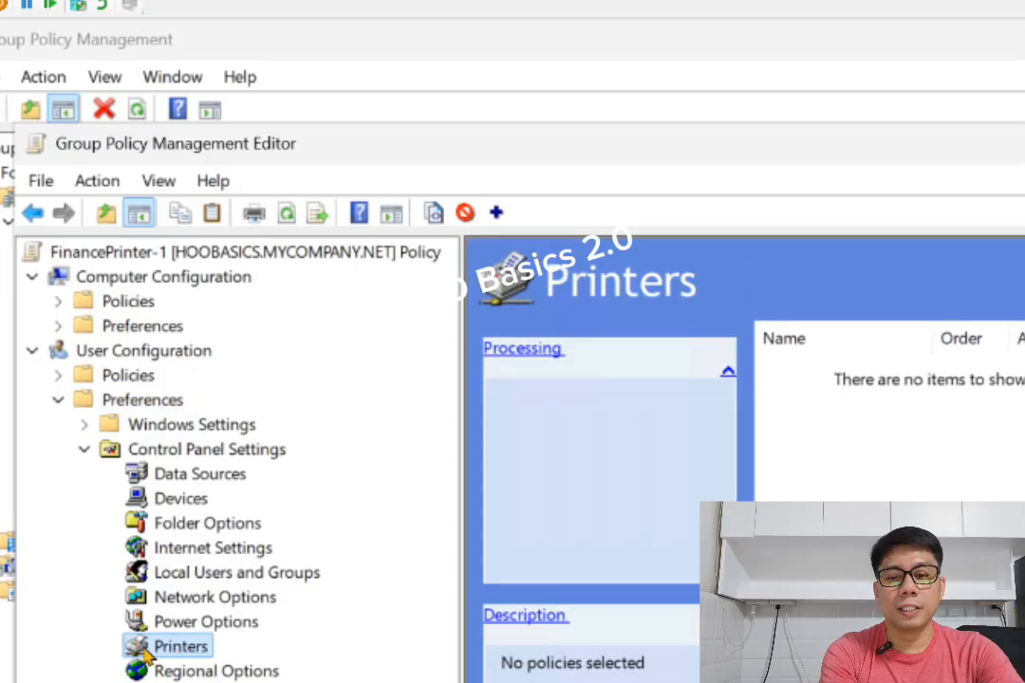
Add a new Shared Printer preference and set its Action to Create
{"action": "right_click", "coordinate": [163, 648]}
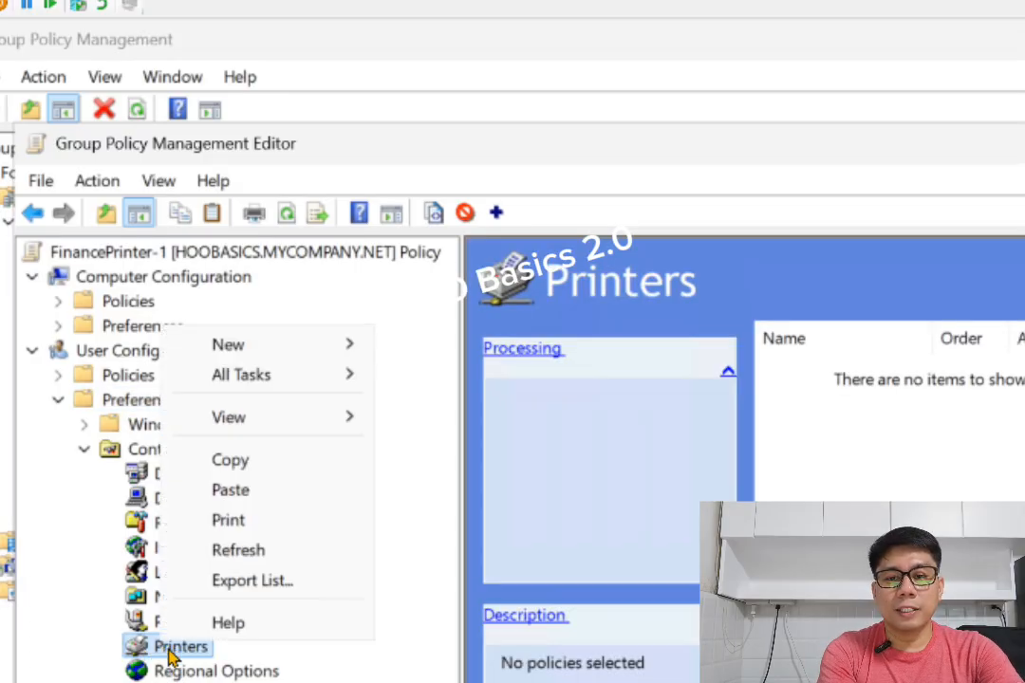
{"action": "mouse_move", "coordinate": [228, 342]}
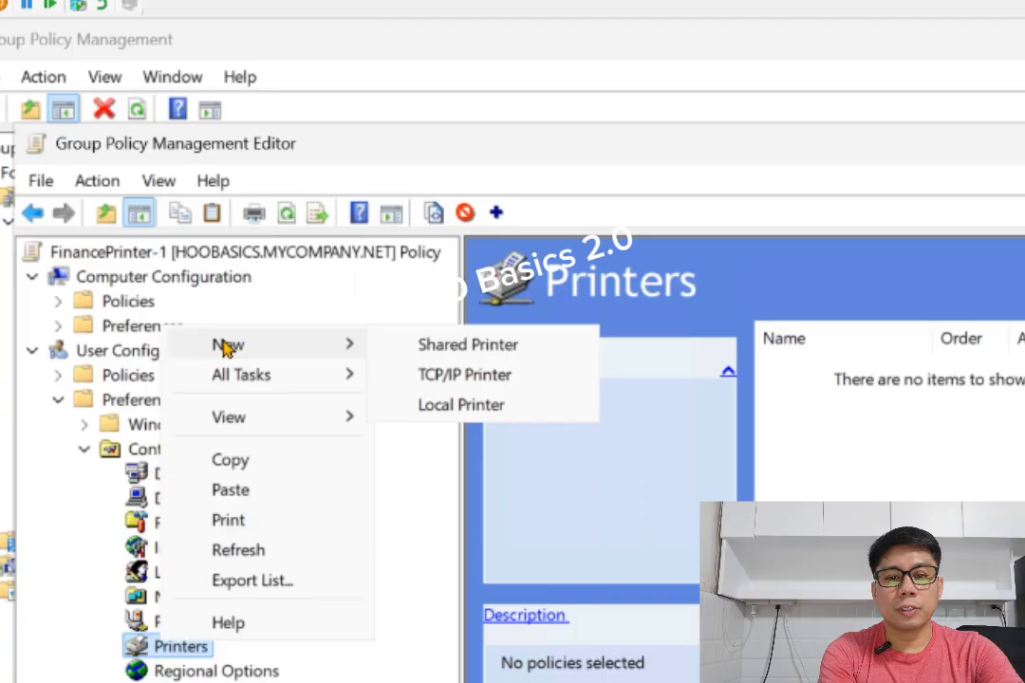
{"action": "left_click", "coordinate": [461, 347]}
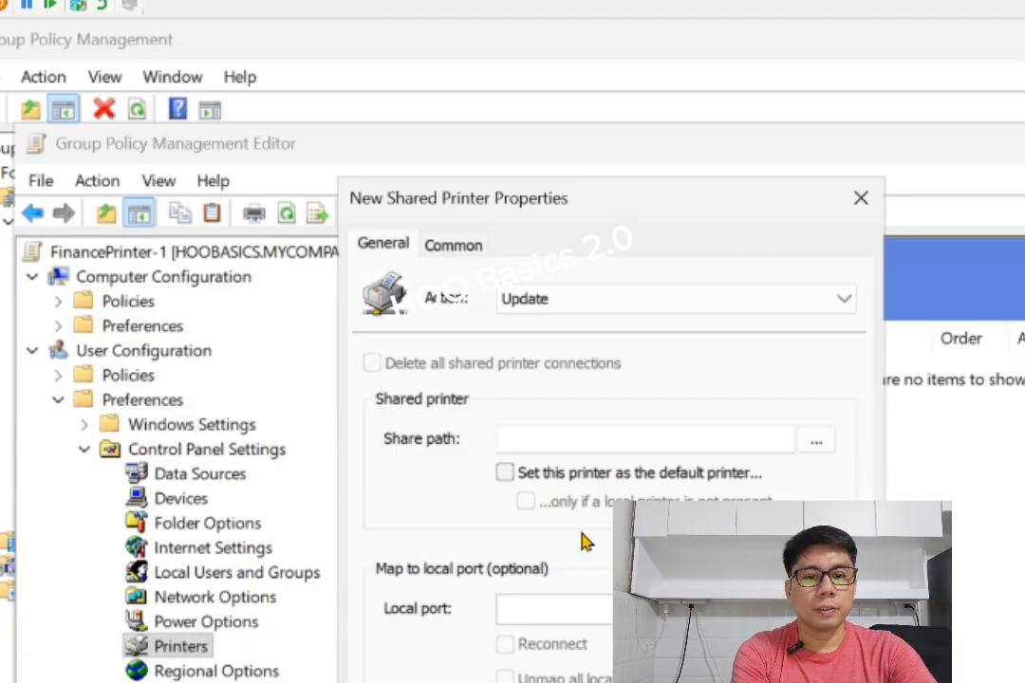
{"action": "left_click", "coordinate": [572, 308]}
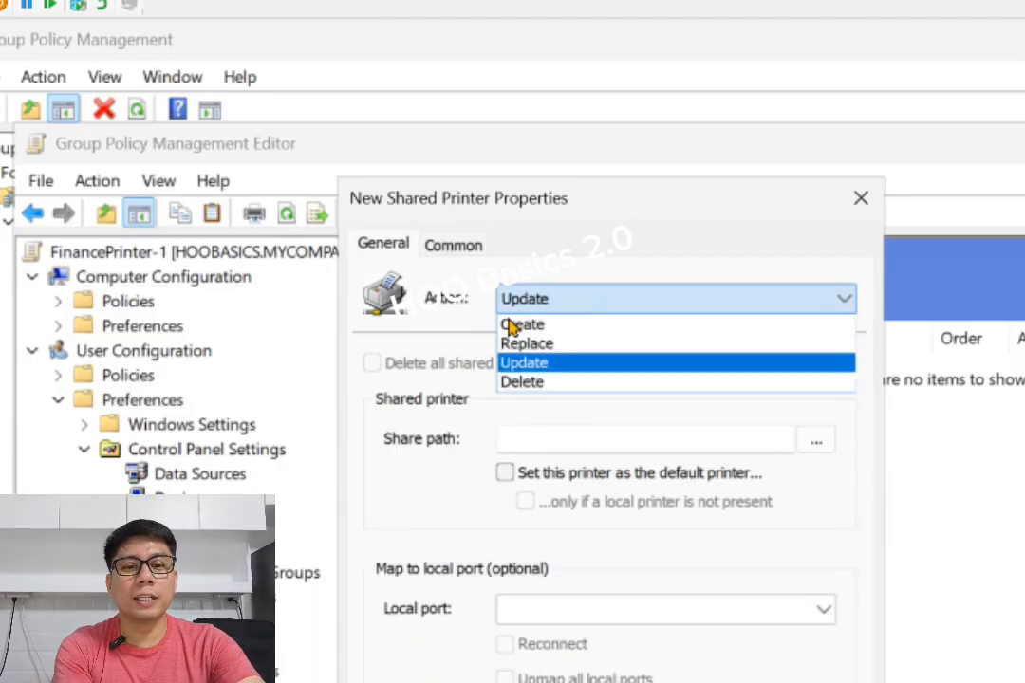
{"action": "left_click", "coordinate": [540, 326]}
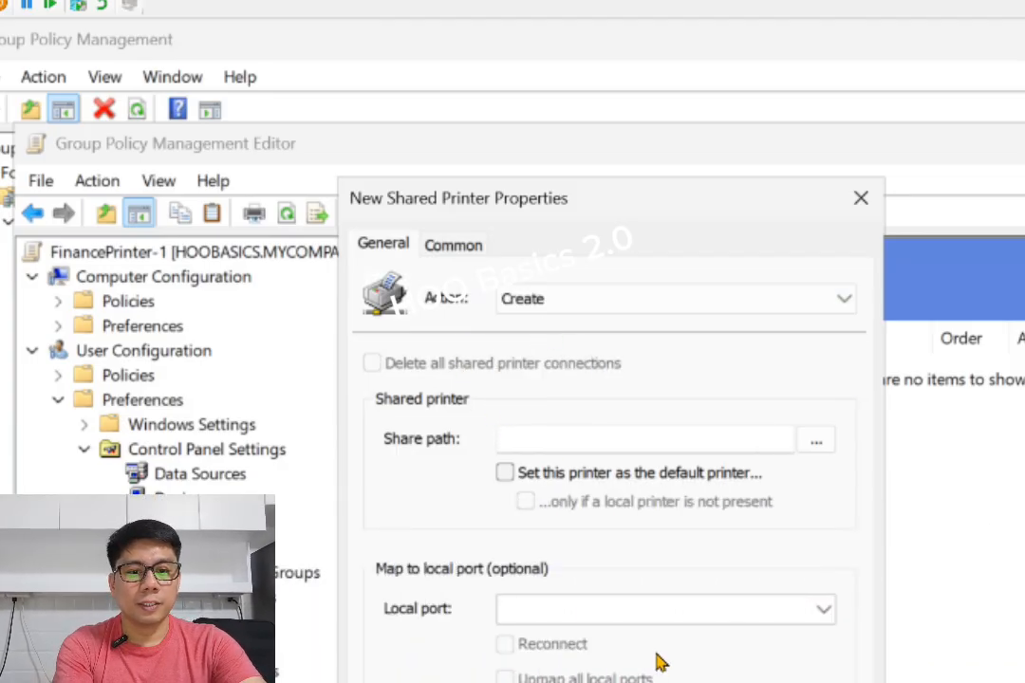
{"action": "left_click", "coordinate": [520, 419]}
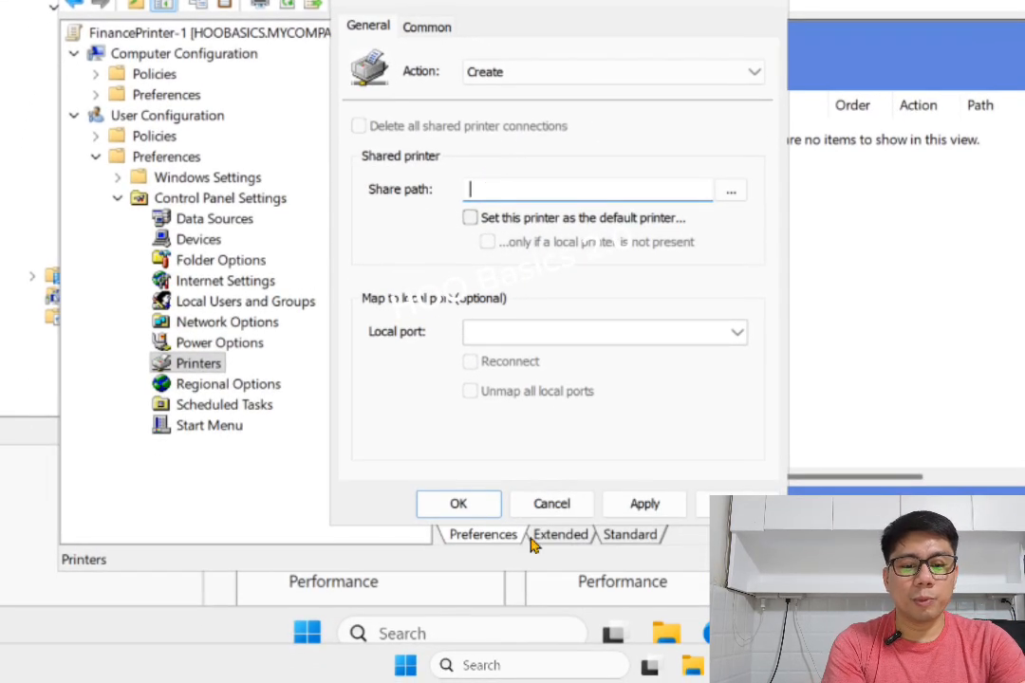
Open the server share \\192.168.200.10 through Run and select FinancePrinter in the file browser
{"action": "left_click", "coordinate": [418, 630]}
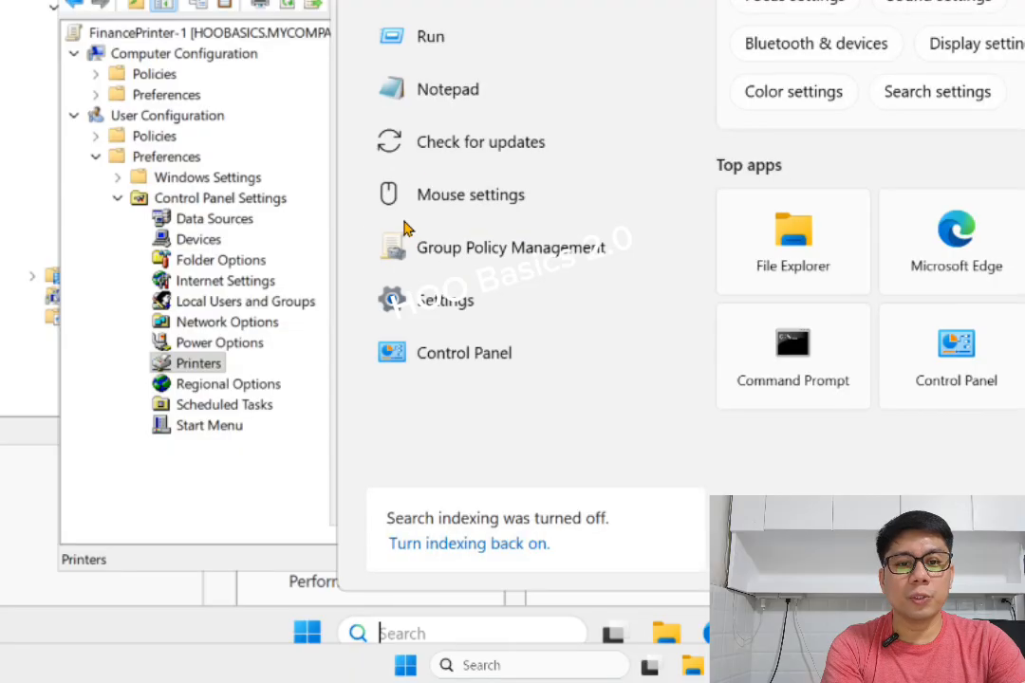
{"action": "left_click", "coordinate": [420, 40]}
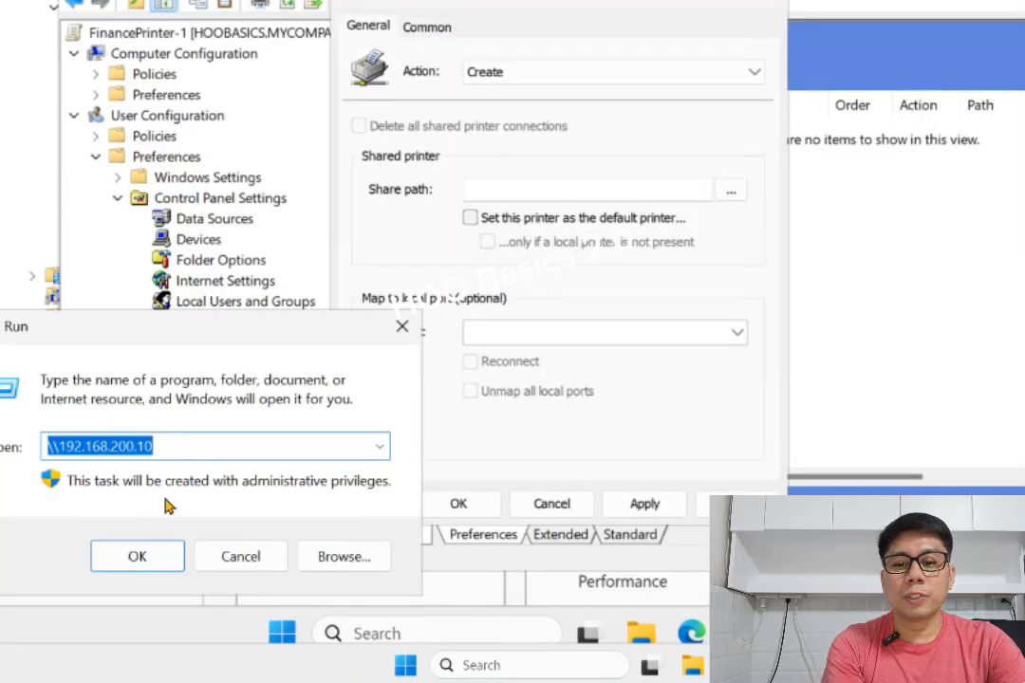
{"action": "left_click", "coordinate": [196, 435]}
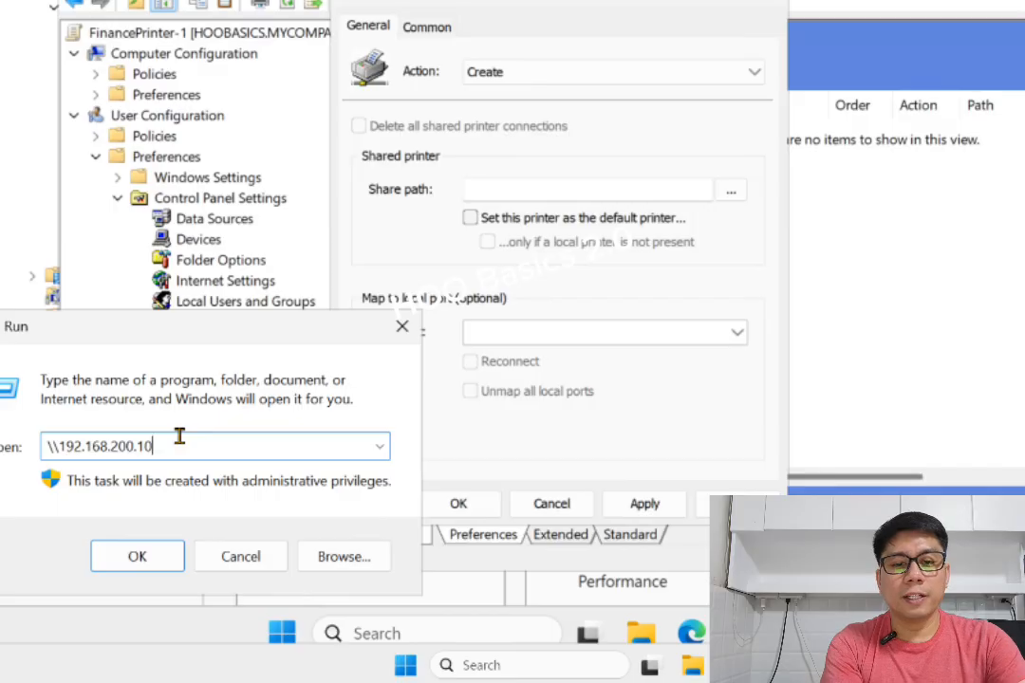
{"action": "key", "text": "Return"}
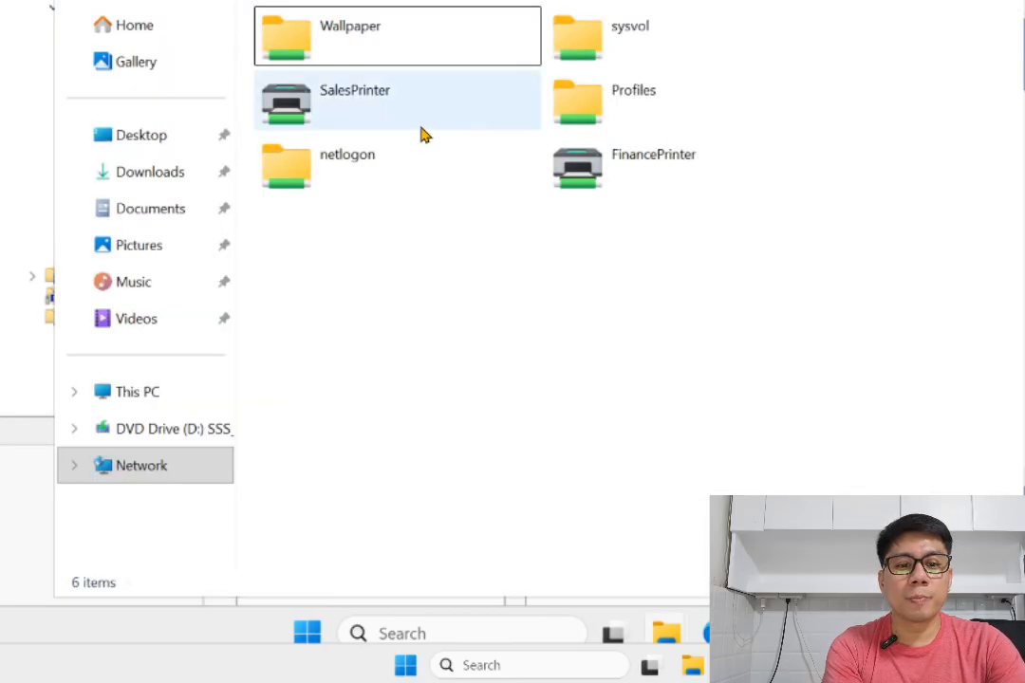
{"action": "left_click", "coordinate": [664, 171]}
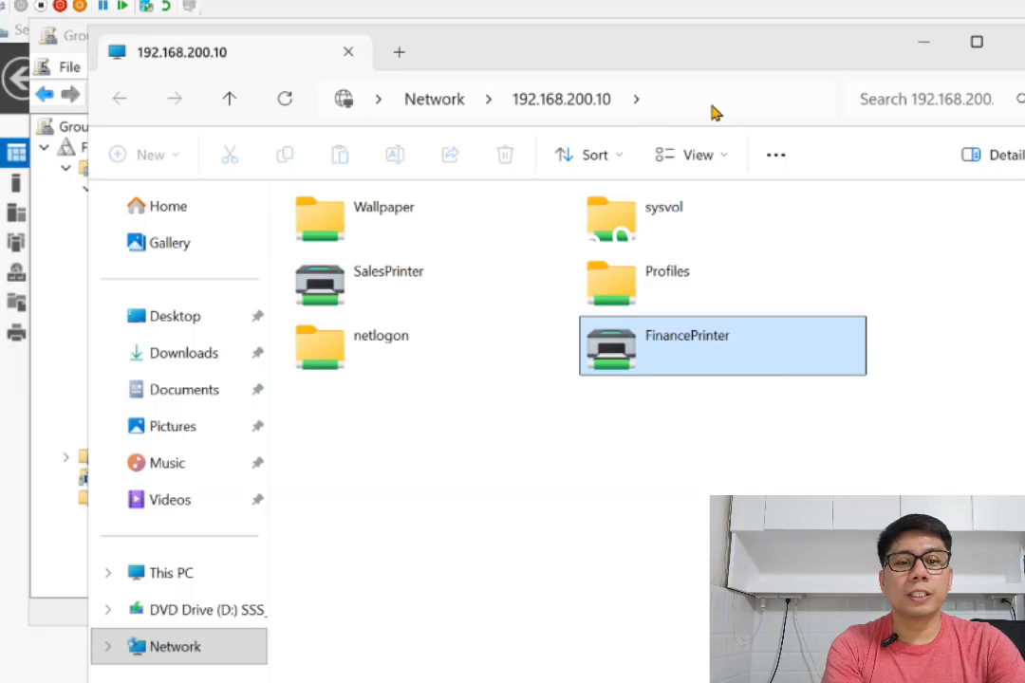
Enter the full path \\192.168.200.10\FinancePrinter in the file browser's address bar
{"action": "left_click", "coordinate": [631, 90]}
{"action": "left_click", "coordinate": [563, 90]}
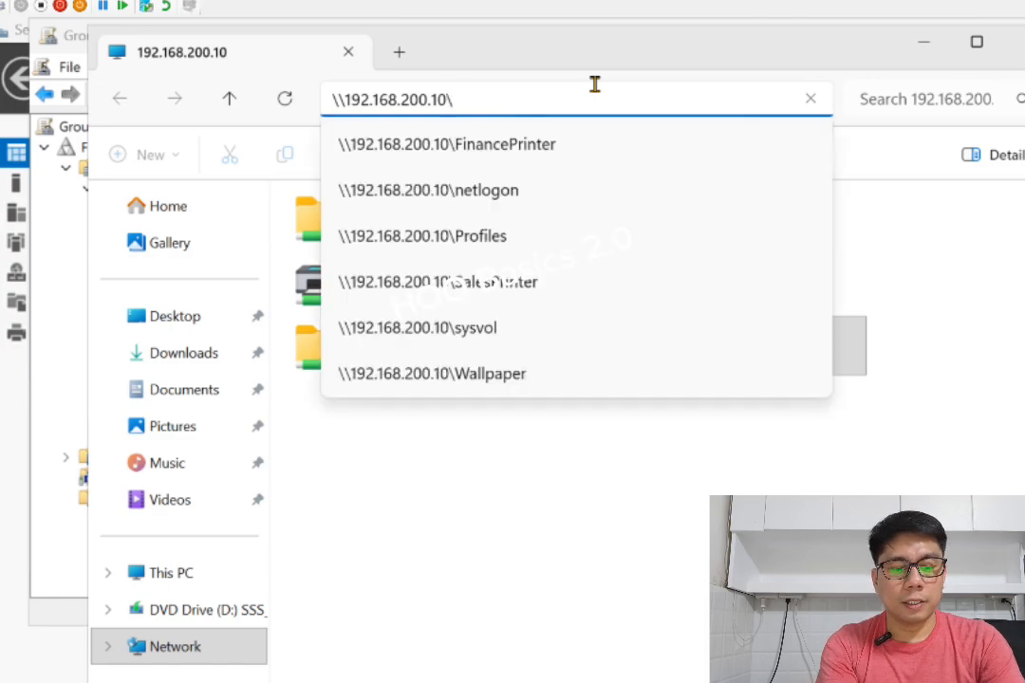
{"action": "left_click", "coordinate": [661, 347]}
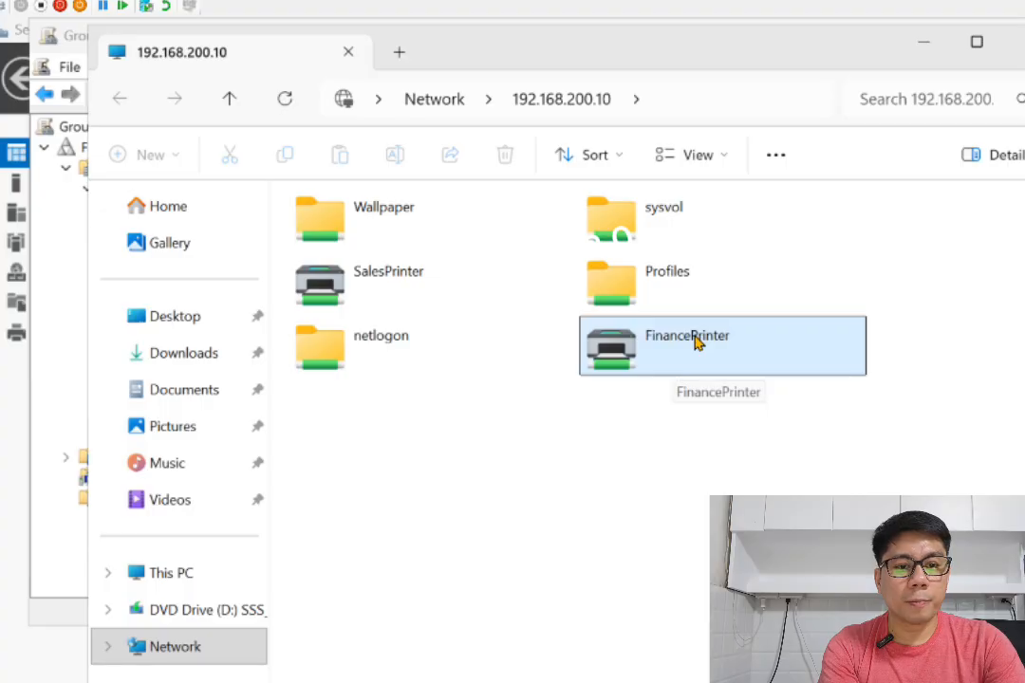
{"action": "left_click", "coordinate": [712, 104]}
{"action": "left_click", "coordinate": [636, 84]}
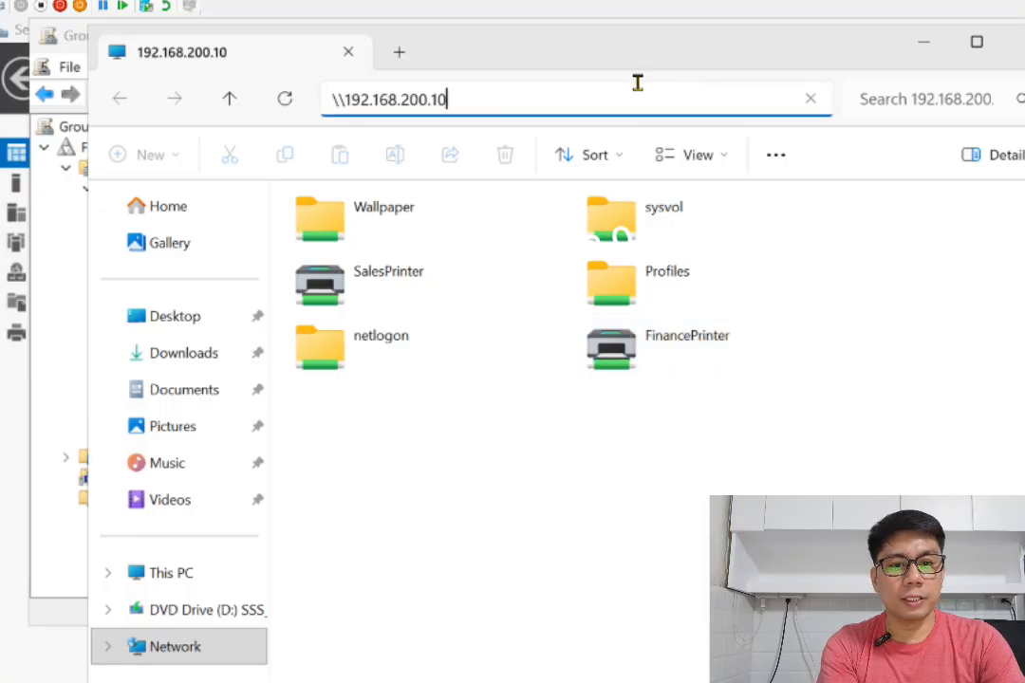
{"action": "type", "text": "\\"}
{"action": "type", "text": "FinanceP"}
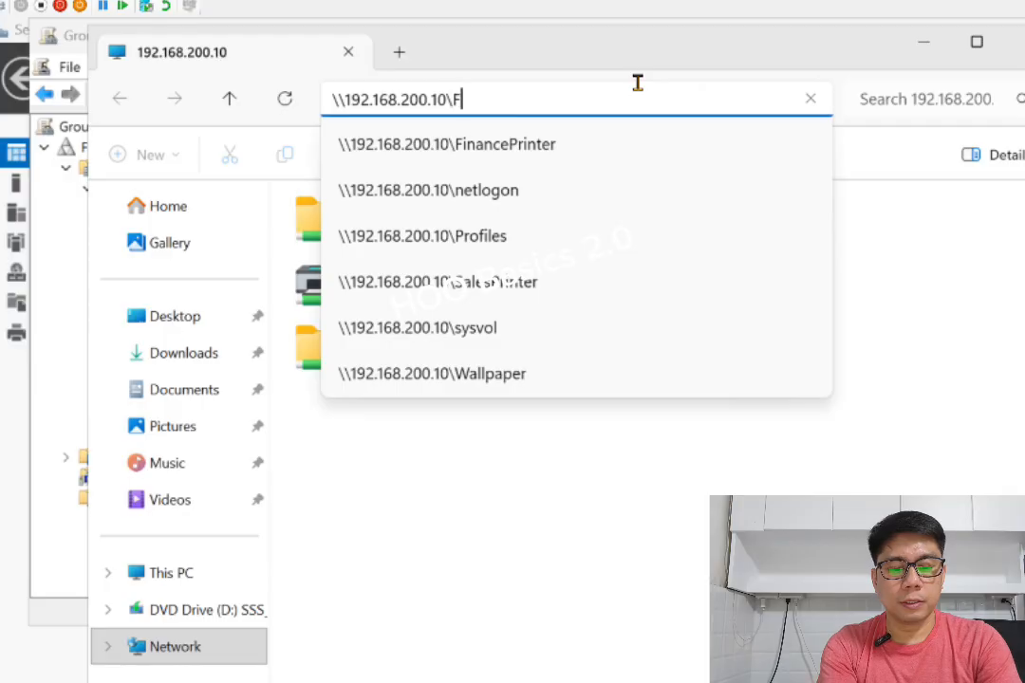
{"action": "type", "text": "rinter"}
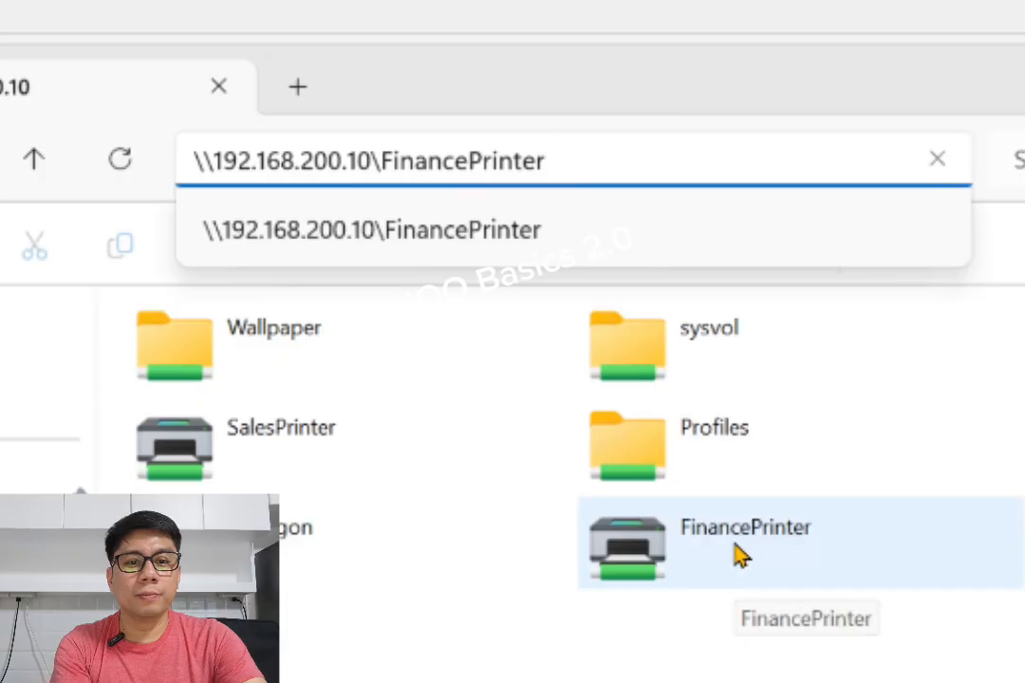
Copy the \\192.168.200.10\FinancePrinter path from the address bar
{"action": "left_click_drag", "start_coordinate": [554, 137], "coordinate": [173, 144]}
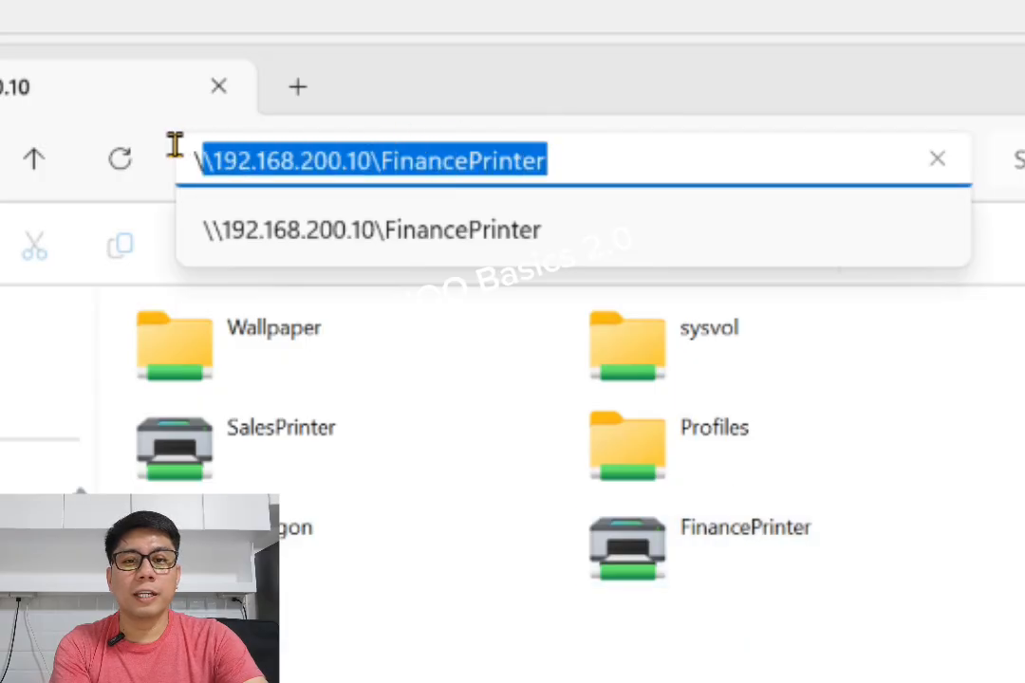
{"action": "right_click", "coordinate": [258, 175]}
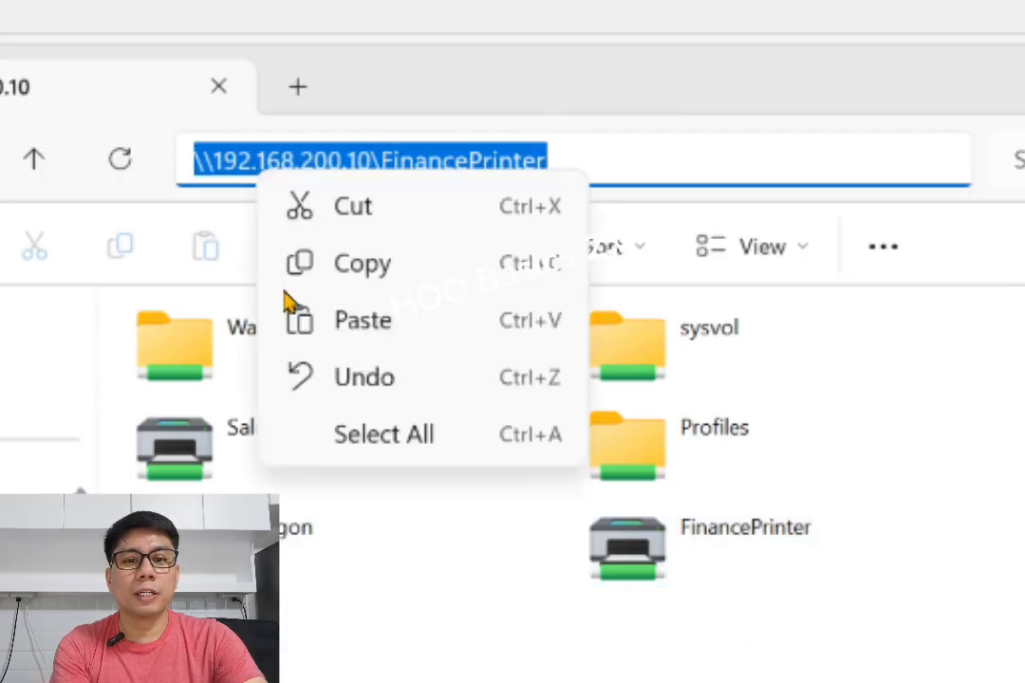
{"action": "left_click", "coordinate": [357, 275]}
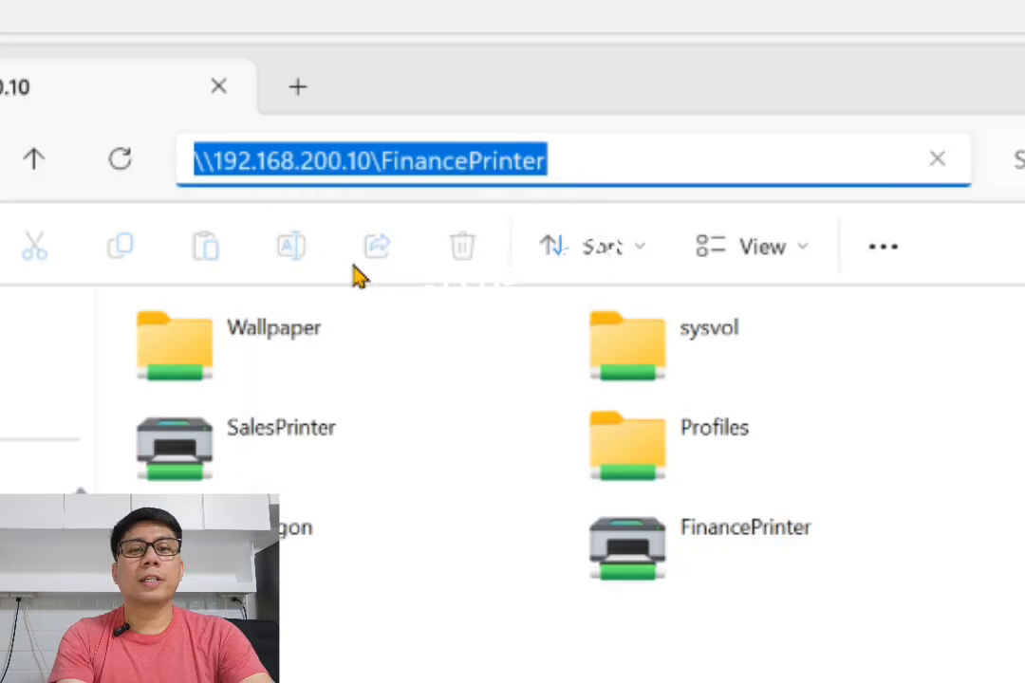
{"action": "left_click", "coordinate": [596, 147]}
{"action": "left_click_drag", "start_coordinate": [569, 157], "coordinate": [149, 130]}
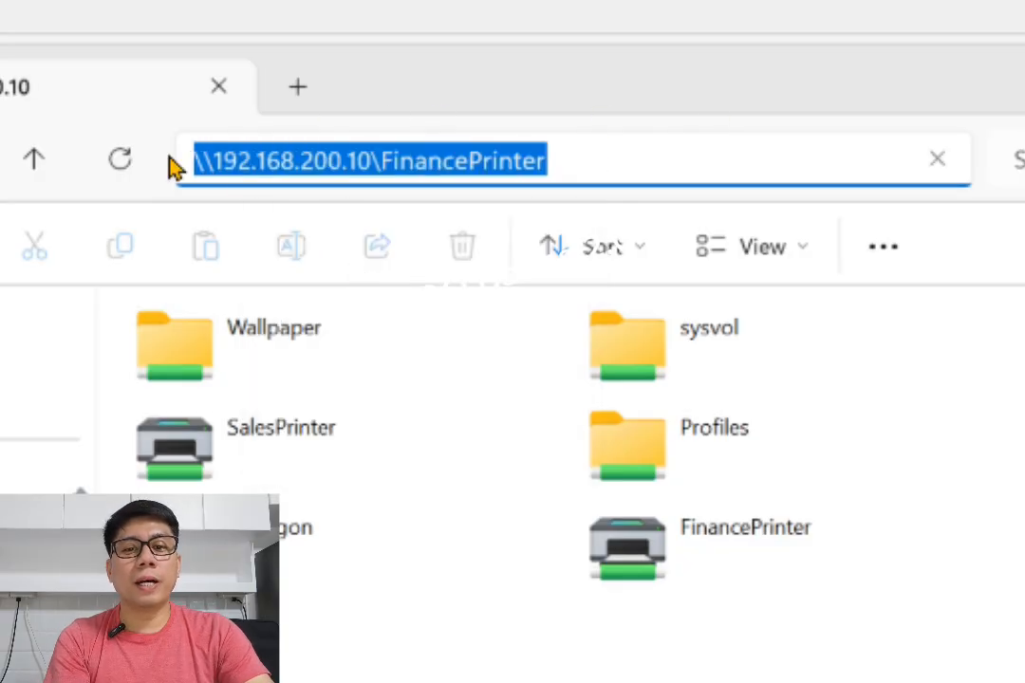
{"action": "right_click", "coordinate": [282, 166]}
{"action": "left_click", "coordinate": [410, 268]}
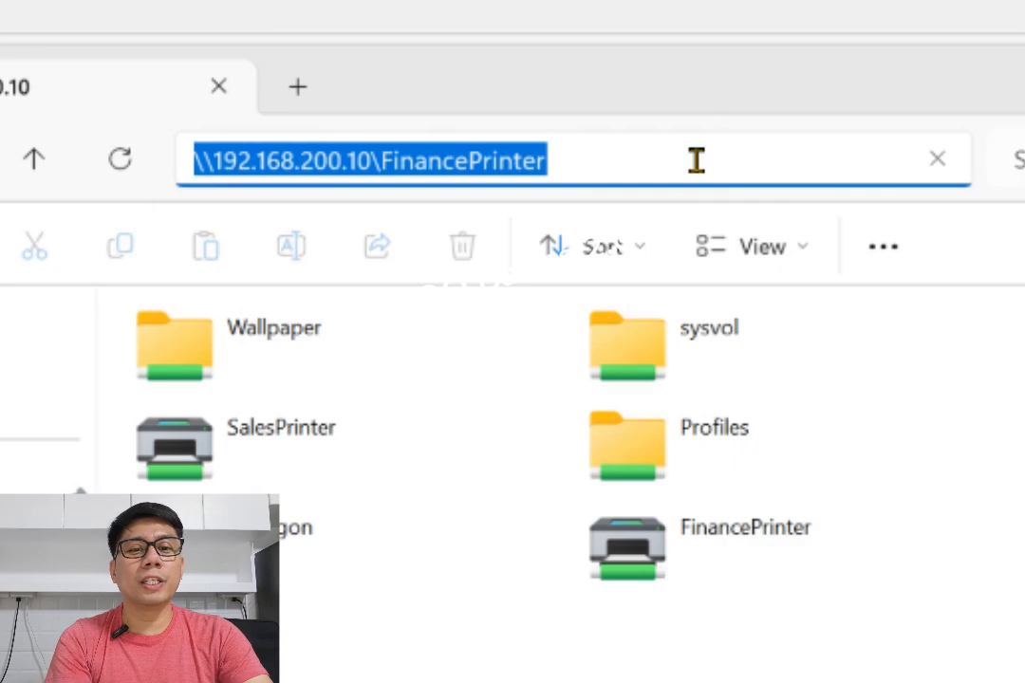
{"action": "left_click_drag", "start_coordinate": [669, 150], "coordinate": [180, 140]}
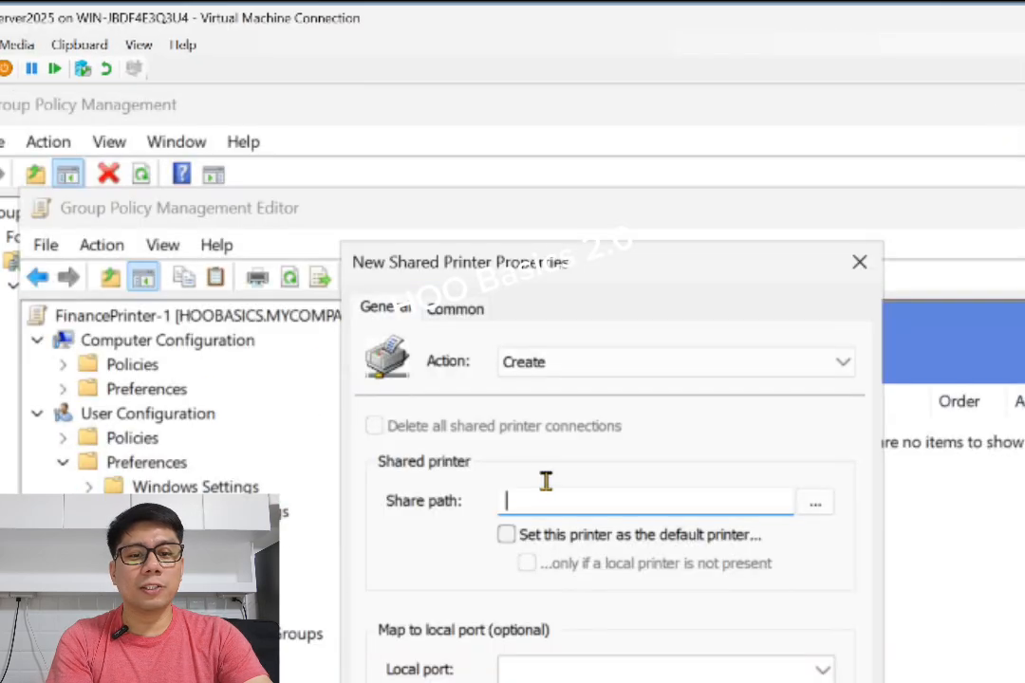
Paste the copied path into the Share path field of the New Shared Printer Properties dialog
{"action": "right_click", "coordinate": [563, 500]}
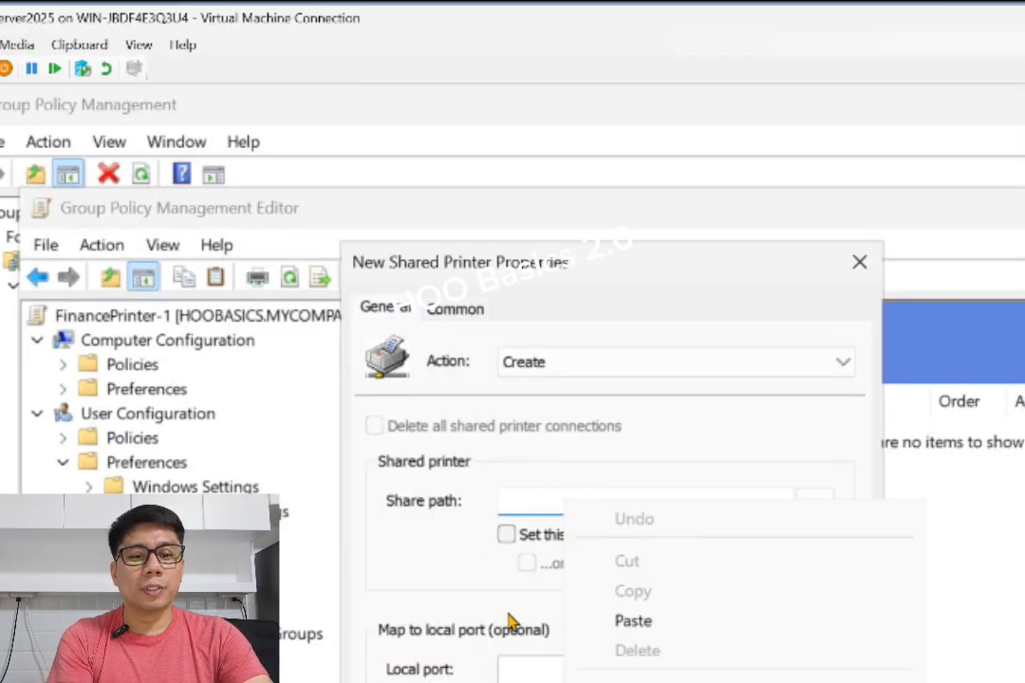
{"action": "left_click", "coordinate": [656, 622]}
{"action": "left_click_drag", "start_coordinate": [749, 500], "coordinate": [512, 495]}
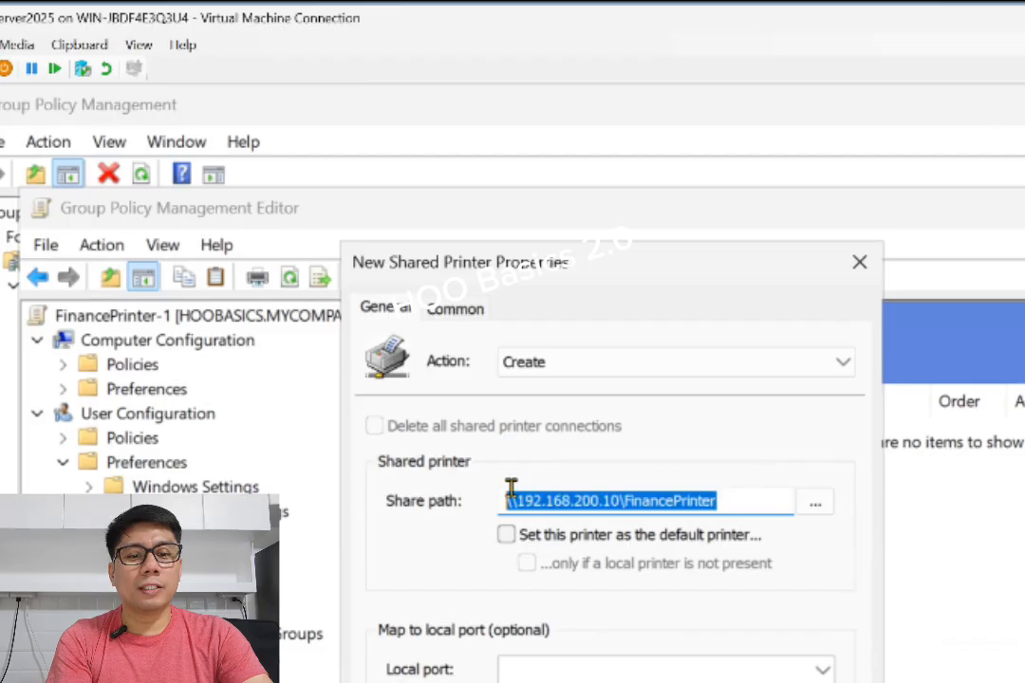
{"action": "left_click", "coordinate": [707, 495]}
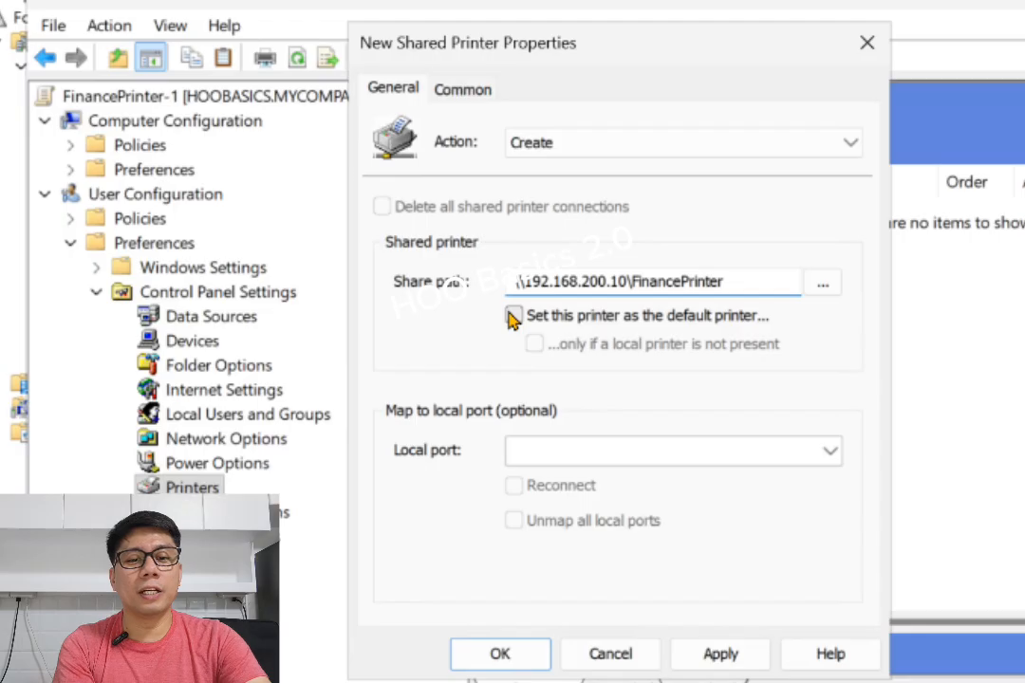
Enable setting this printer as the default printer, then apply and save the shared printer preference
{"action": "left_click", "coordinate": [513, 316]}
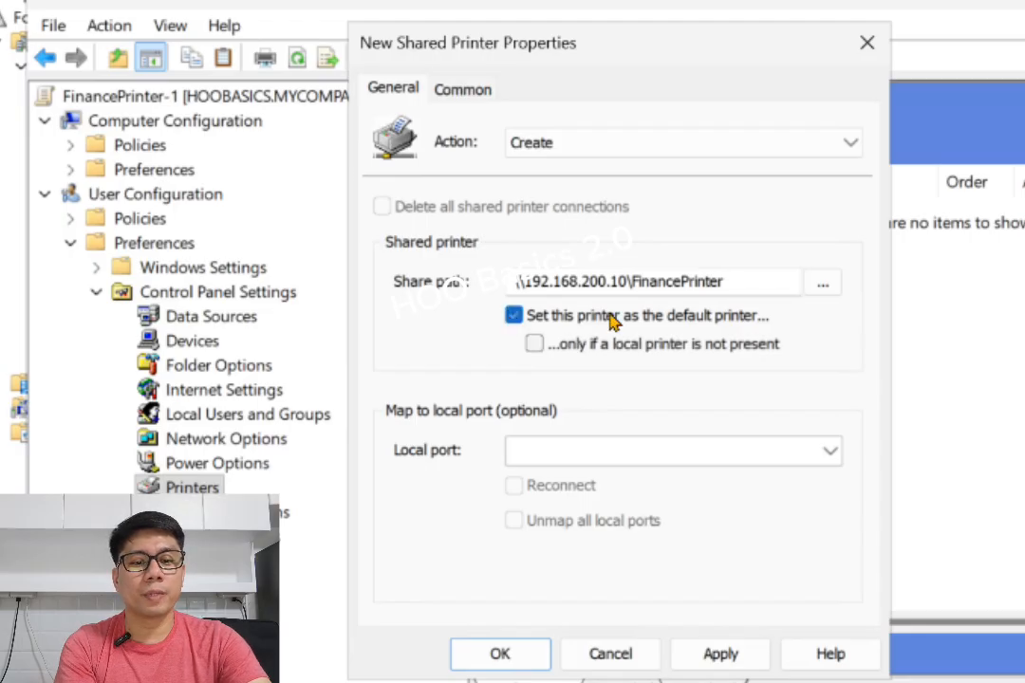
{"action": "left_click", "coordinate": [732, 657]}
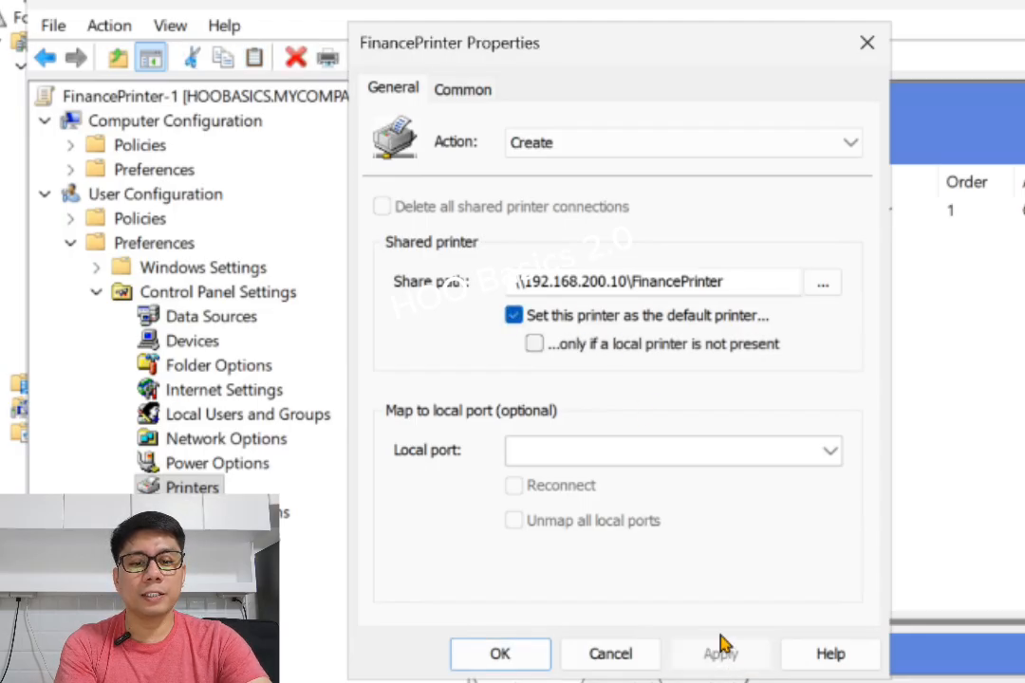
{"action": "left_click", "coordinate": [508, 653]}
{"action": "left_click", "coordinate": [857, 218]}
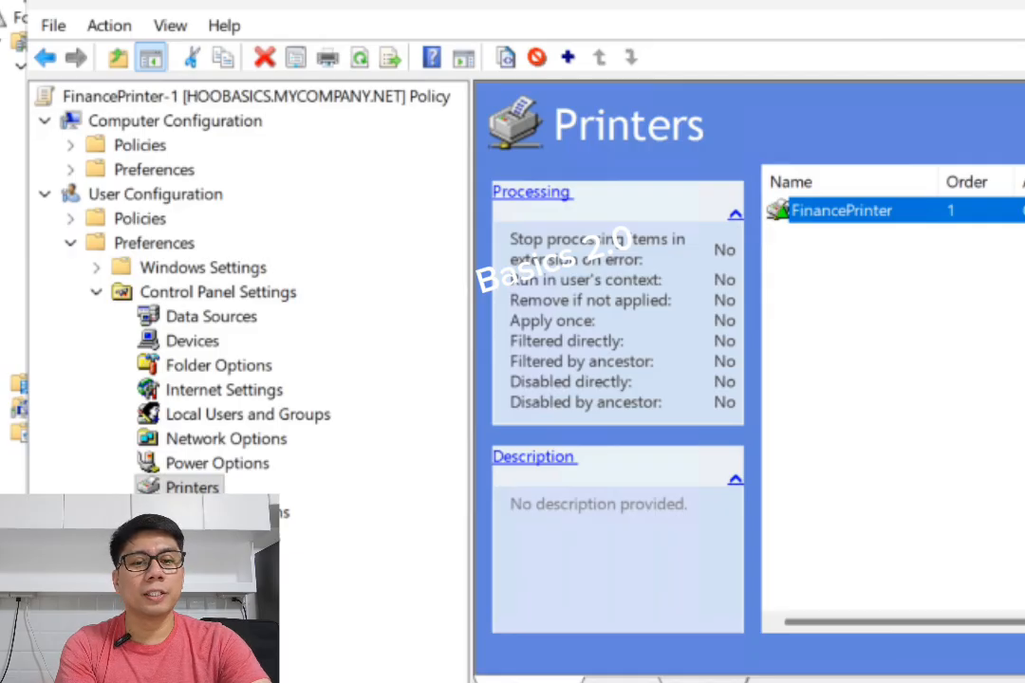
Close the policy editor and review the Sales OU's GPOs and the SalesPrinter in Print Management
{"action": "key", "text": "alt+F4"}
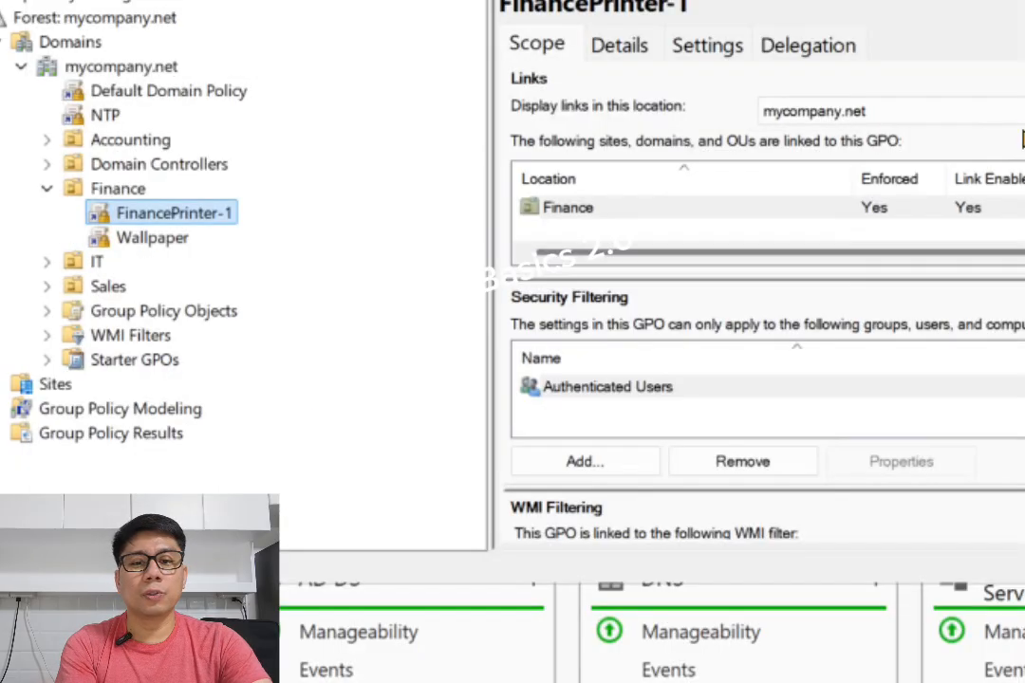
{"action": "left_click", "coordinate": [47, 287]}
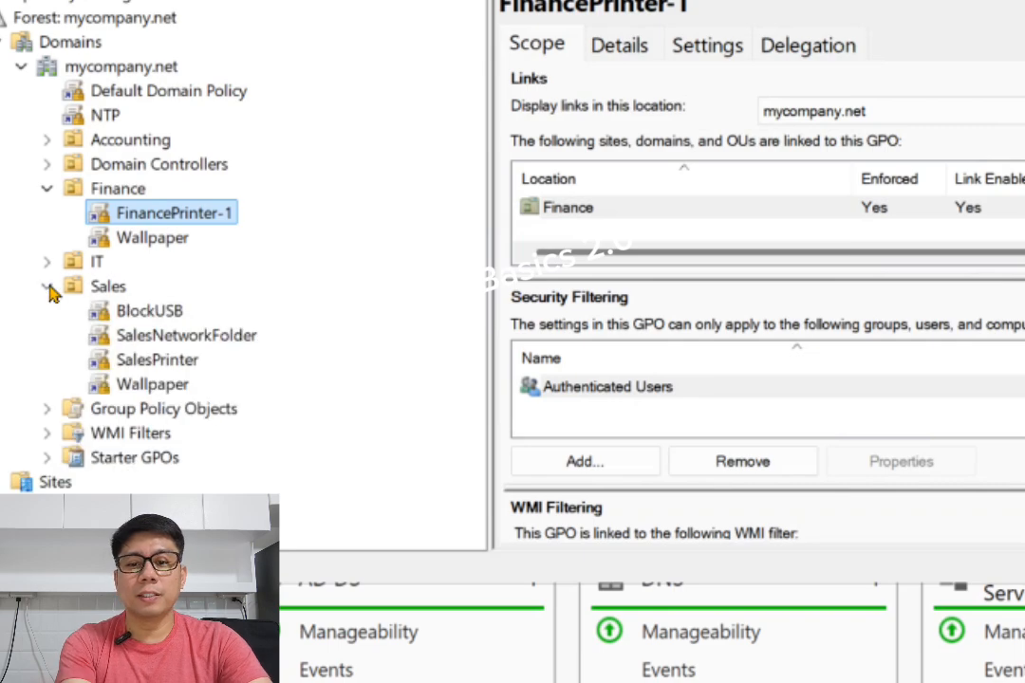
{"action": "left_click", "coordinate": [186, 369]}
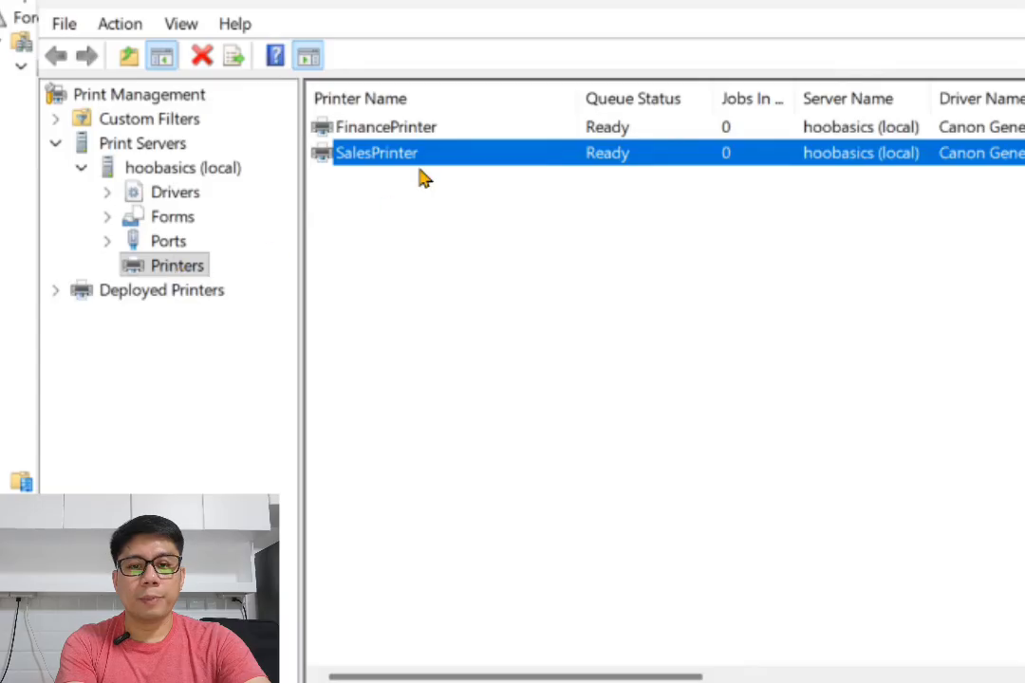
{"action": "right_click", "coordinate": [393, 158]}
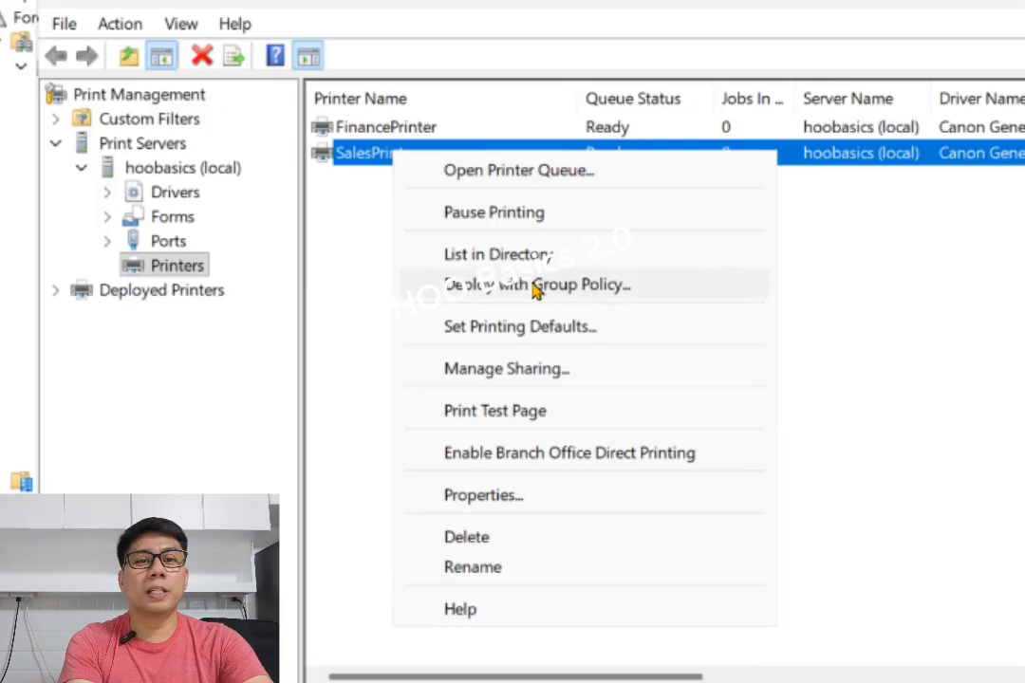
{"action": "left_click", "coordinate": [925, 289]}
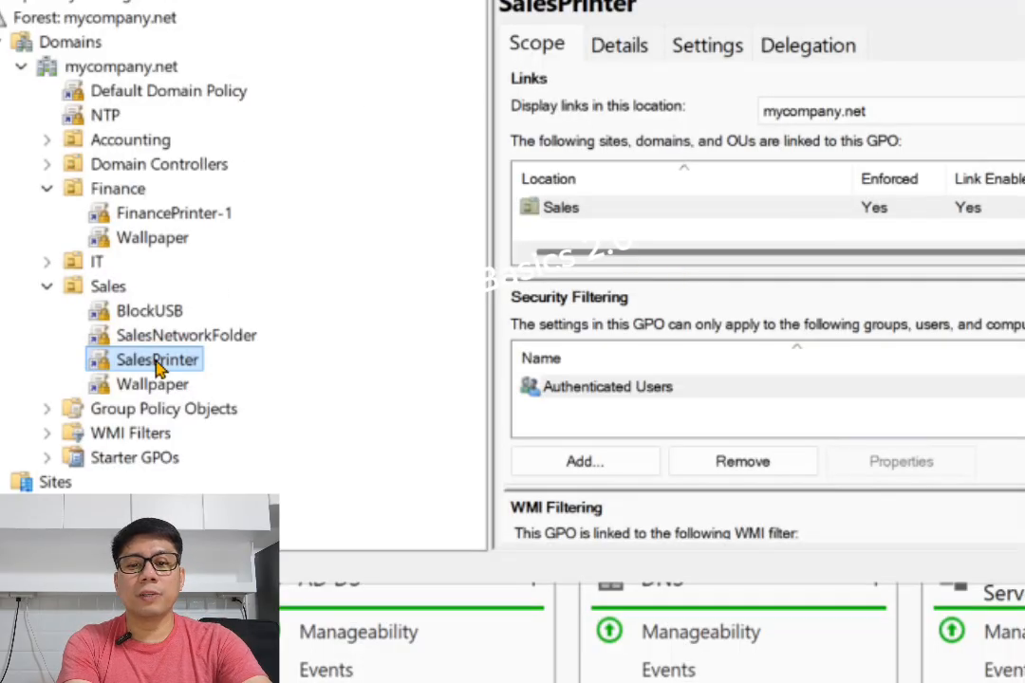
Open the SalesPrinter GPO linked to the Sales OU for editing
{"action": "right_click", "coordinate": [173, 366]}
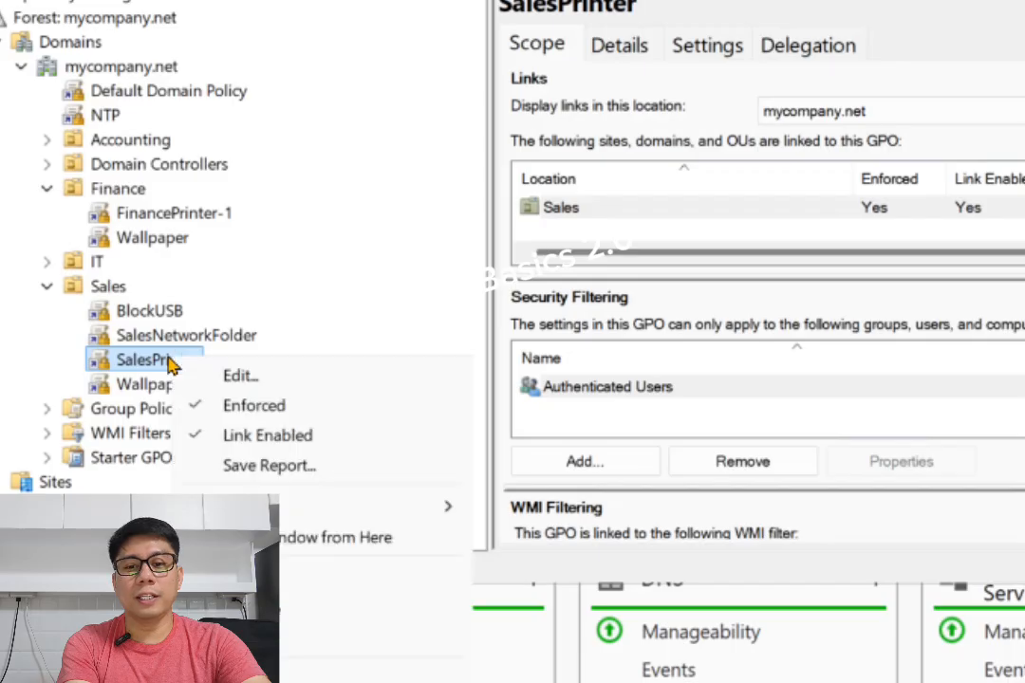
{"action": "left_click", "coordinate": [128, 368]}
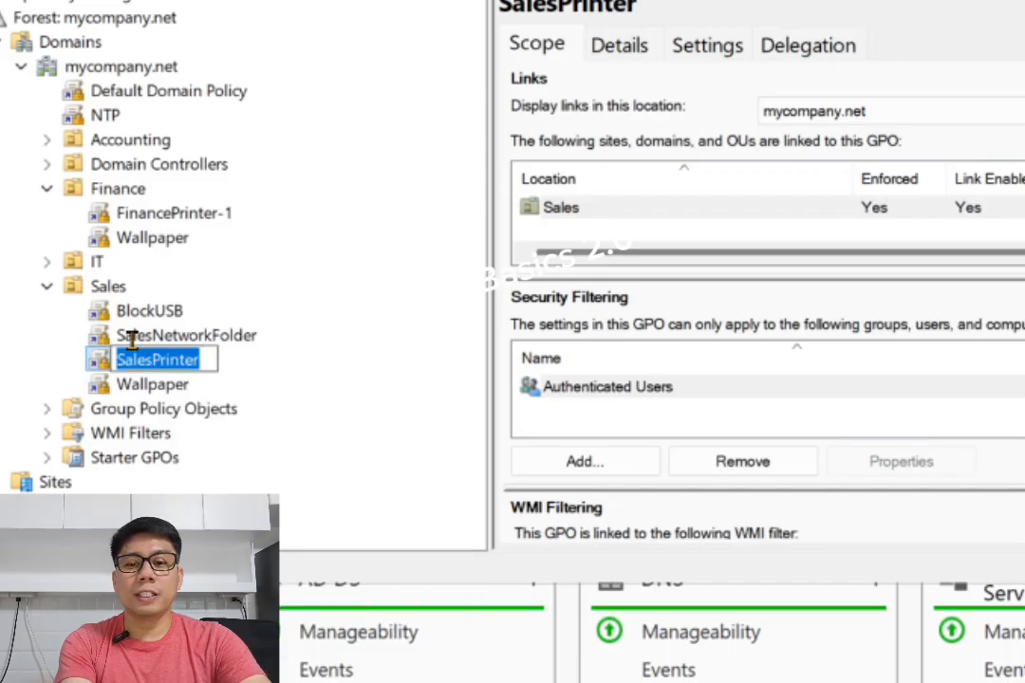
{"action": "left_click", "coordinate": [206, 358]}
{"action": "left_click", "coordinate": [239, 362]}
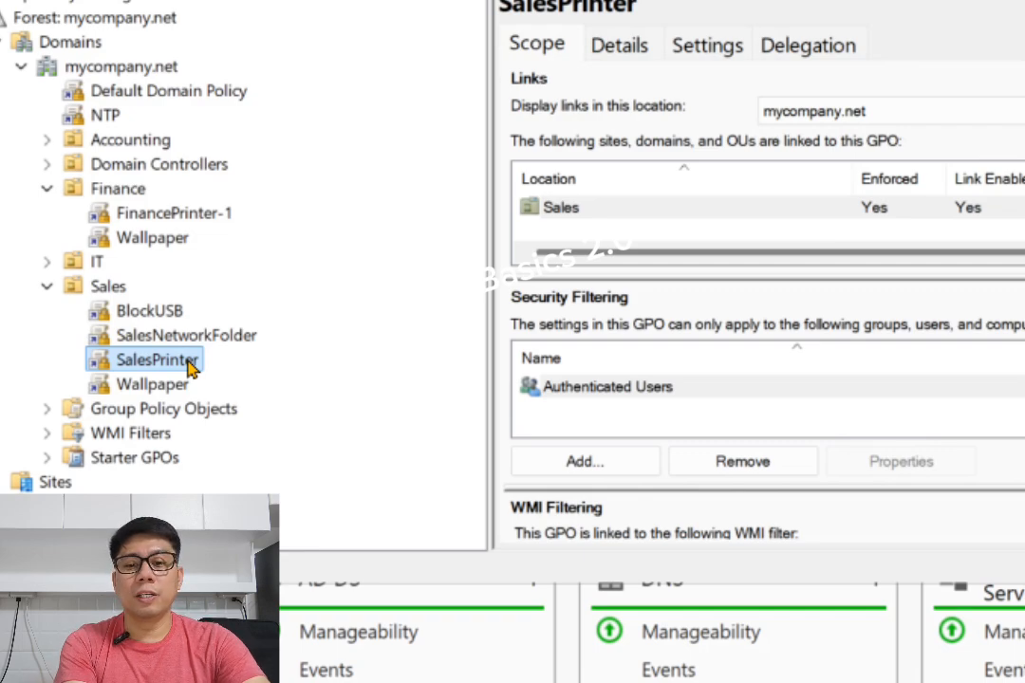
{"action": "right_click", "coordinate": [189, 368]}
{"action": "left_click", "coordinate": [249, 387]}
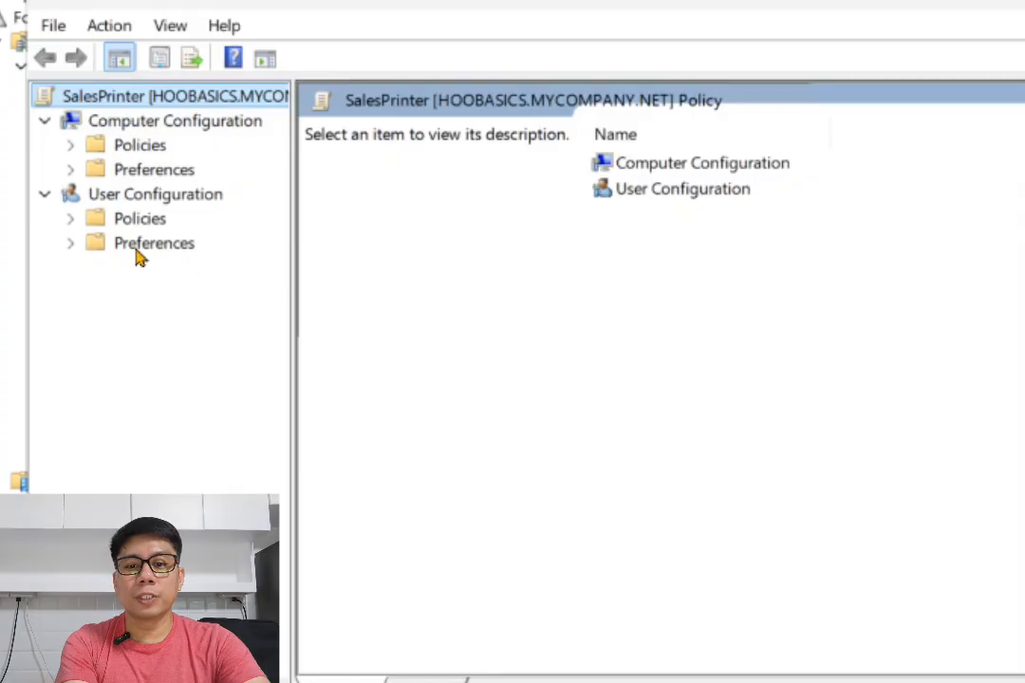
Open User Configuration > Preferences > Control Panel Settings > Printers in the SalesPrinter GPO
{"action": "left_click", "coordinate": [132, 196]}
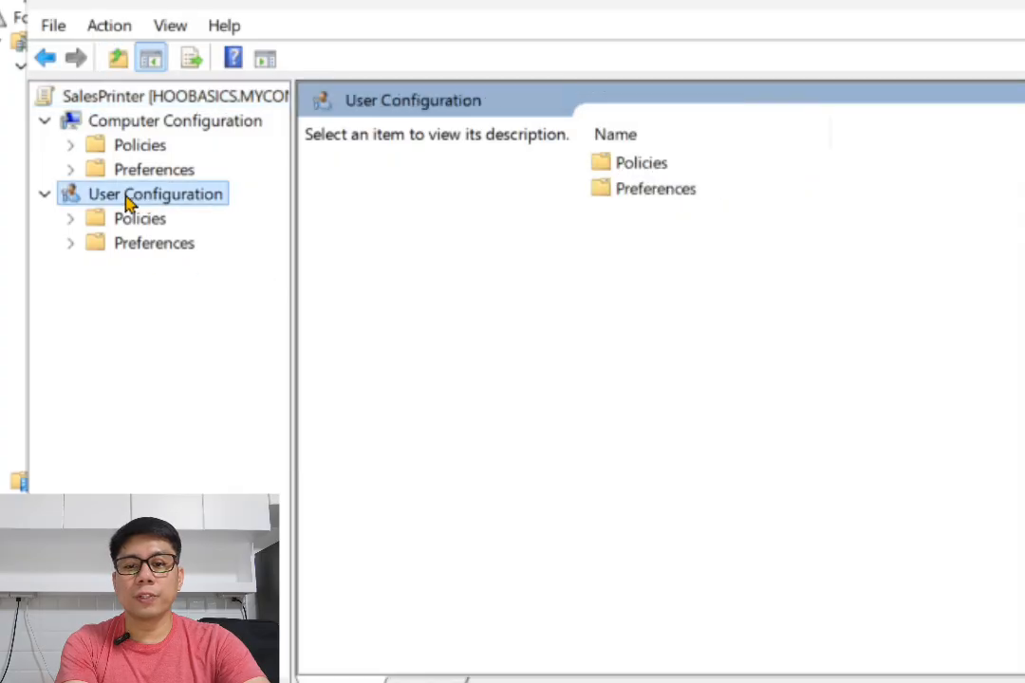
{"action": "left_click", "coordinate": [130, 248]}
{"action": "left_click", "coordinate": [76, 244]}
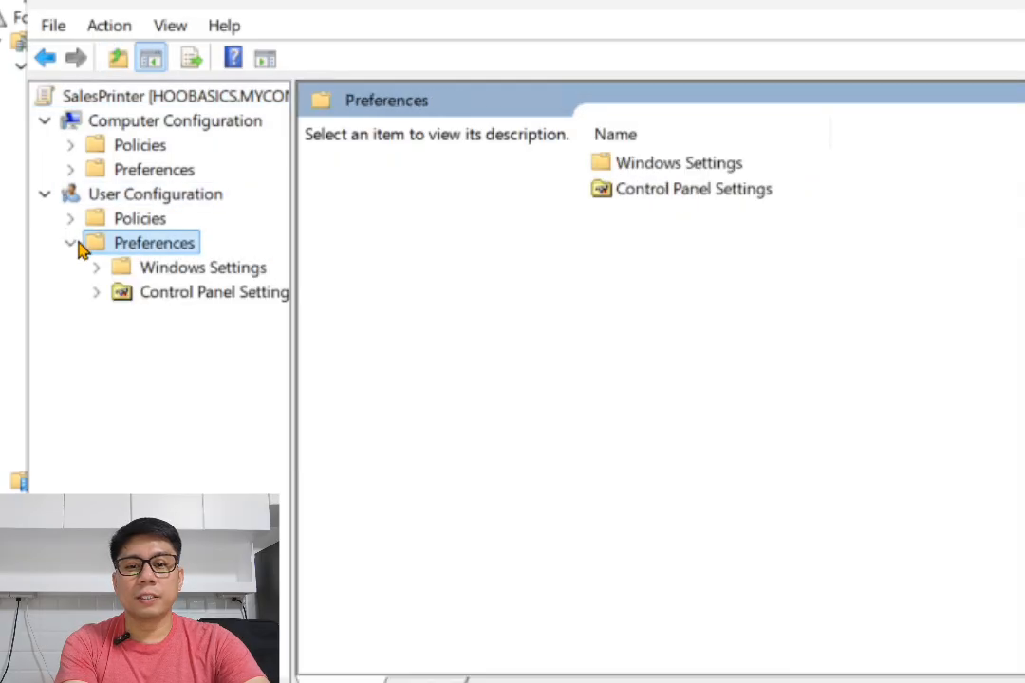
{"action": "left_click", "coordinate": [97, 266]}
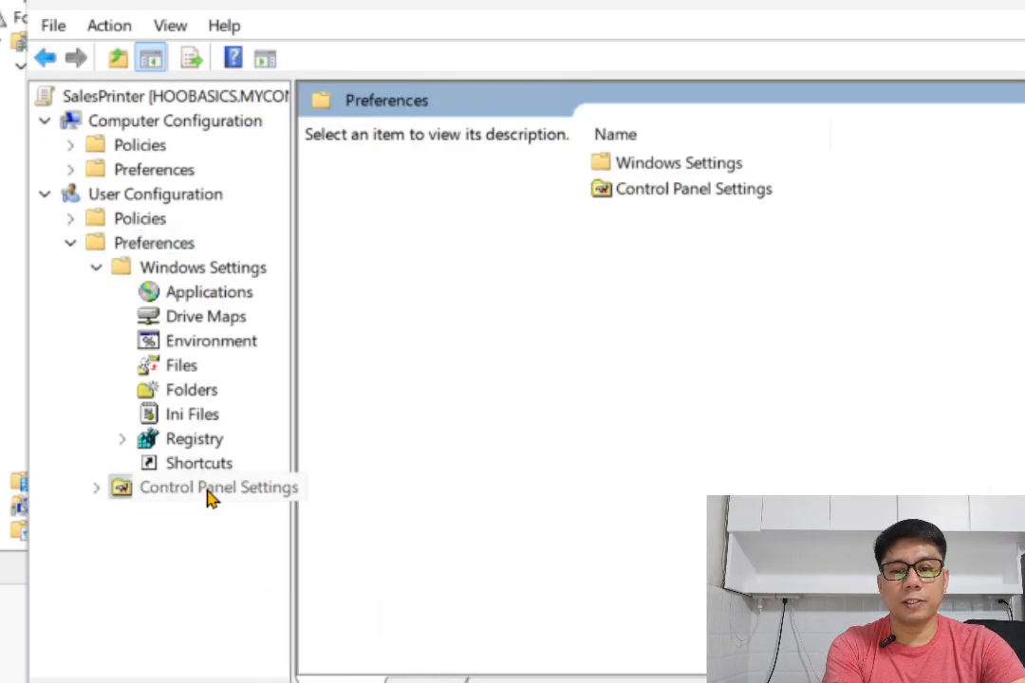
{"action": "left_click", "coordinate": [209, 489]}
{"action": "left_click", "coordinate": [96, 487]}
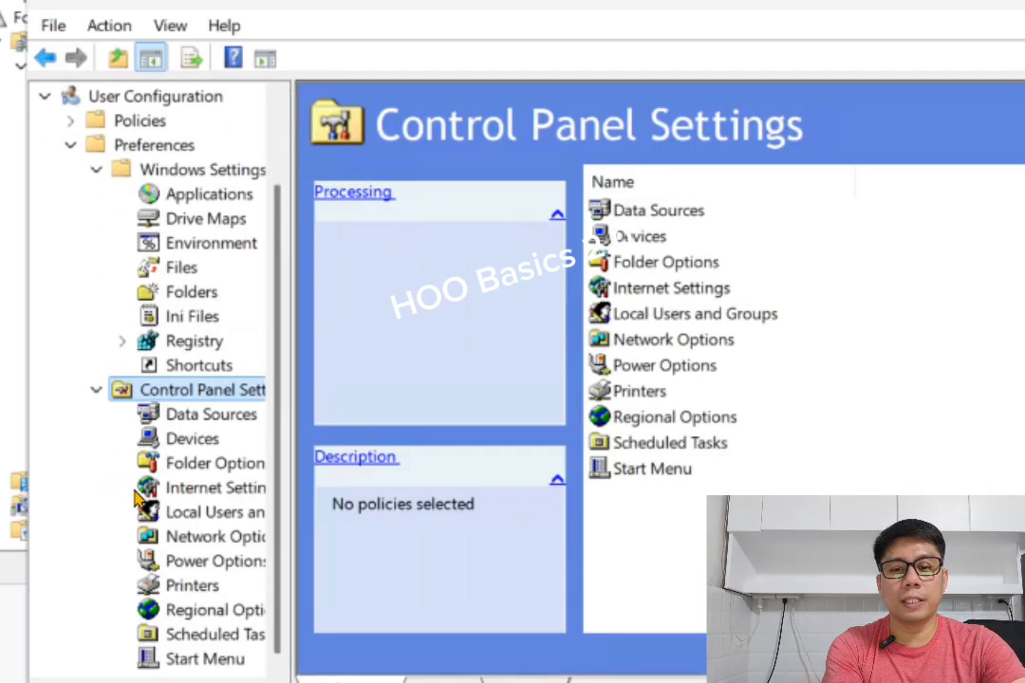
{"action": "left_click", "coordinate": [192, 588]}
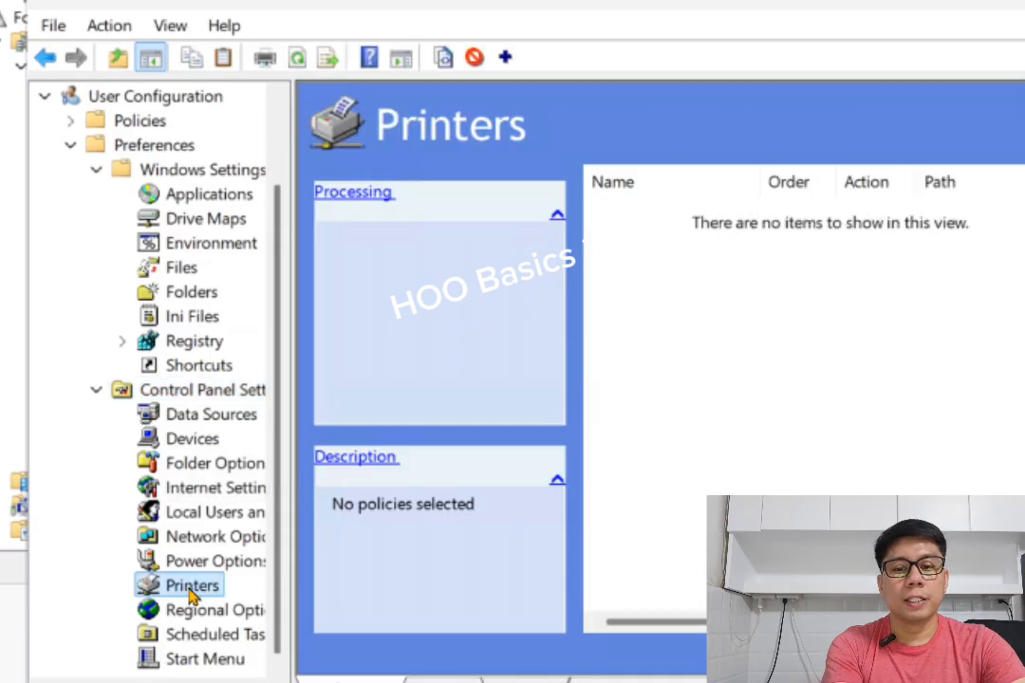
Create a new Shared Printer preference and set its action to Create
{"action": "right_click", "coordinate": [194, 589]}
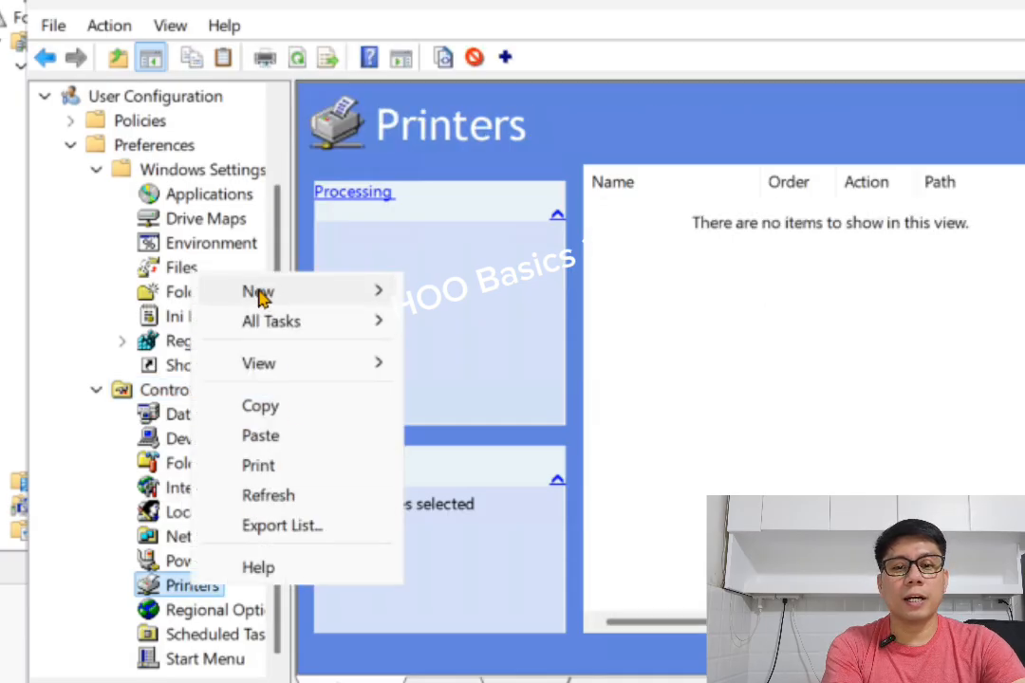
{"action": "mouse_move", "coordinate": [258, 294]}
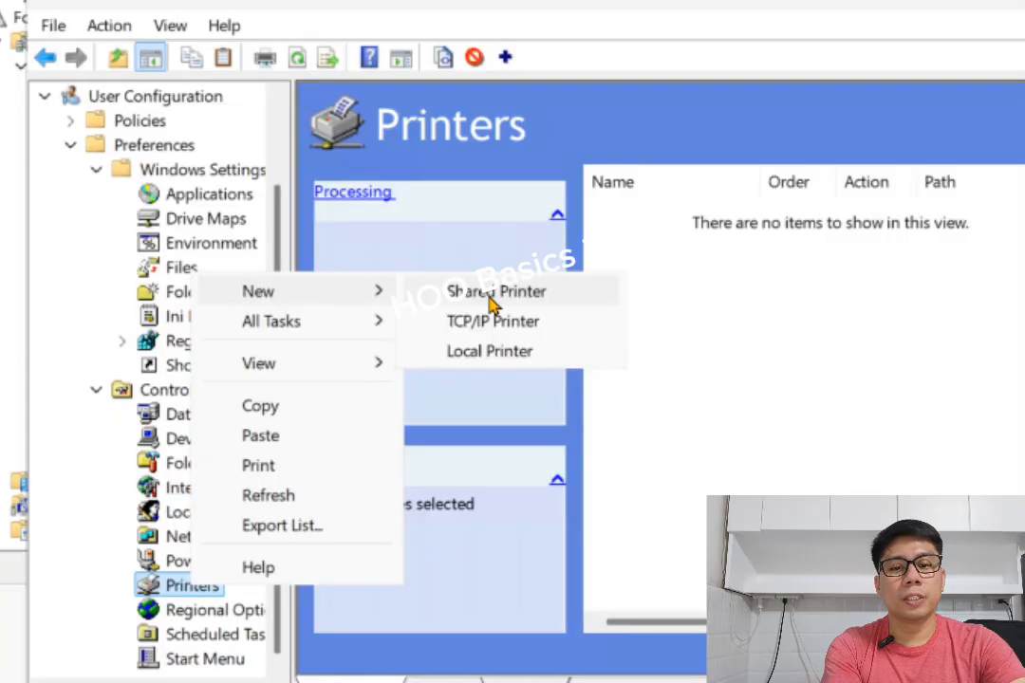
{"action": "left_click", "coordinate": [524, 298]}
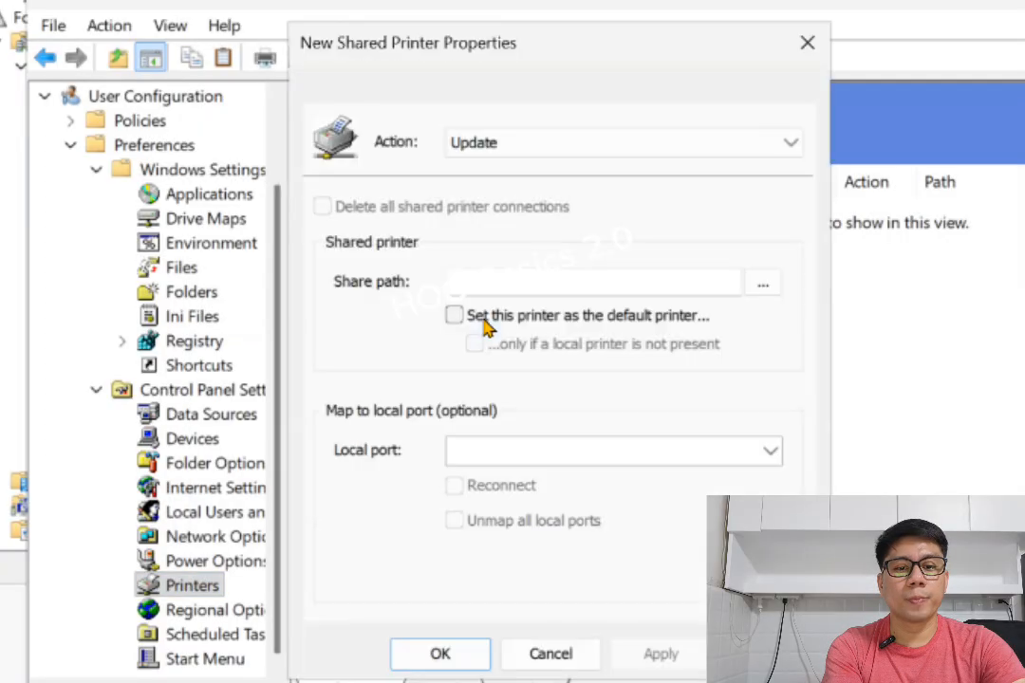
{"action": "left_click", "coordinate": [476, 147]}
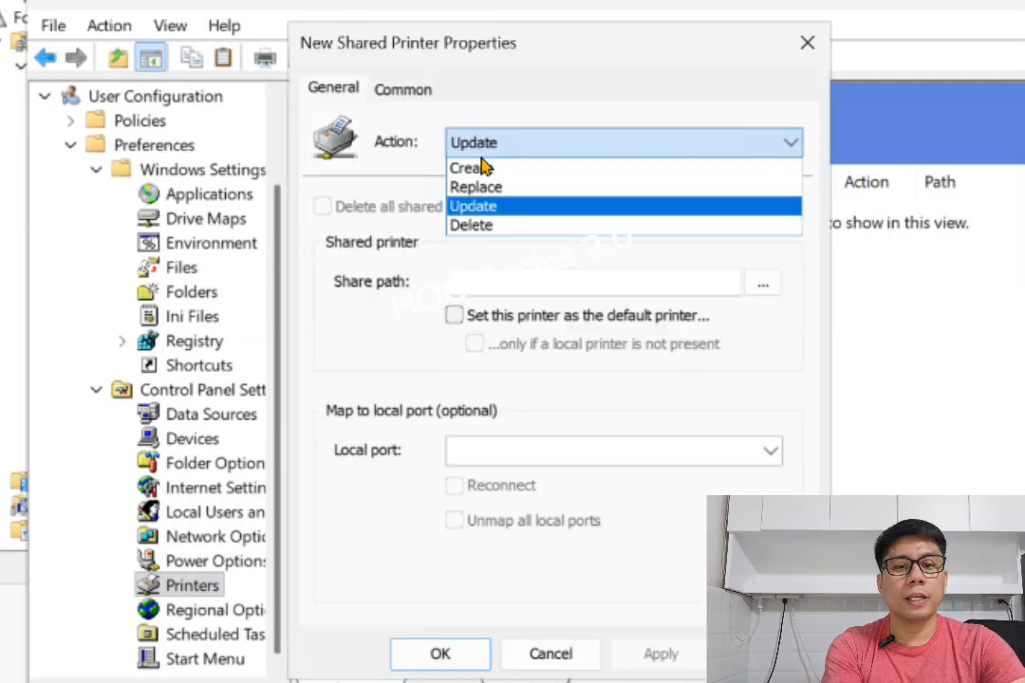
{"action": "left_click", "coordinate": [481, 167]}
{"action": "left_click", "coordinate": [524, 274]}
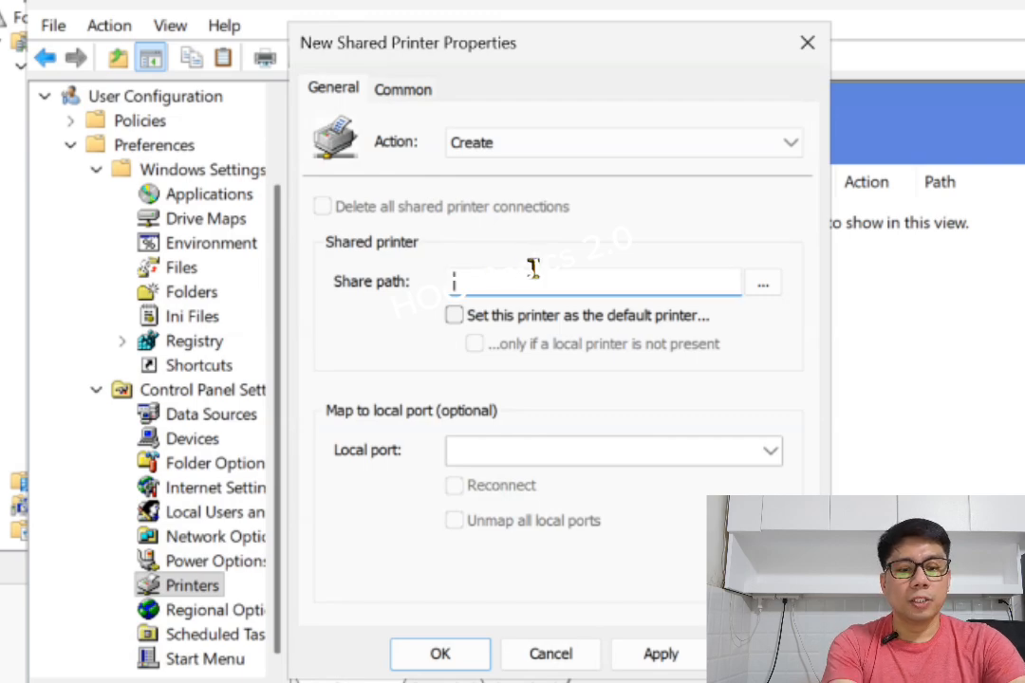
Open the print server \\192.168.200.10 in File Explorer and select SalesPrinter
{"action": "left_click", "coordinate": [475, 681]}
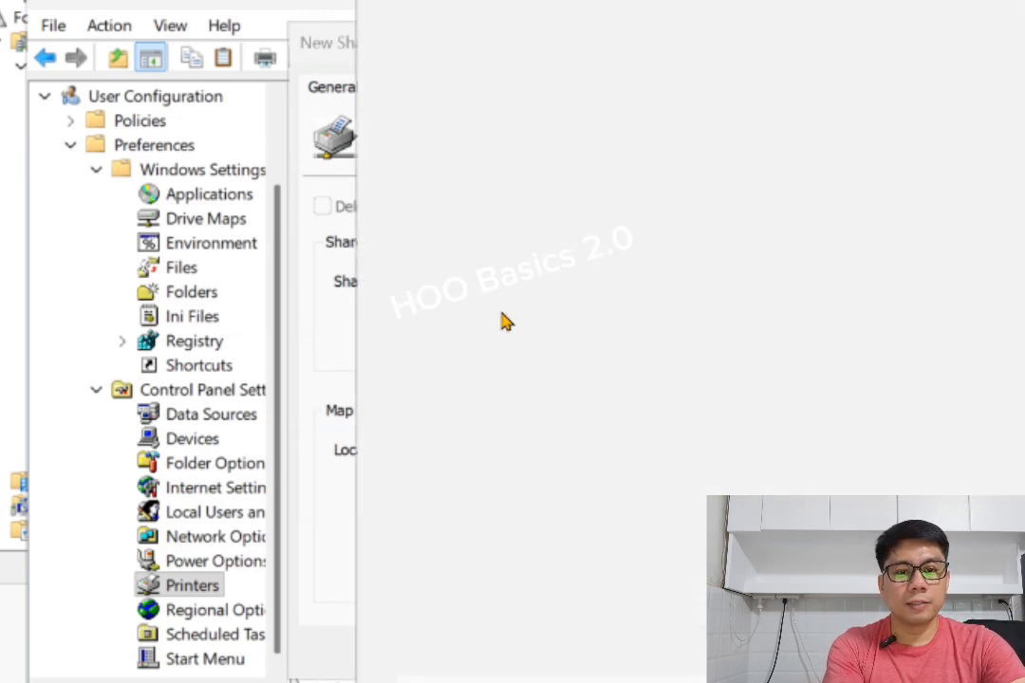
{"action": "left_click", "coordinate": [495, 111]}
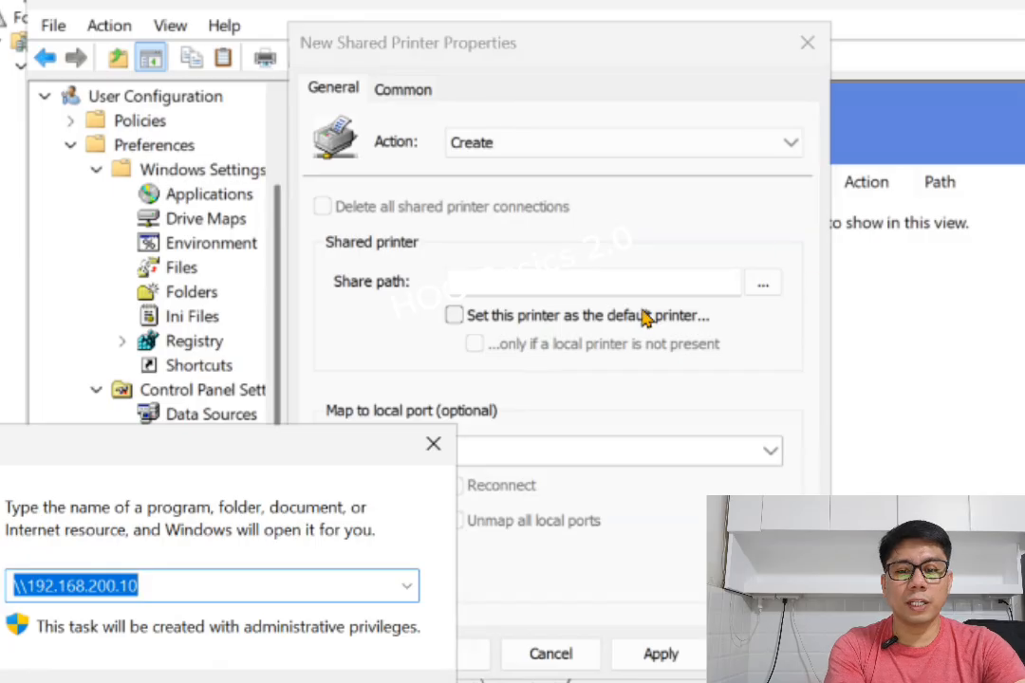
{"action": "key", "text": "Return"}
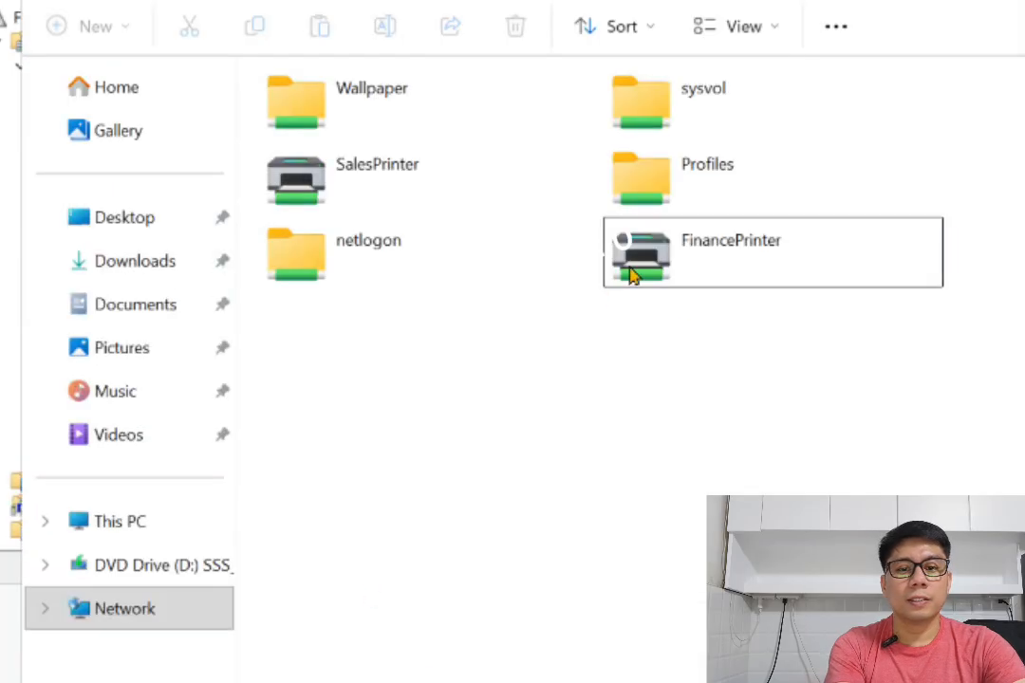
{"action": "left_click", "coordinate": [399, 174]}
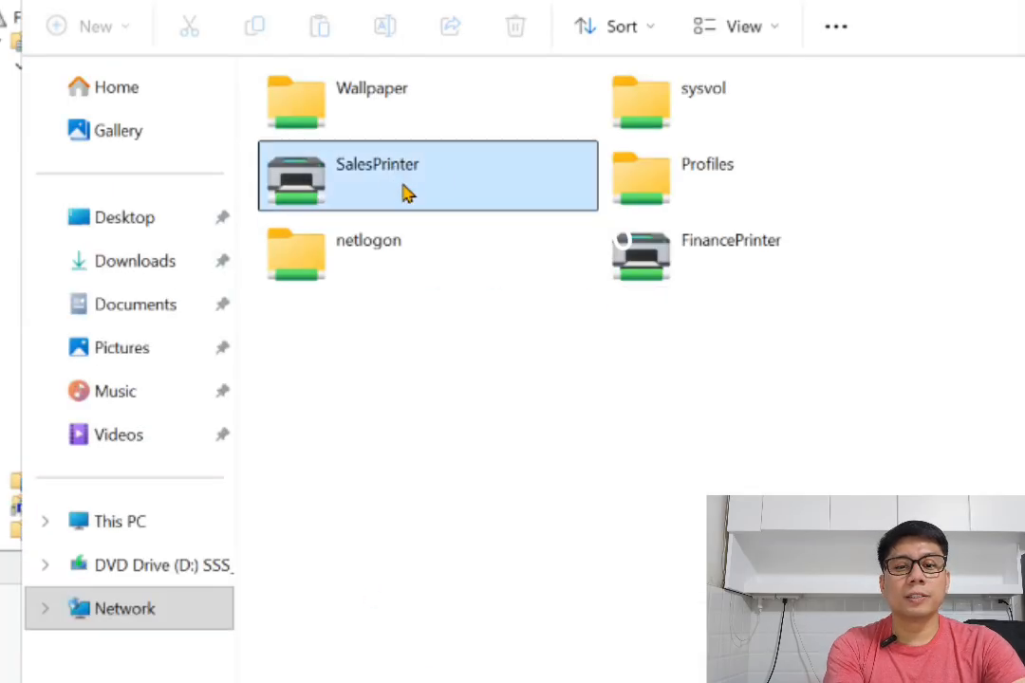
Enter \\192.168.200.10\SalesPrinter in the address bar and copy the full path, closing the opened print queue
{"action": "left_click", "coordinate": [679, 94]}
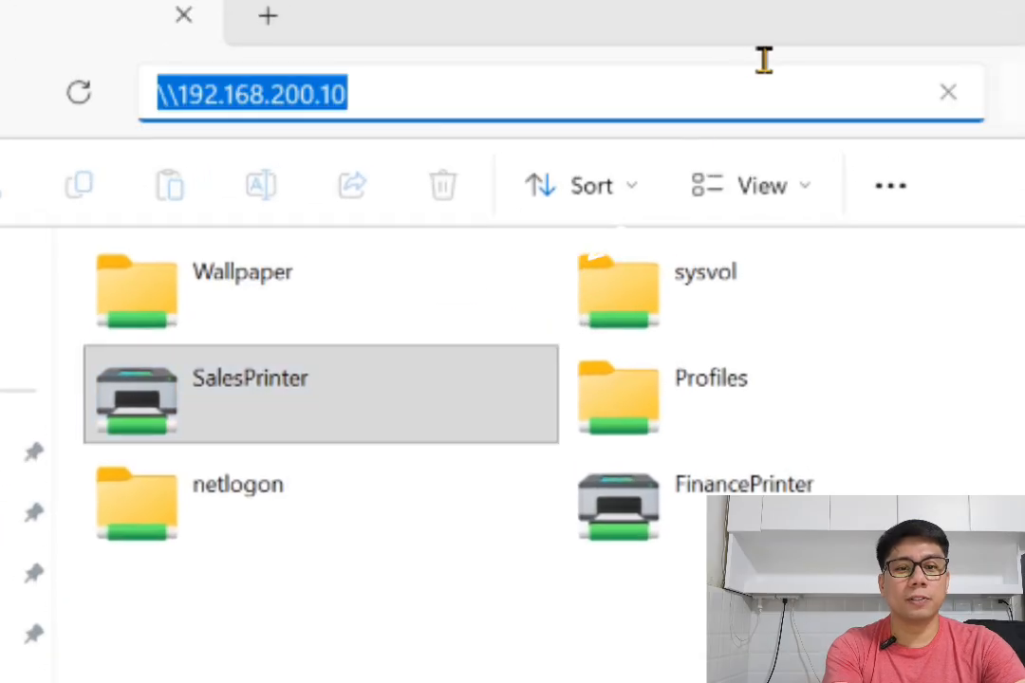
{"action": "left_click", "coordinate": [768, 58]}
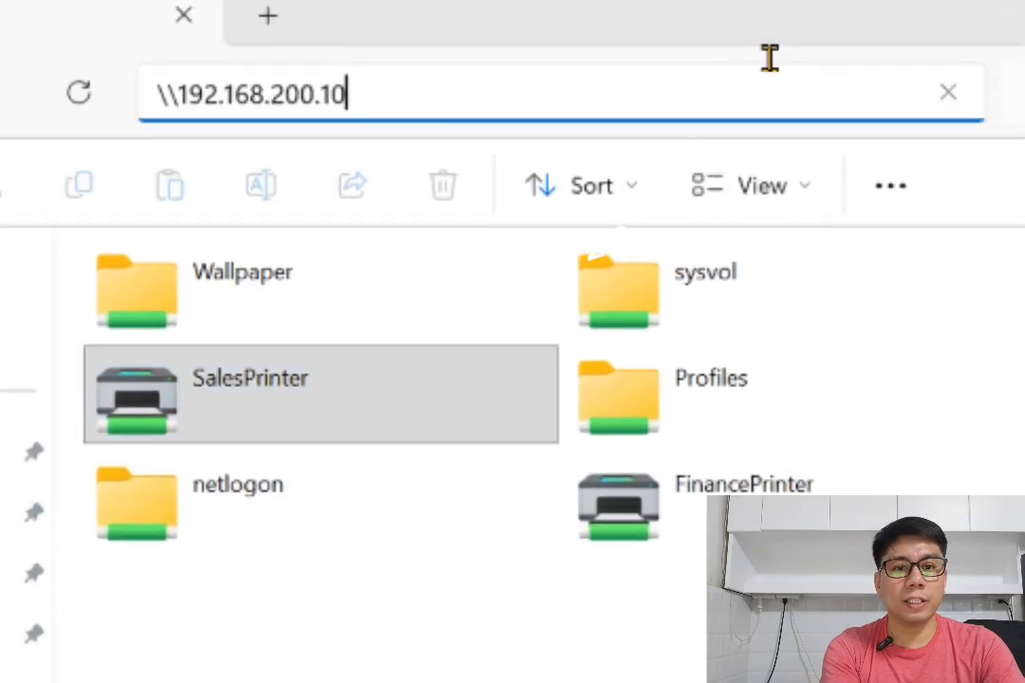
{"action": "type", "text": "\\Sales"}
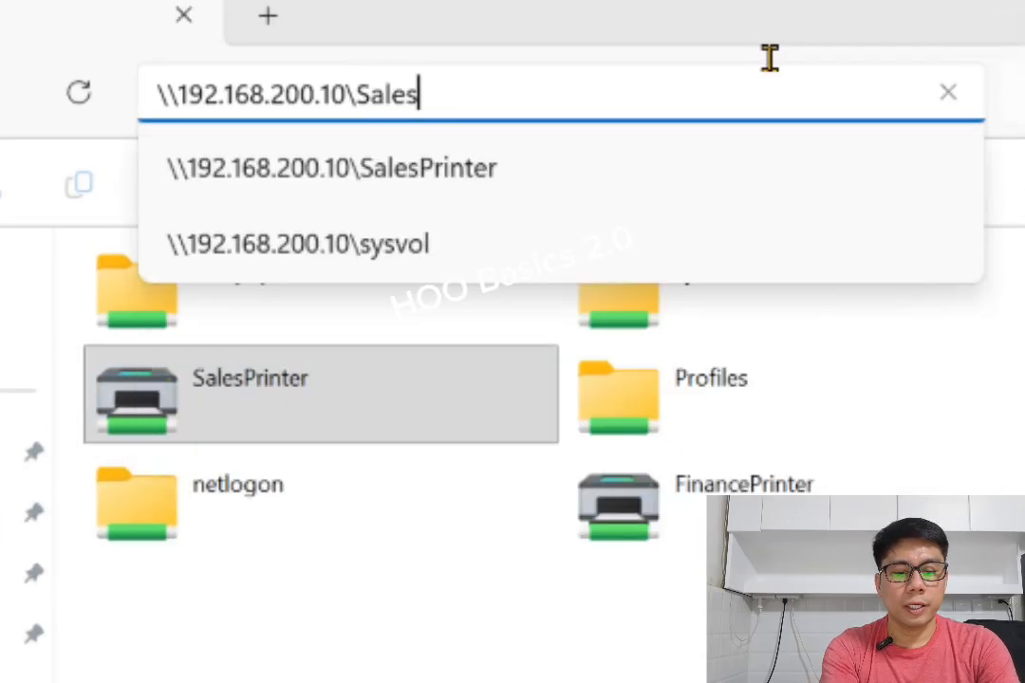
{"action": "type", "text": "Printer"}
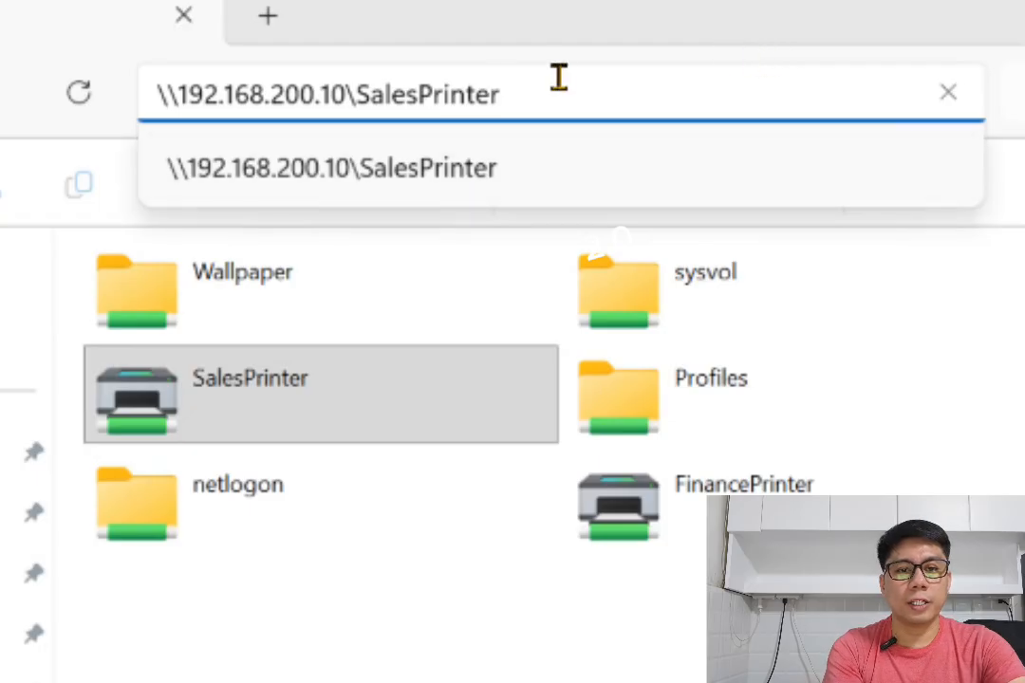
{"action": "left_click_drag", "start_coordinate": [558, 78], "coordinate": [114, 62]}
{"action": "key", "text": "ctrl+c"}
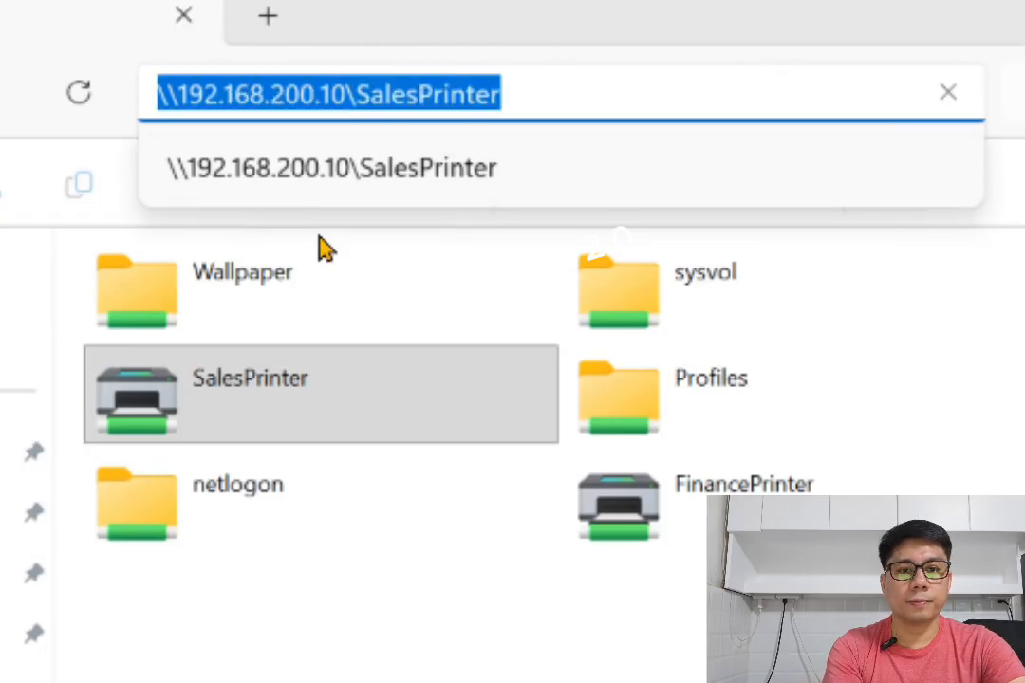
{"action": "left_click", "coordinate": [356, 176]}
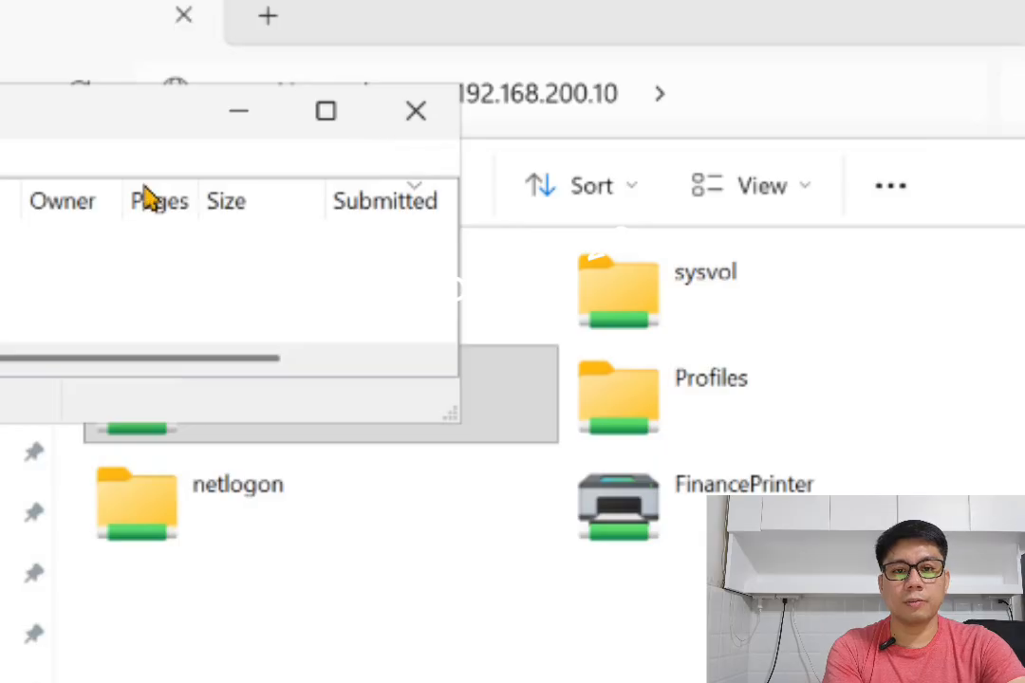
{"action": "left_click", "coordinate": [420, 121]}
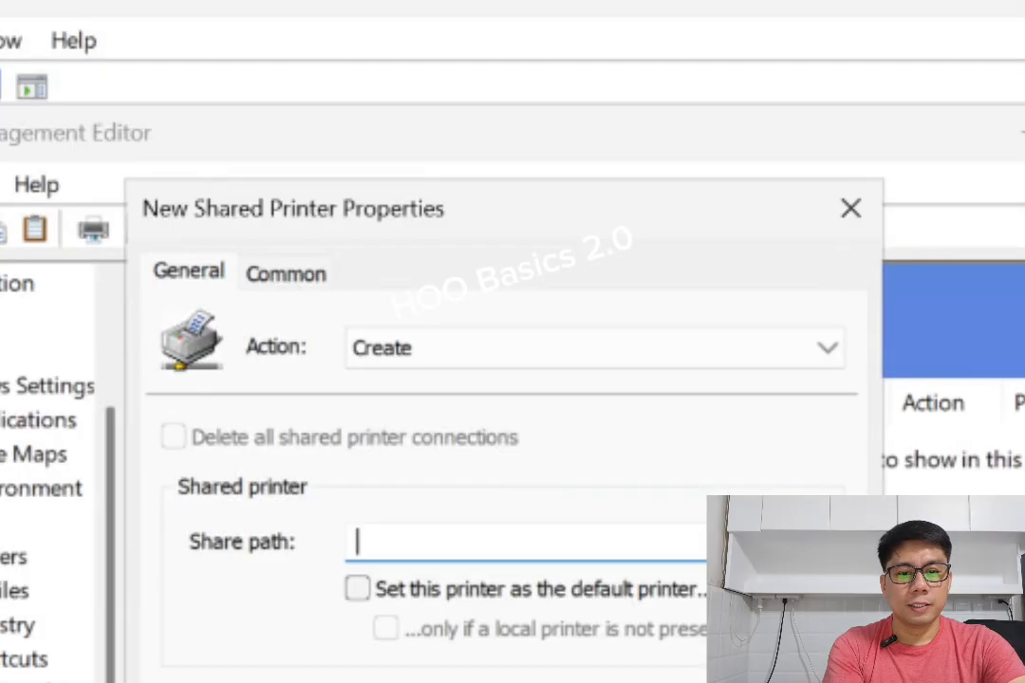
Paste the SalesPrinter path as the share path, make it the default printer, then apply and save
{"action": "right_click", "coordinate": [427, 548]}
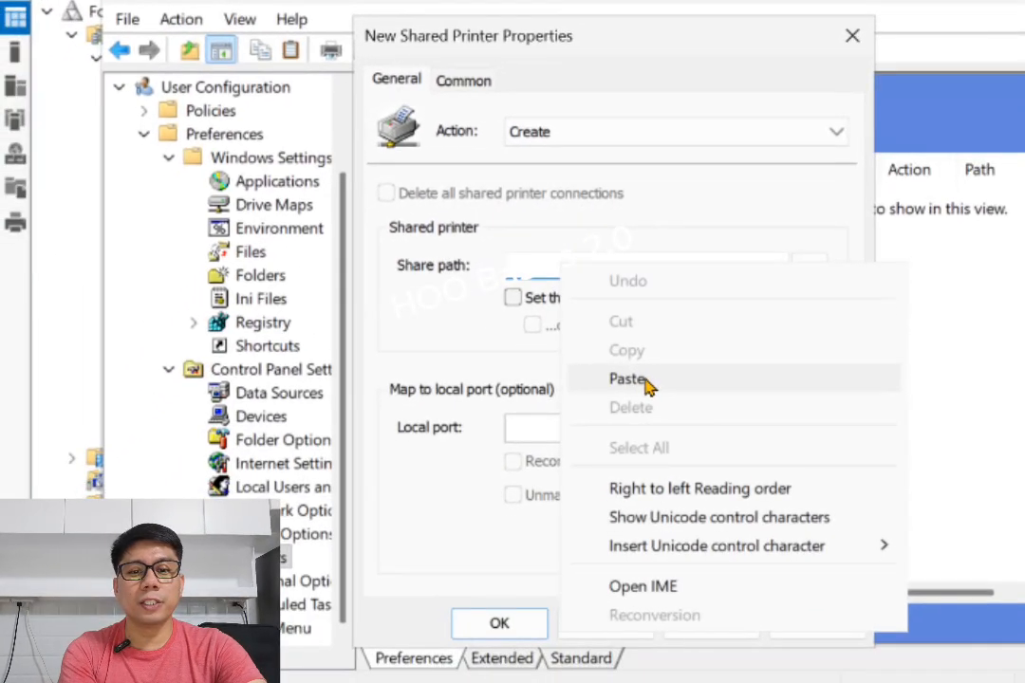
{"action": "left_click", "coordinate": [628, 379]}
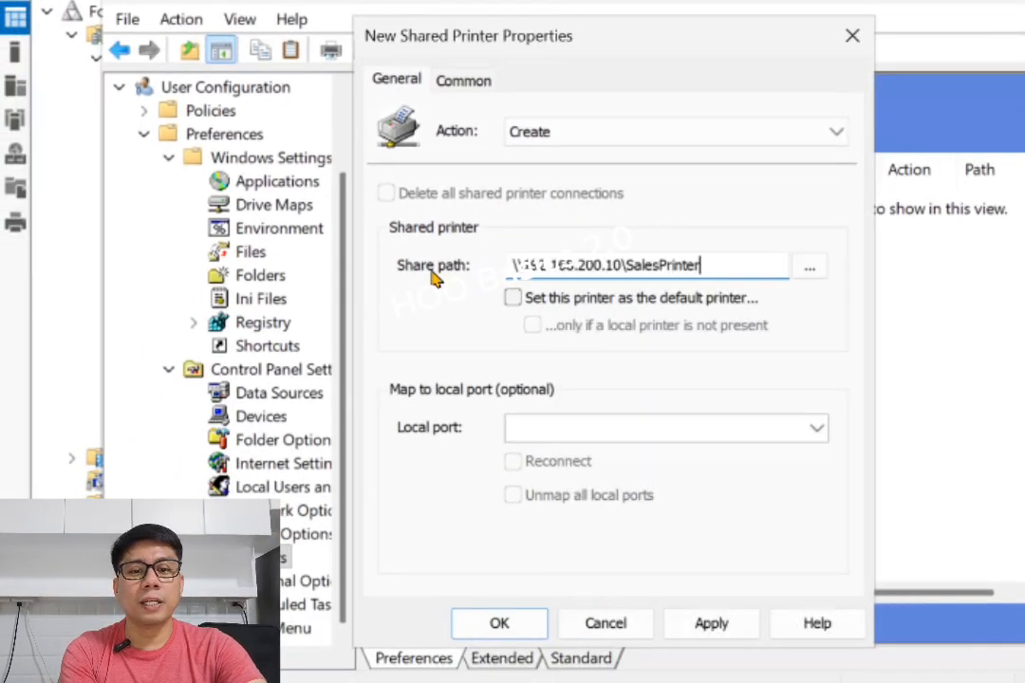
{"action": "left_click", "coordinate": [513, 299]}
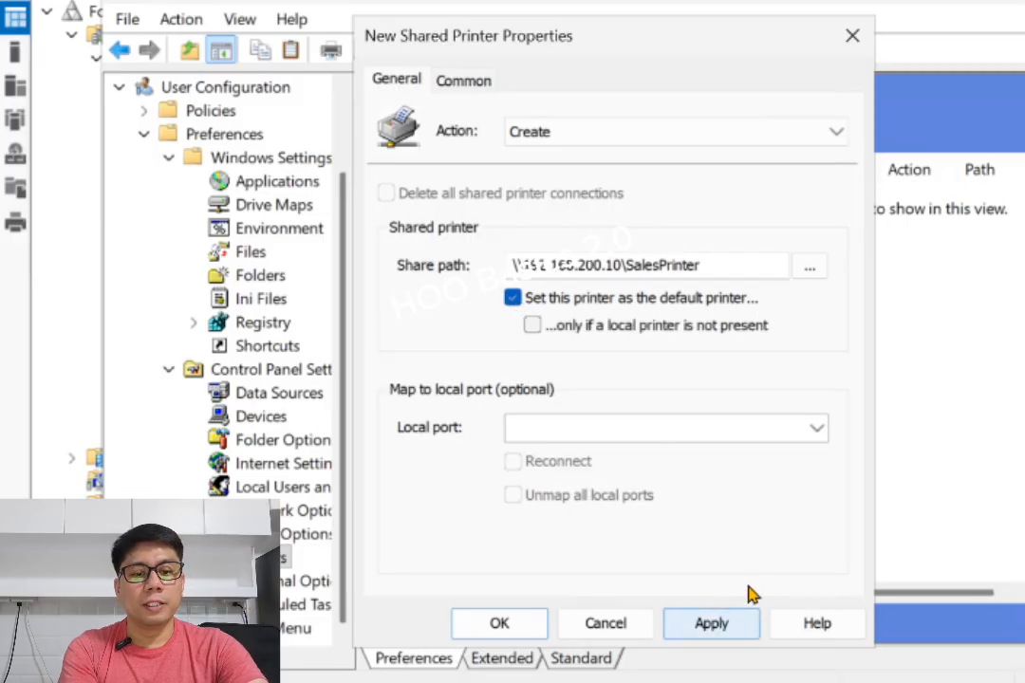
{"action": "left_click", "coordinate": [713, 624]}
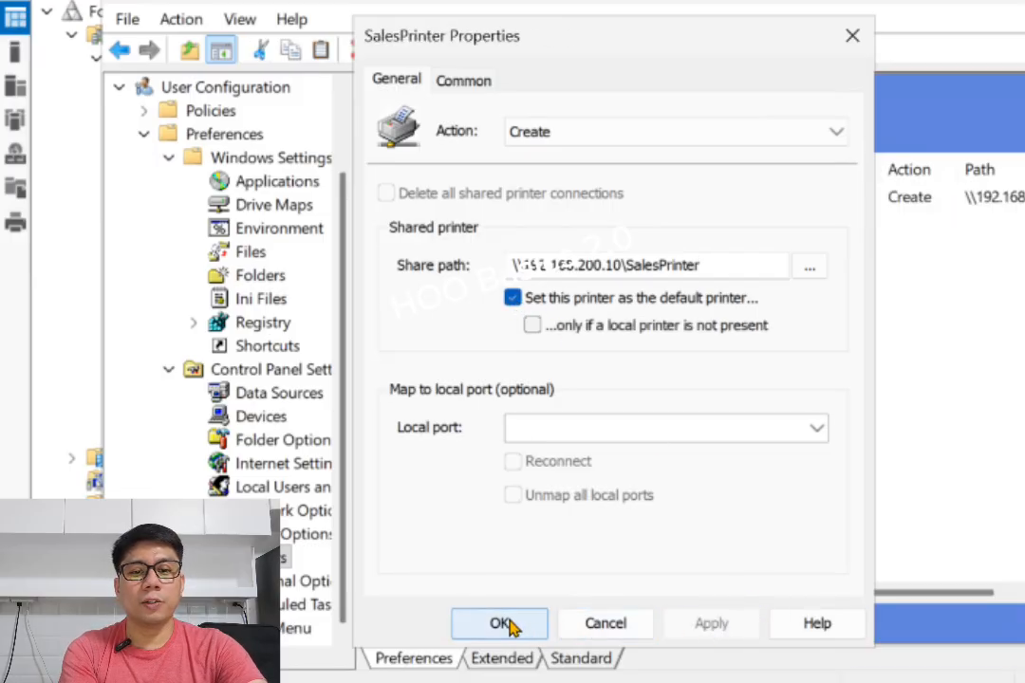
{"action": "left_click", "coordinate": [510, 624]}
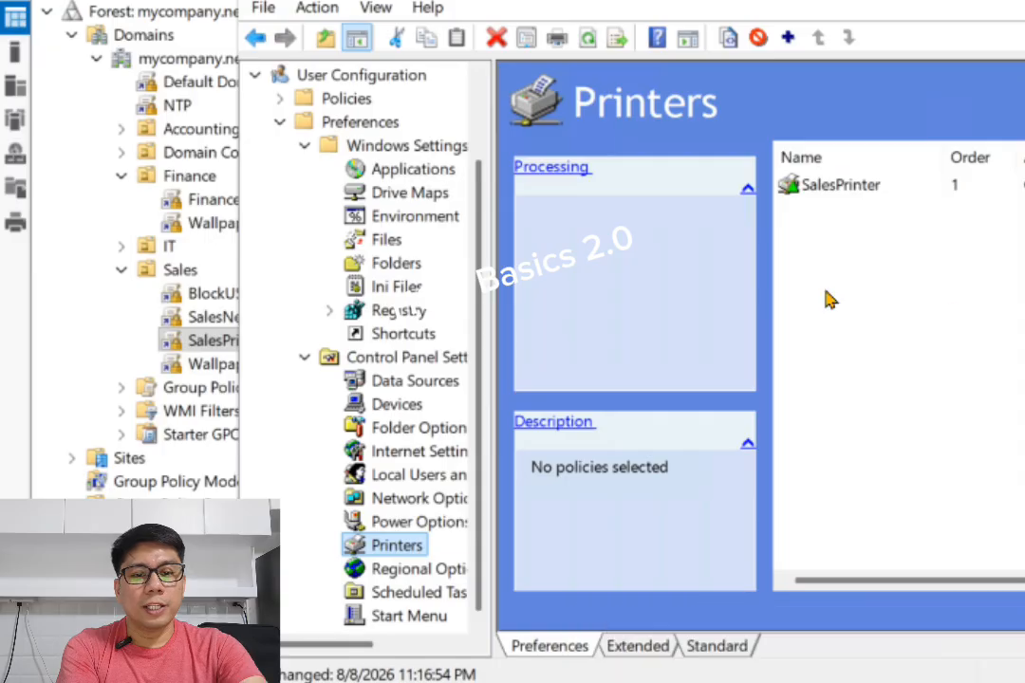
Close the policy editor, switch to the first client VM, and sign in as the Finance user with the account password
{"action": "key", "text": "alt+F4"}
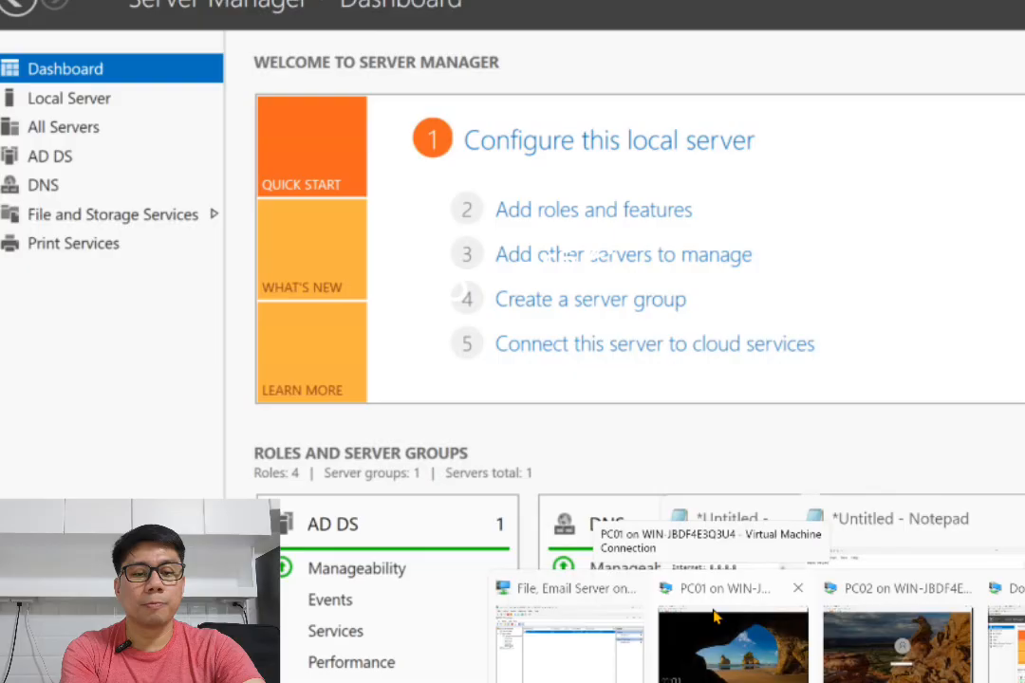
{"action": "left_click", "coordinate": [836, 661]}
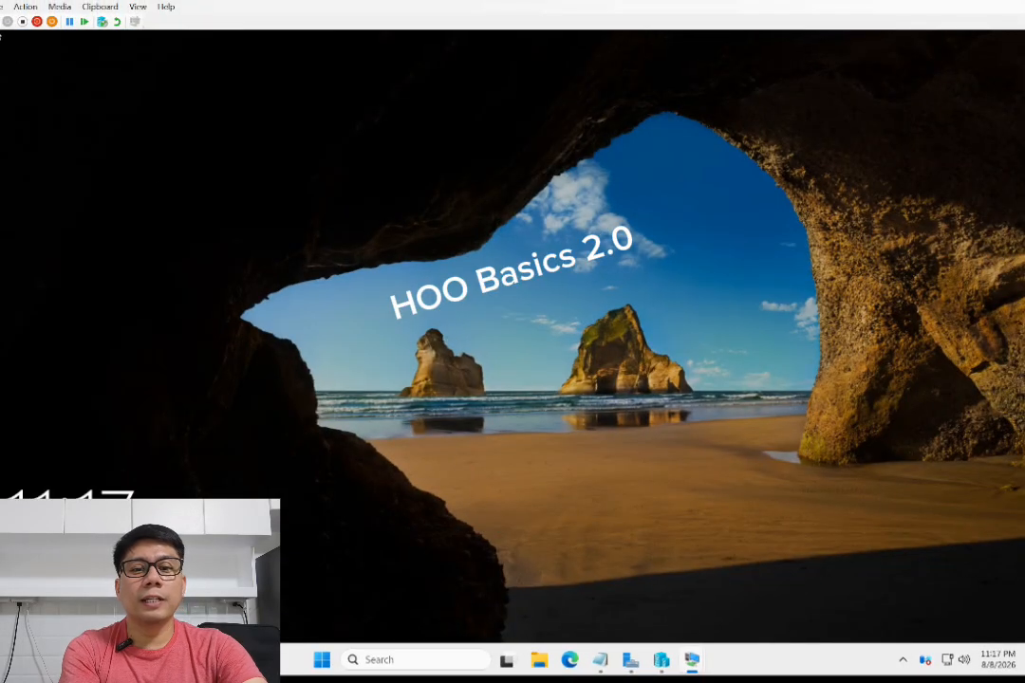
{"action": "left_click", "coordinate": [0, 22]}
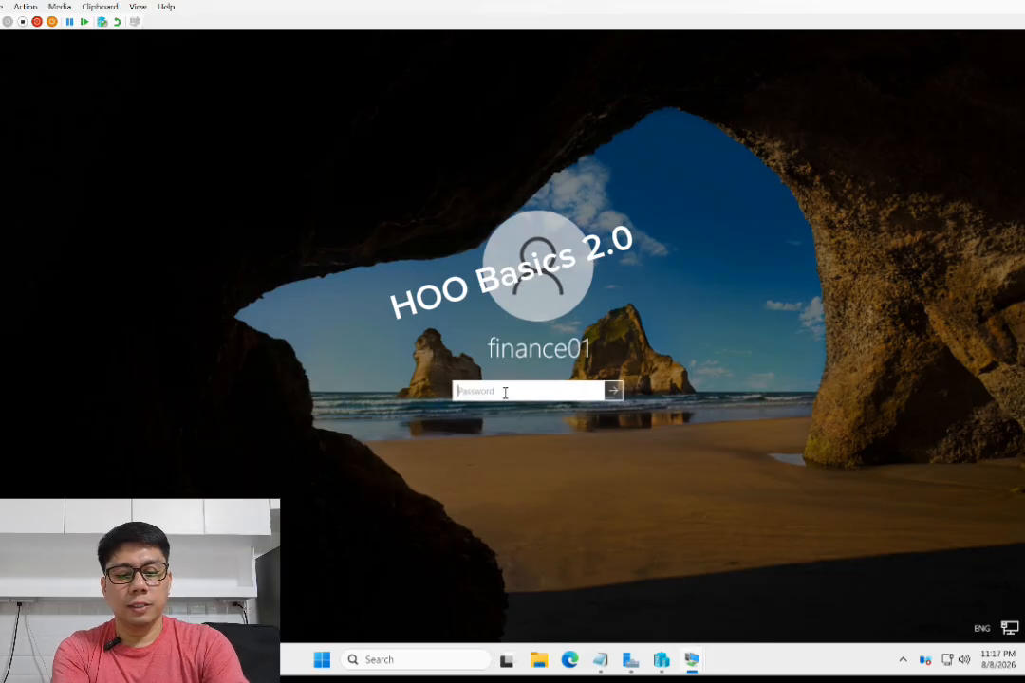
{"action": "type", "text": "P"}
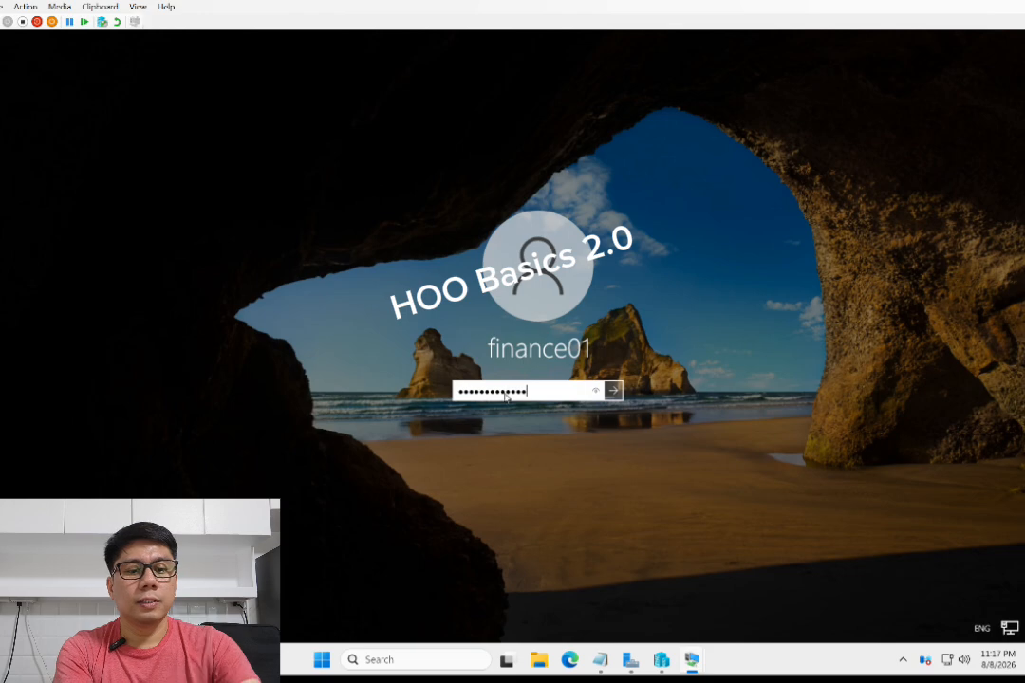
{"action": "key", "text": "Return"}
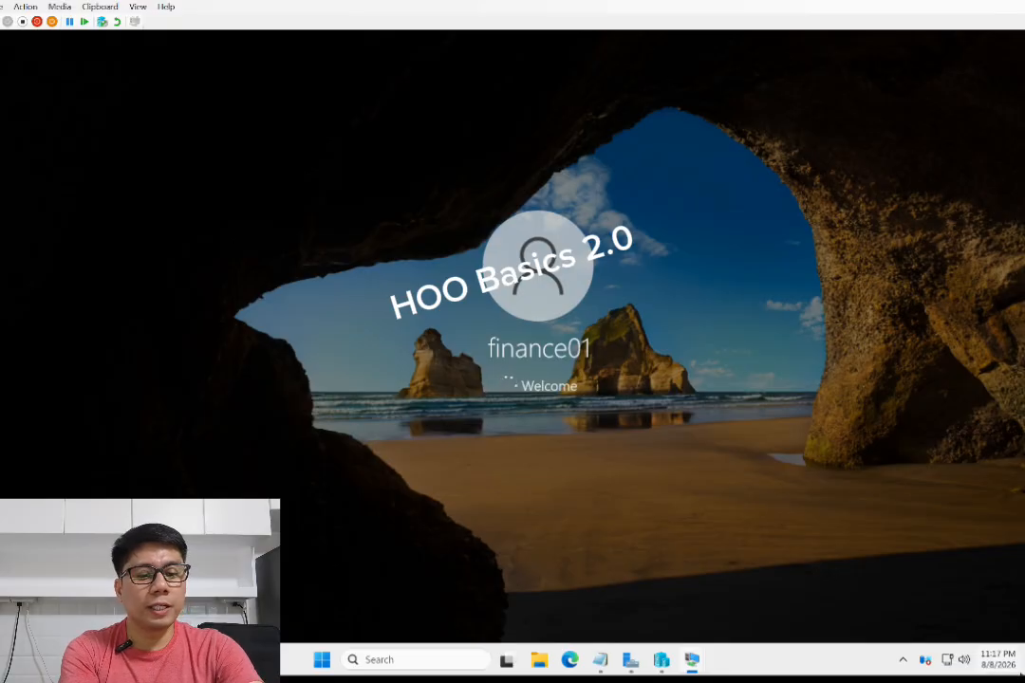
Switch to the second client VM and sign in as another user, a Sales account, with its password
{"action": "mouse_move", "coordinate": [691, 662]}
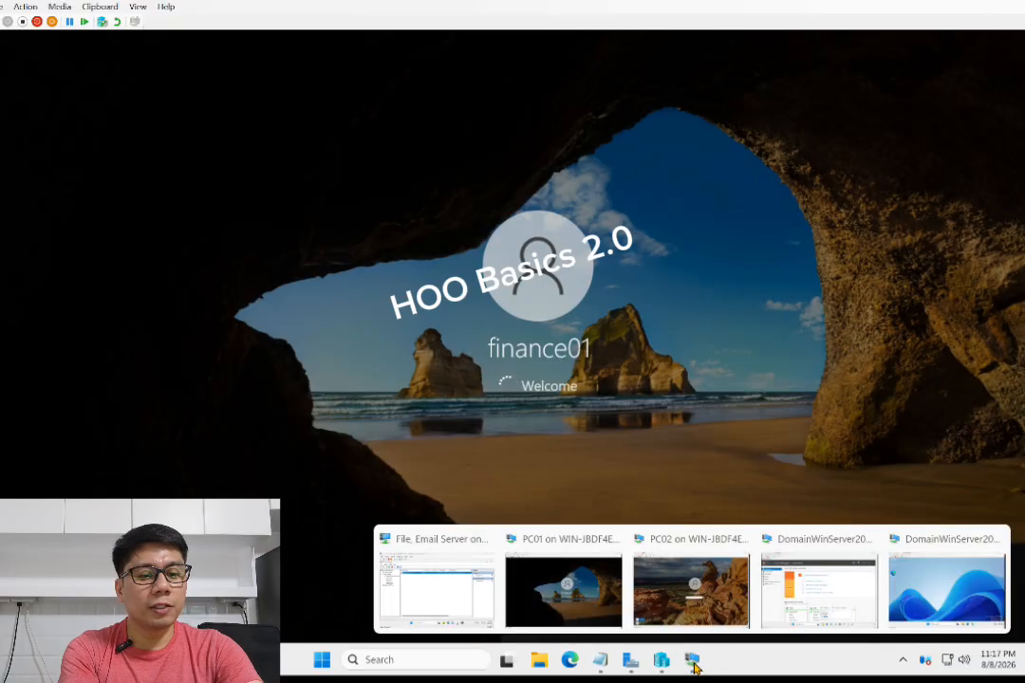
{"action": "left_click", "coordinate": [693, 591]}
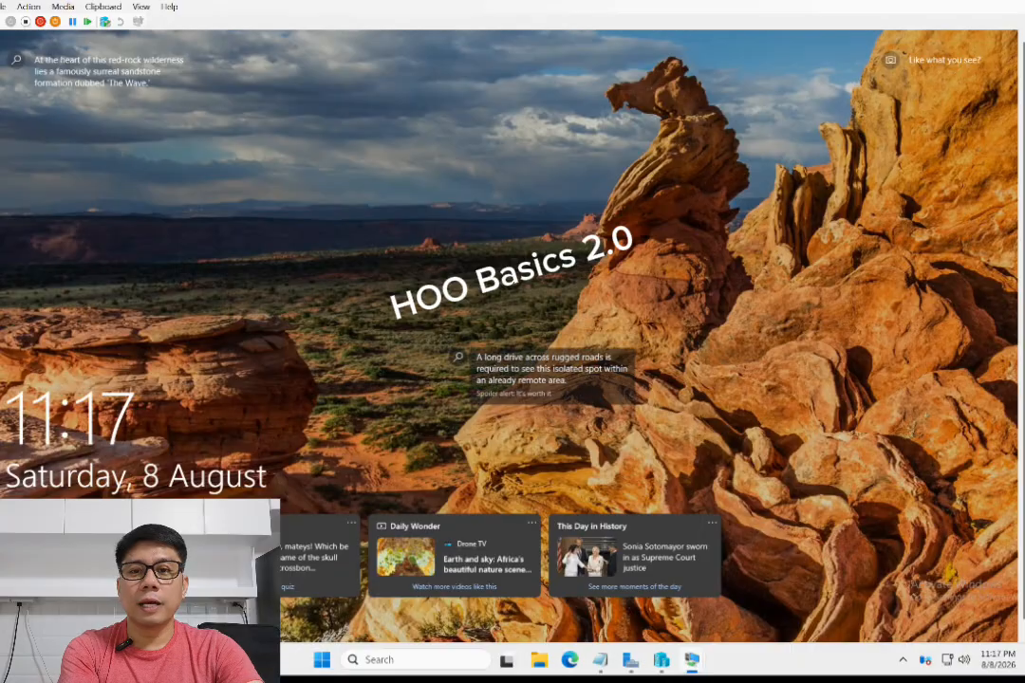
{"action": "left_click", "coordinate": [2, 21]}
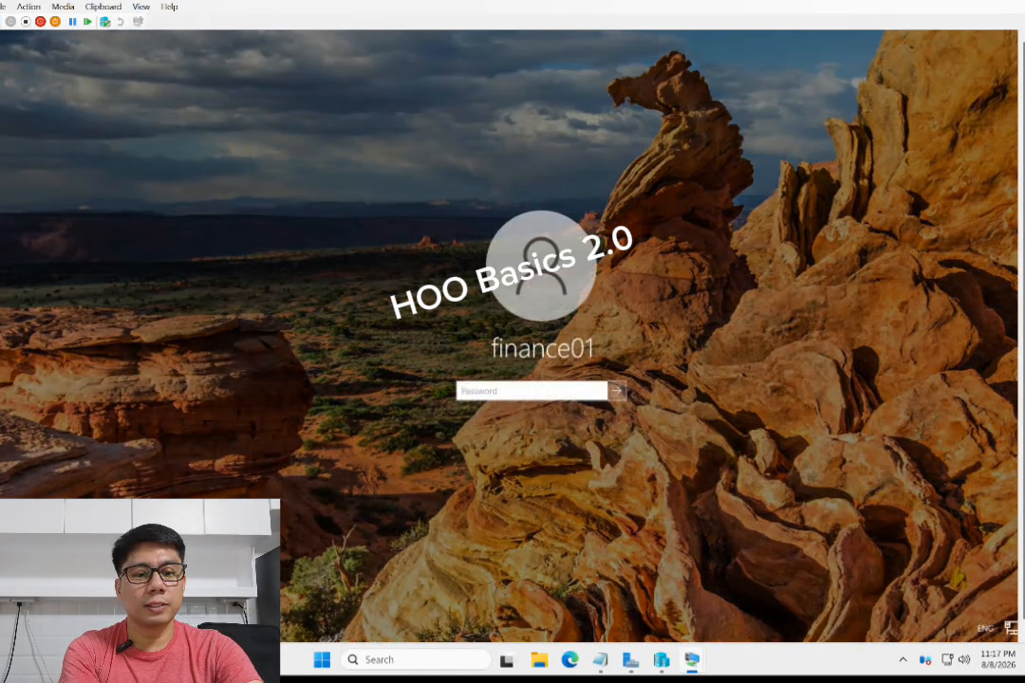
{"action": "left_click", "coordinate": [47, 620]}
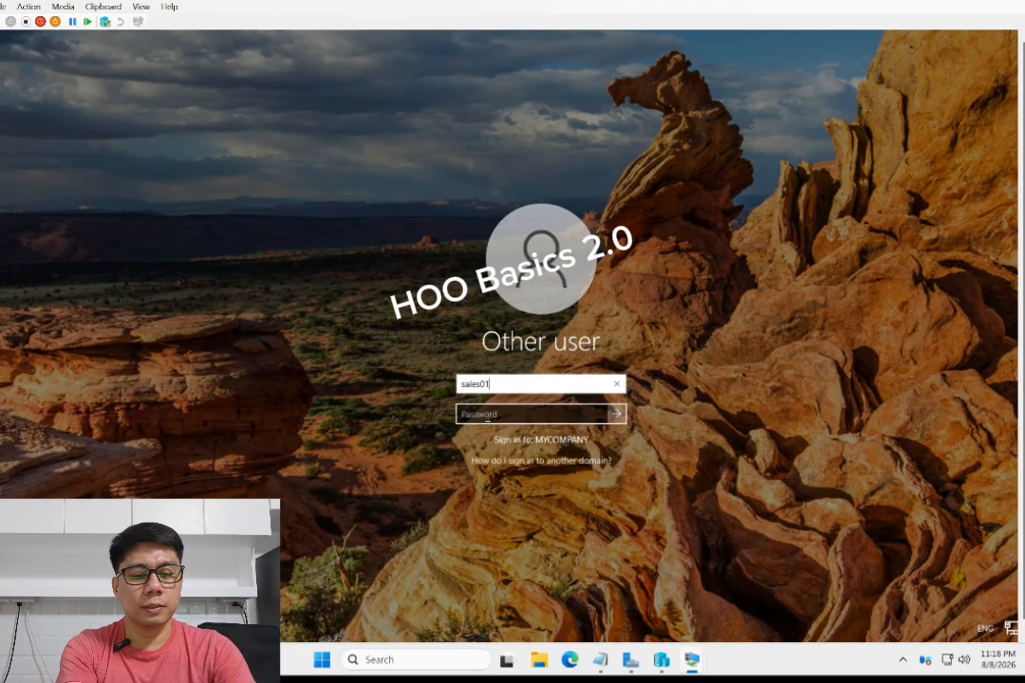
{"action": "left_click", "coordinate": [487, 415]}
{"action": "type", "text": "•"}
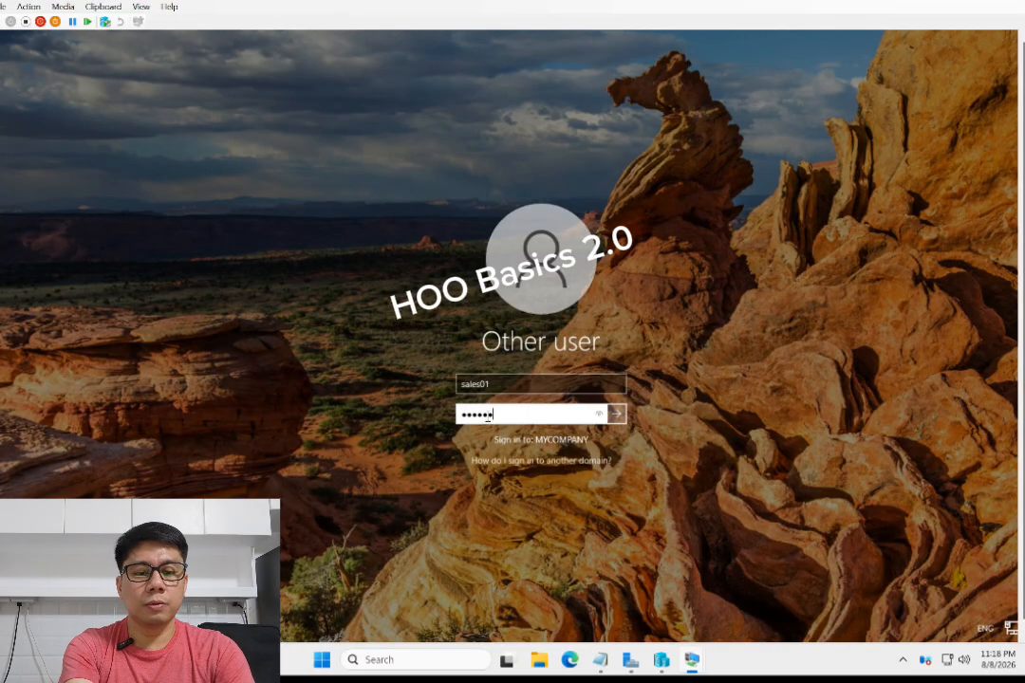
{"action": "left_click", "coordinate": [621, 419]}
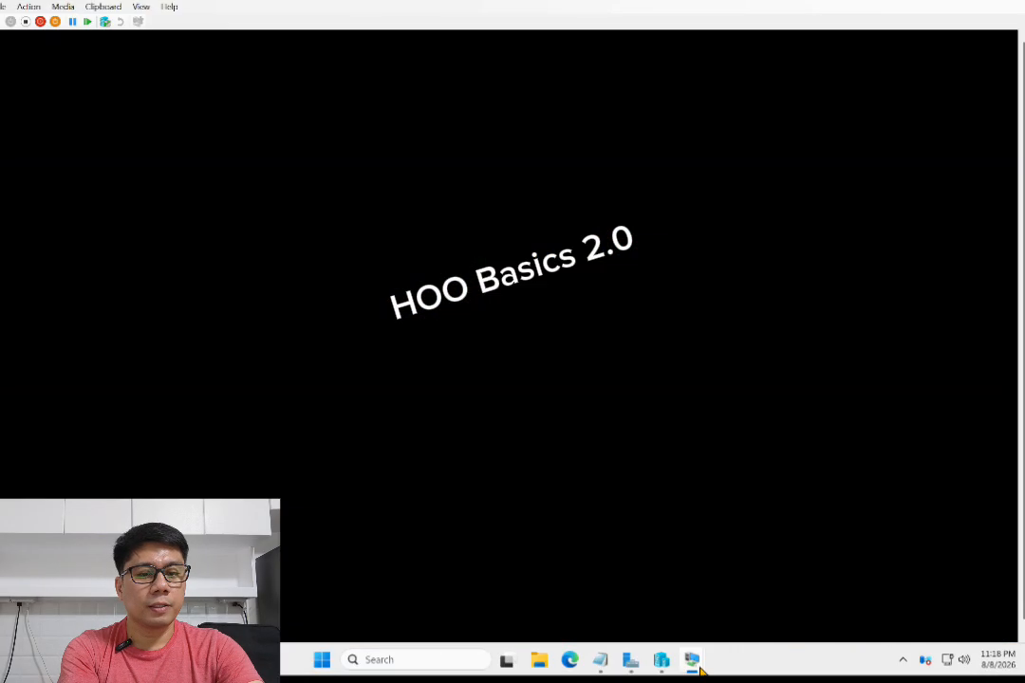
Search for printer settings and open Printers & scanners to check the installed printers
{"action": "mouse_move", "coordinate": [701, 669]}
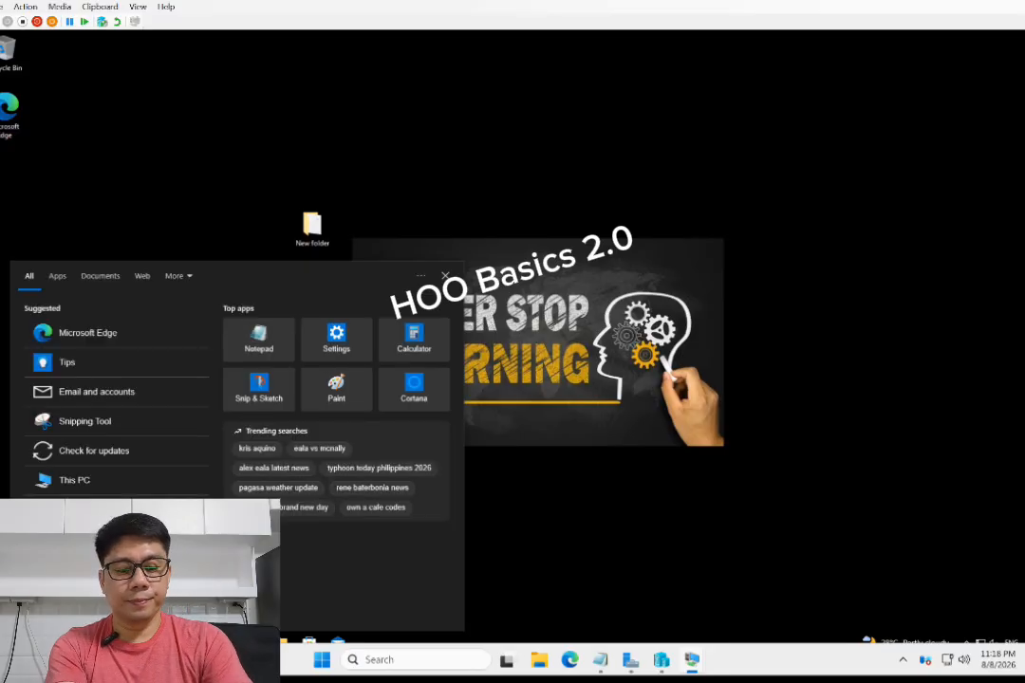
{"action": "type", "text": "printer"}
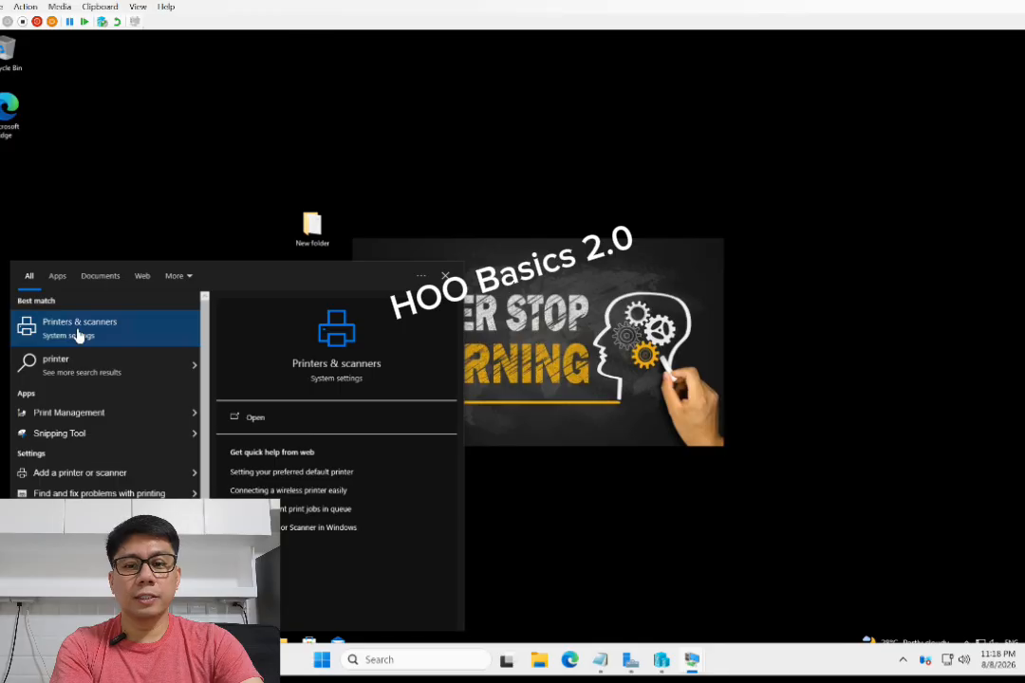
{"action": "left_click", "coordinate": [79, 328]}
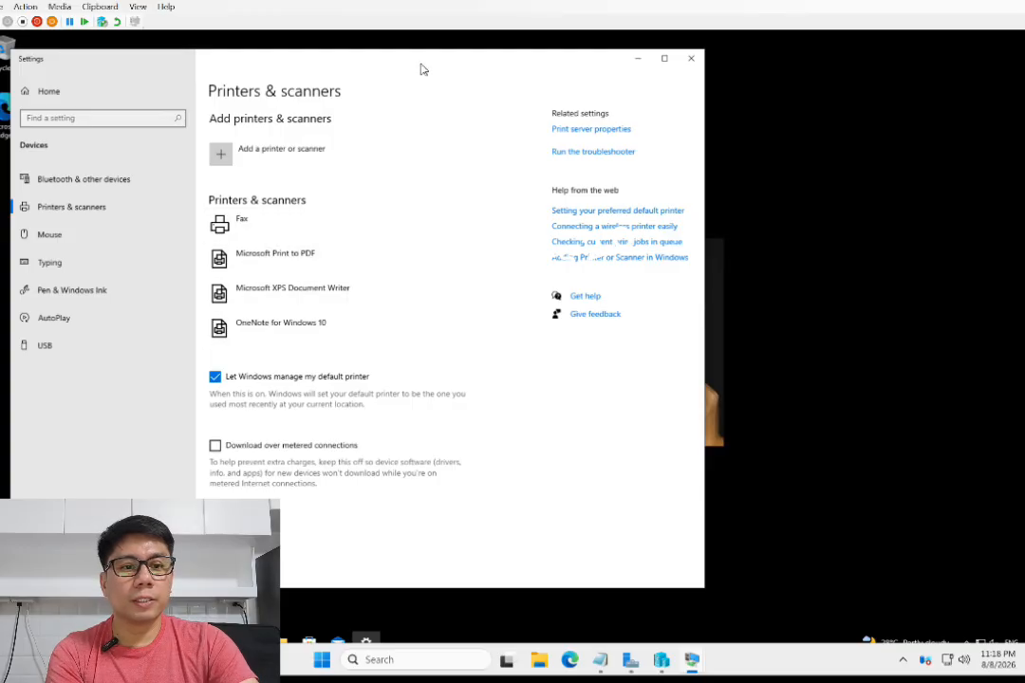
{"action": "left_click_drag", "start_coordinate": [420, 67], "coordinate": [702, 56]}
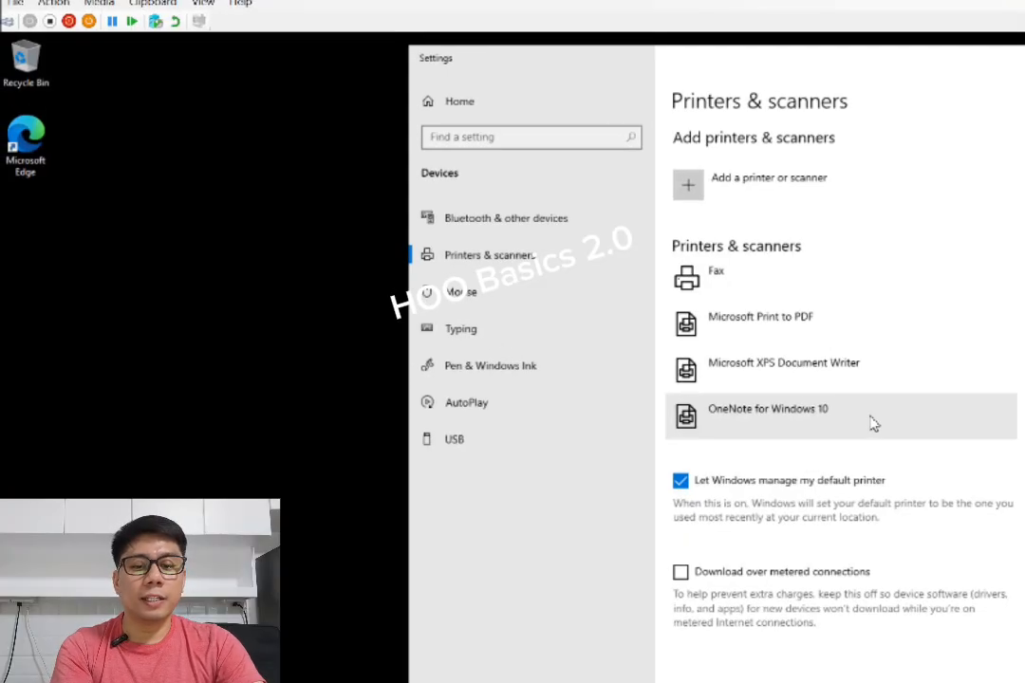
Open Command Prompt and run gpupdate /force to refresh Group Policy on the Finance client
{"action": "key", "text": "super"}
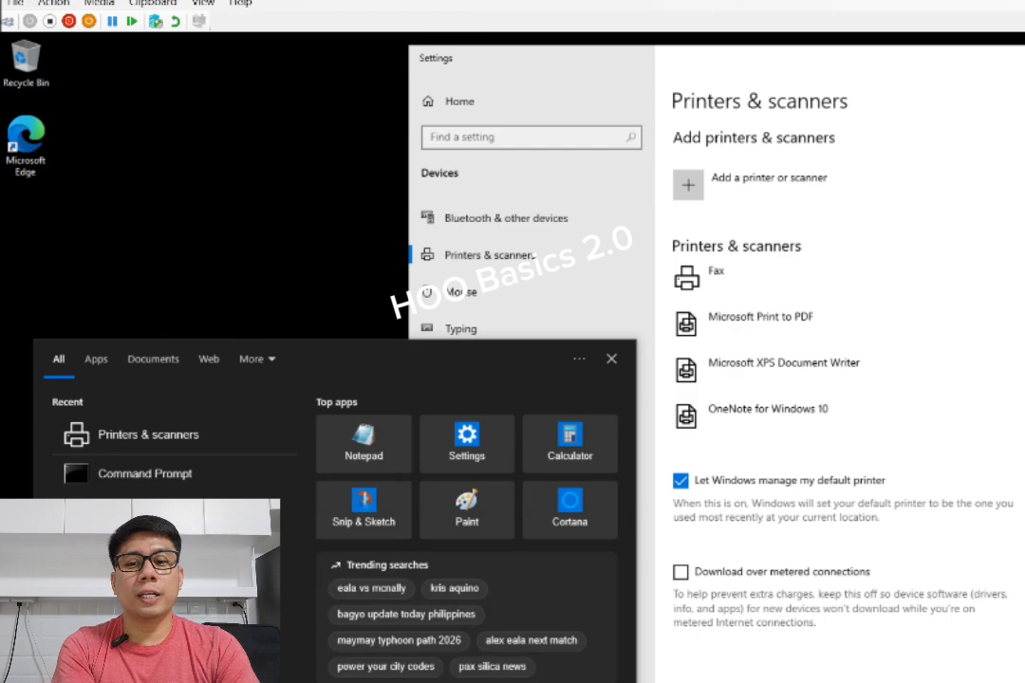
{"action": "left_click", "coordinate": [144, 486]}
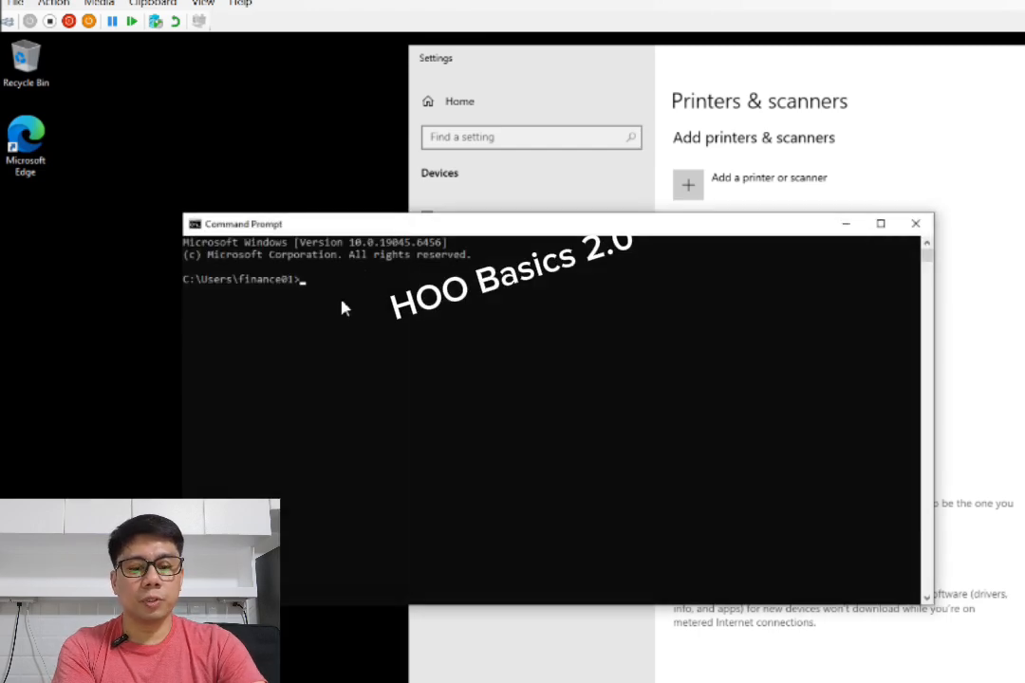
{"action": "type", "text": "gr"}
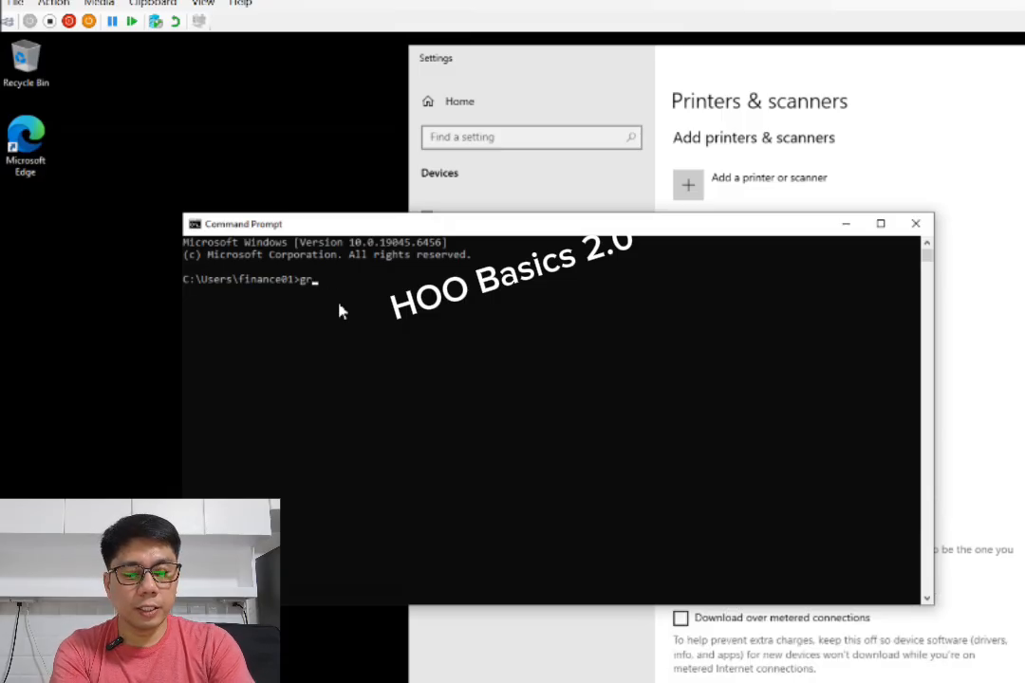
{"action": "key", "text": "BackSpace"}
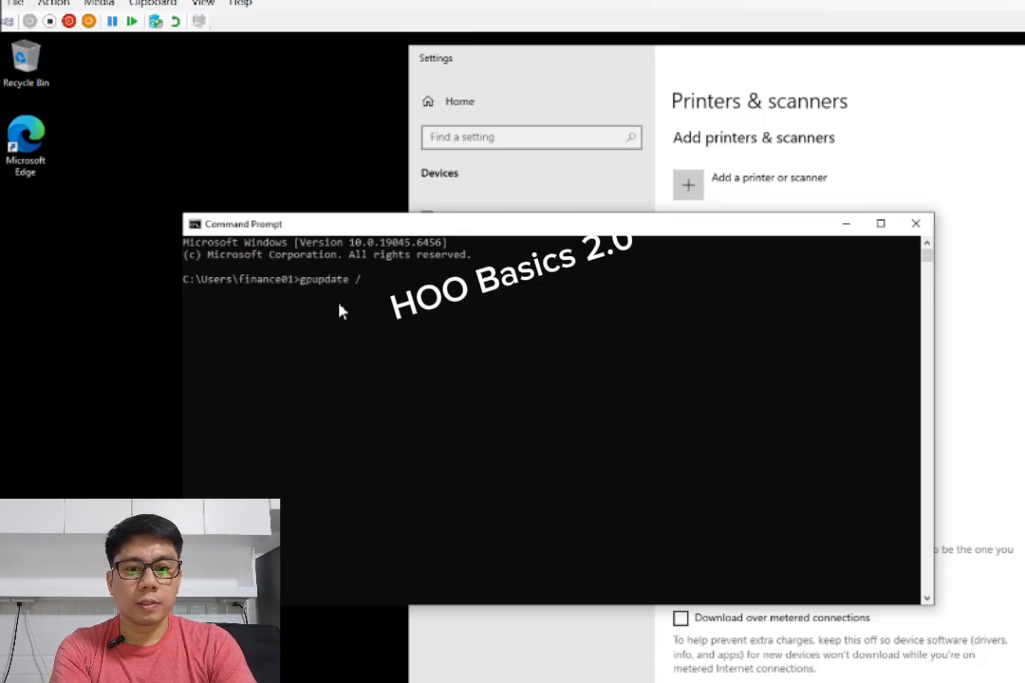
{"action": "type", "text": "force"}
{"action": "key", "text": "Return"}
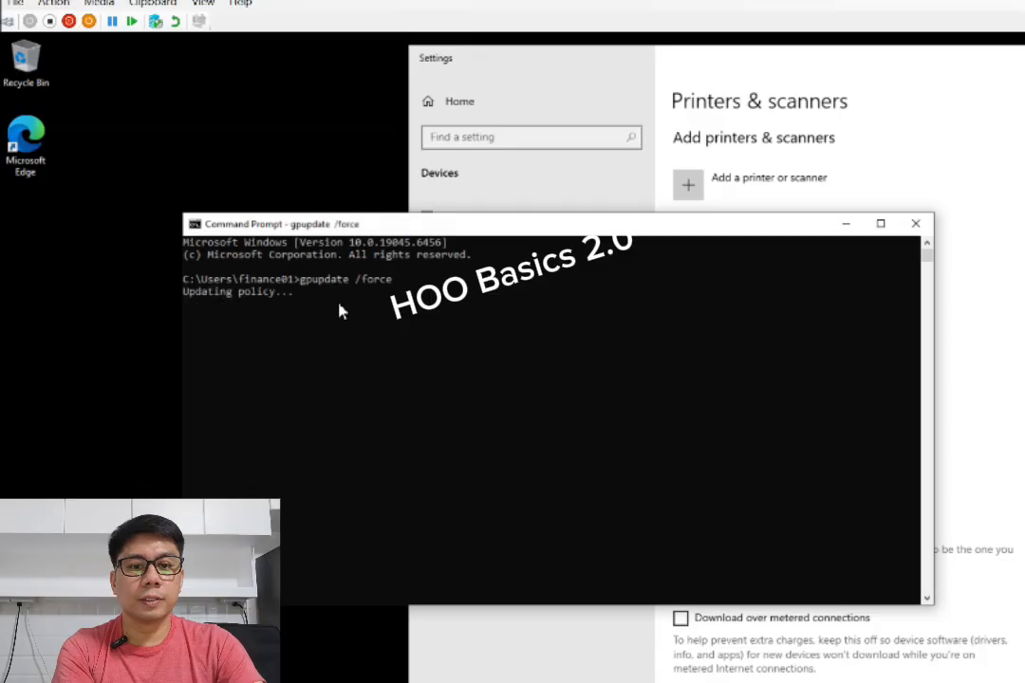
Check the Printers & scanners list for the FinancePrinter entry and close the Command Prompt
{"action": "left_click_drag", "start_coordinate": [489, 233], "coordinate": [356, 239]}
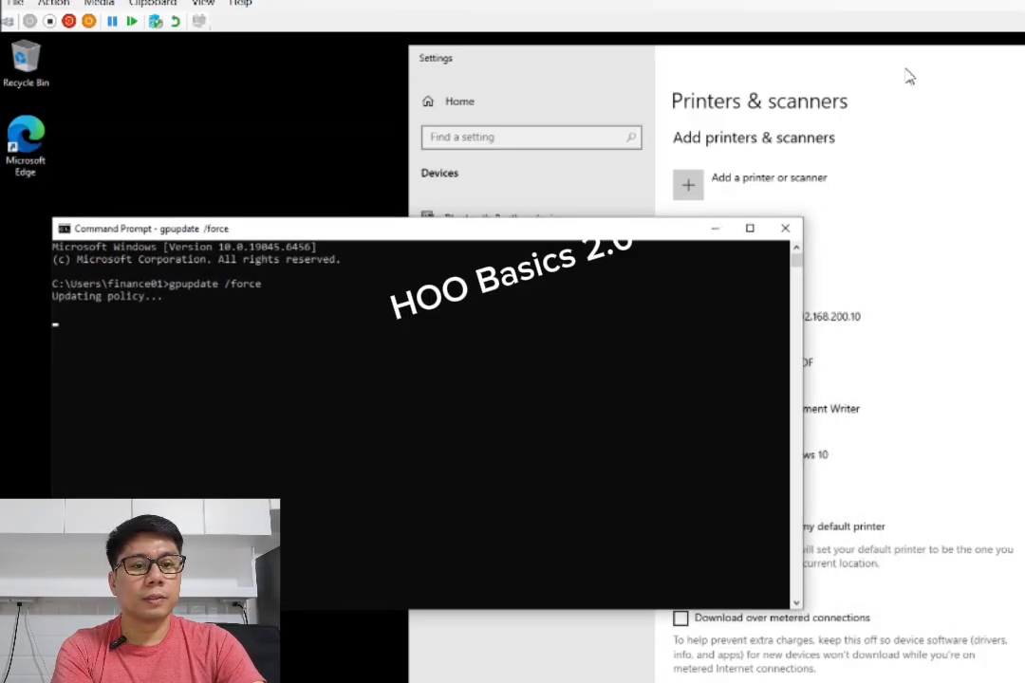
{"action": "left_click_drag", "start_coordinate": [907, 72], "coordinate": [982, 68]}
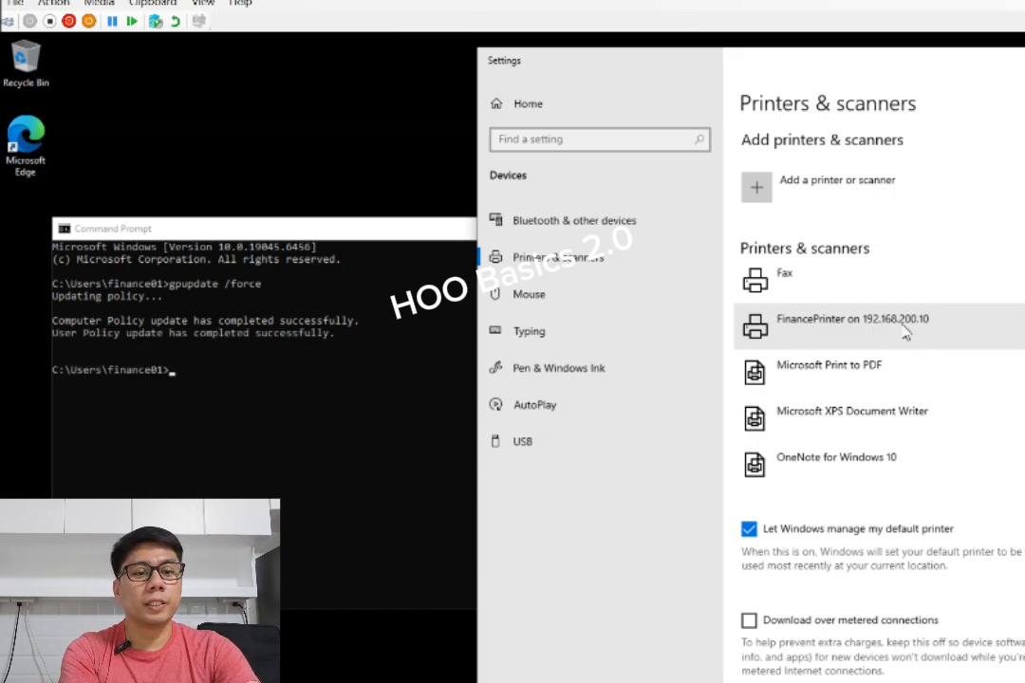
{"action": "left_click", "coordinate": [899, 329]}
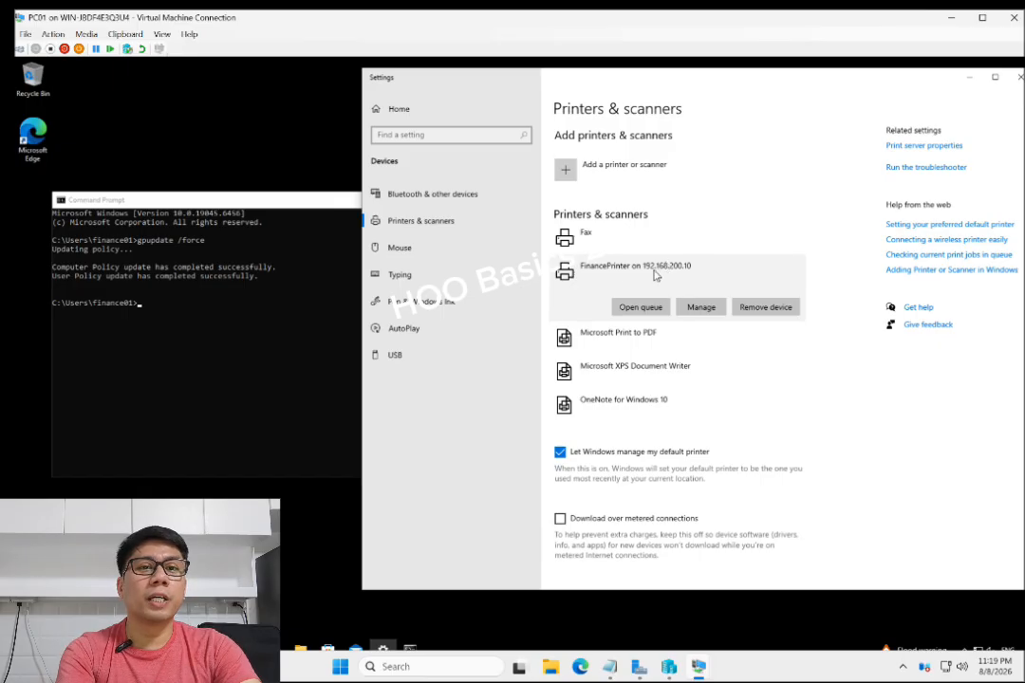
{"action": "left_click", "coordinate": [285, 190]}
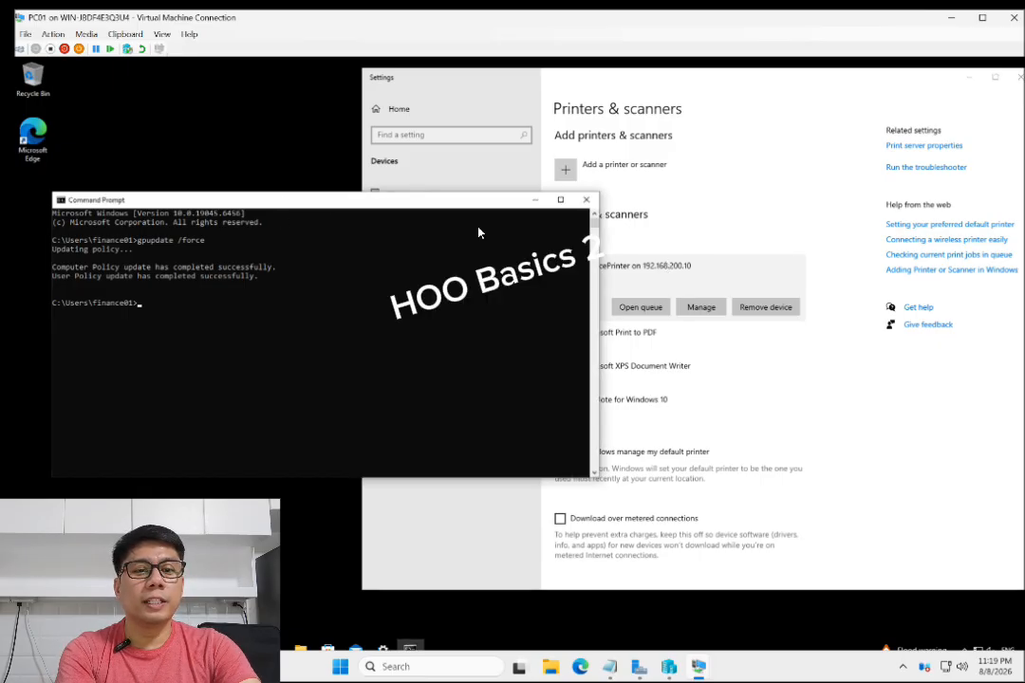
{"action": "left_click", "coordinate": [583, 207]}
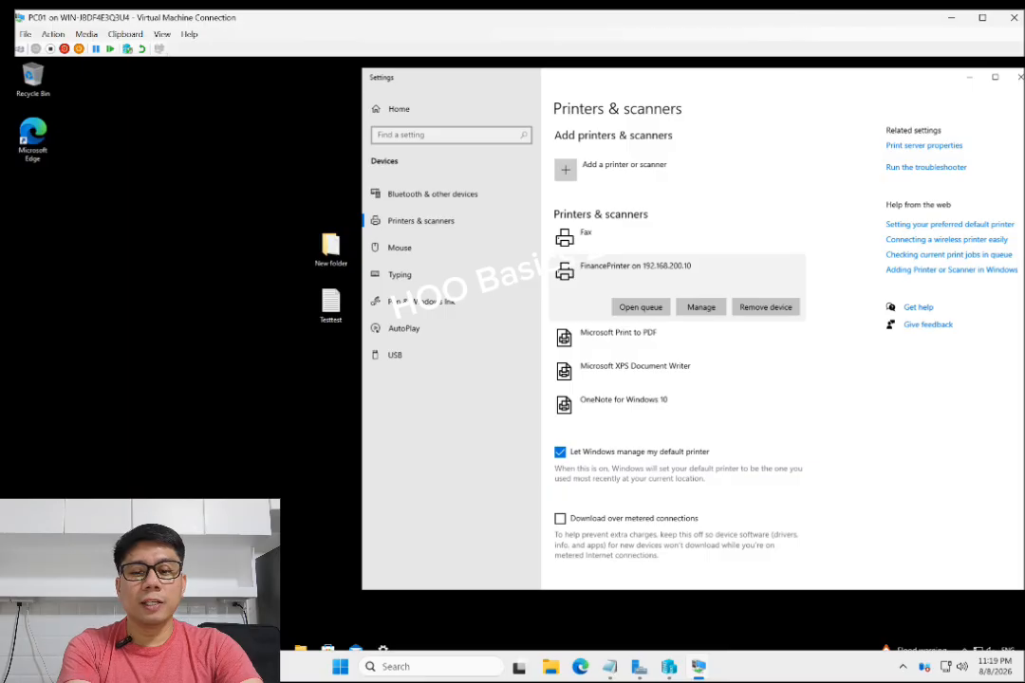
{"action": "left_click", "coordinate": [133, 646]}
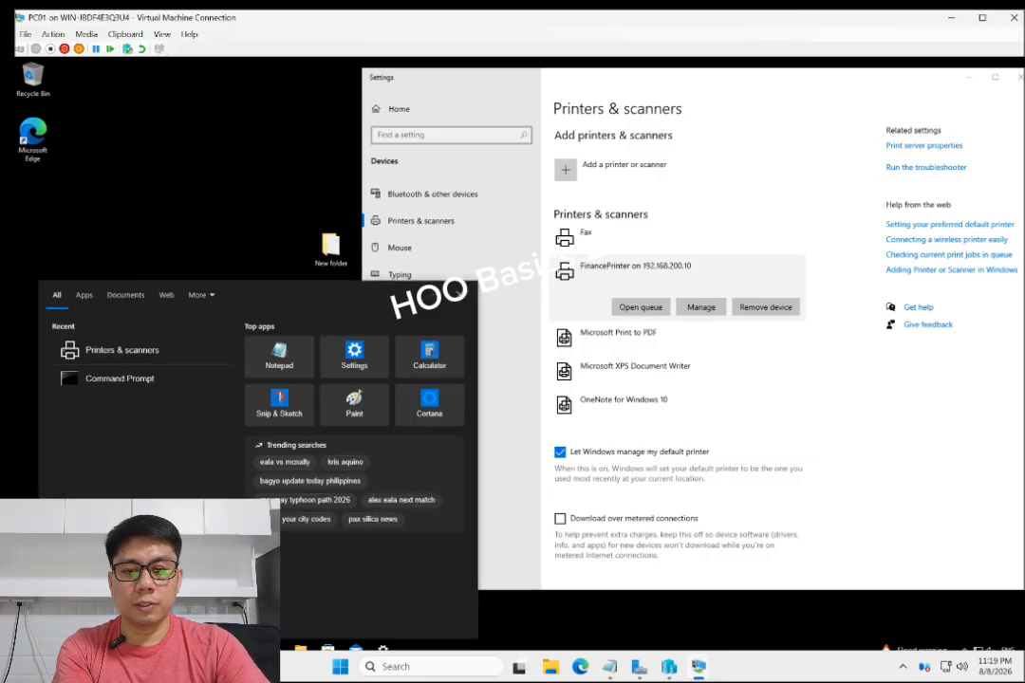
{"action": "type", "text": "run"}
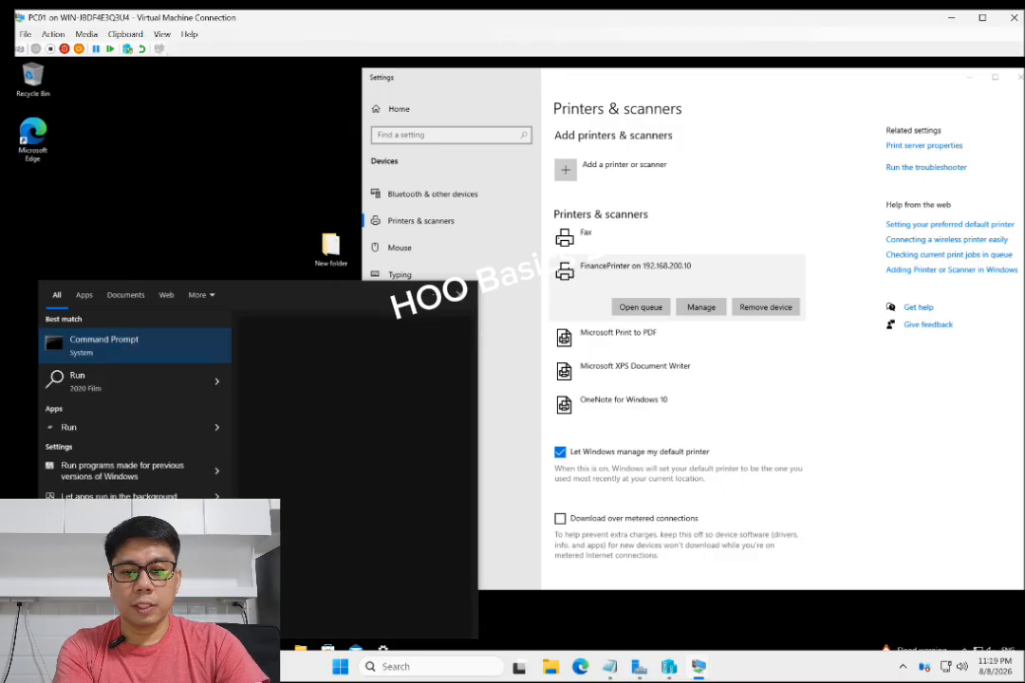
{"action": "left_click", "coordinate": [90, 389]}
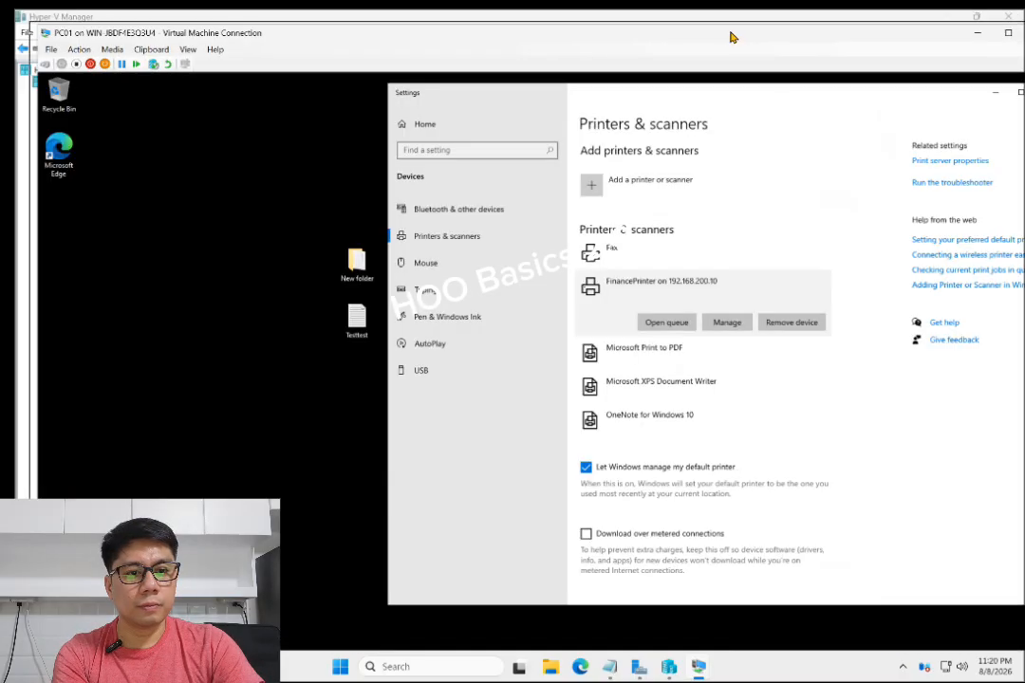
Open the Run dialog and browse to the print server share \\192.168.200.10
{"action": "double_click", "coordinate": [730, 36]}
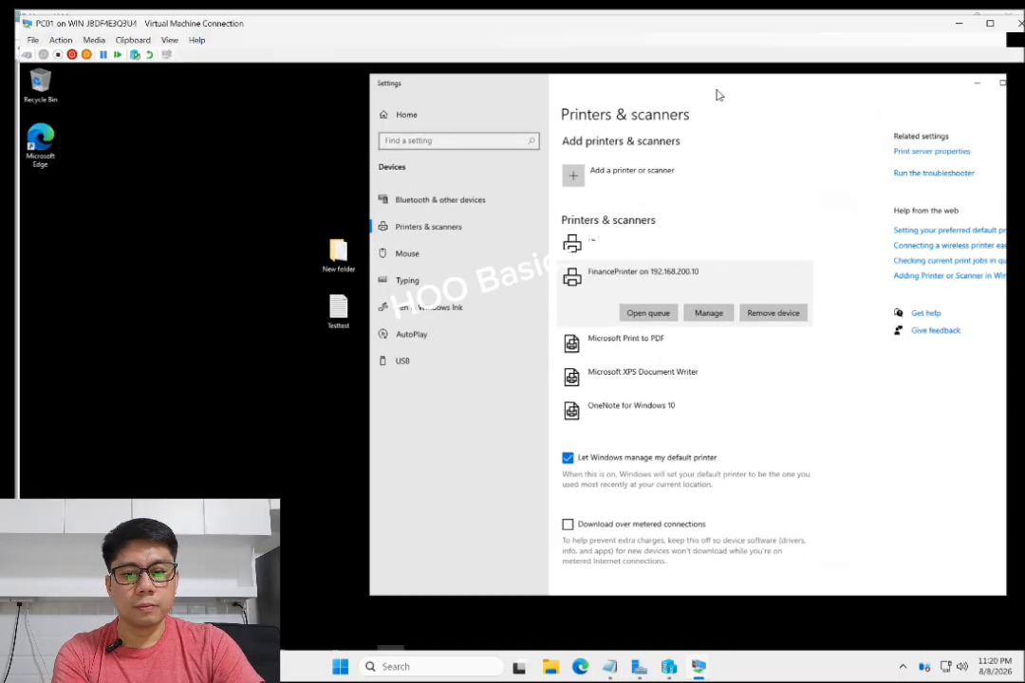
{"action": "left_click", "coordinate": [140, 650]}
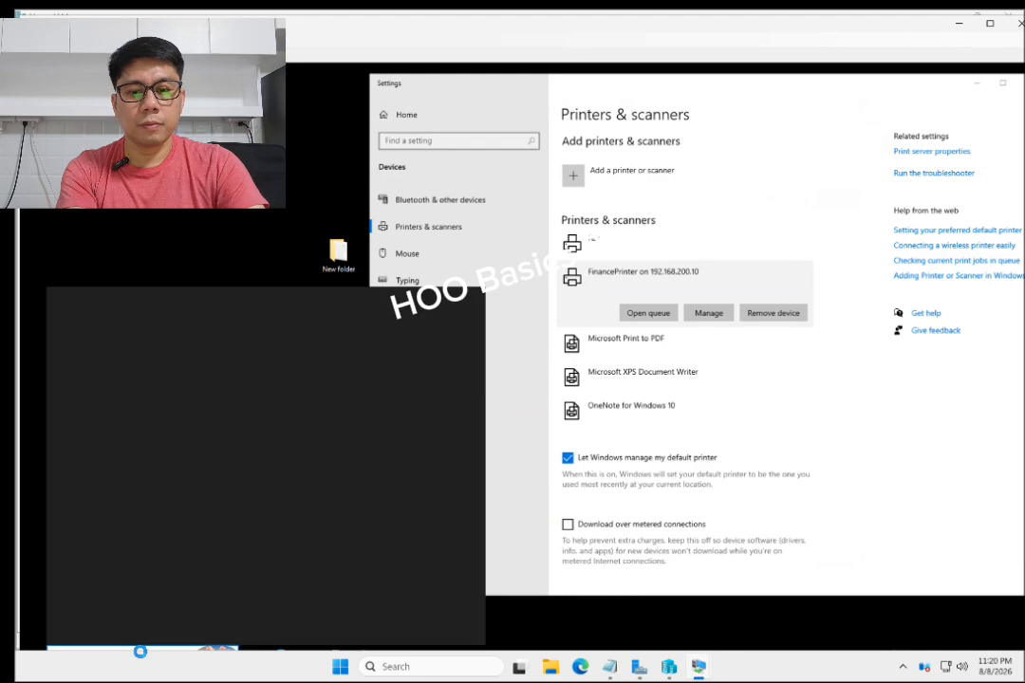
{"action": "type", "text": "run"}
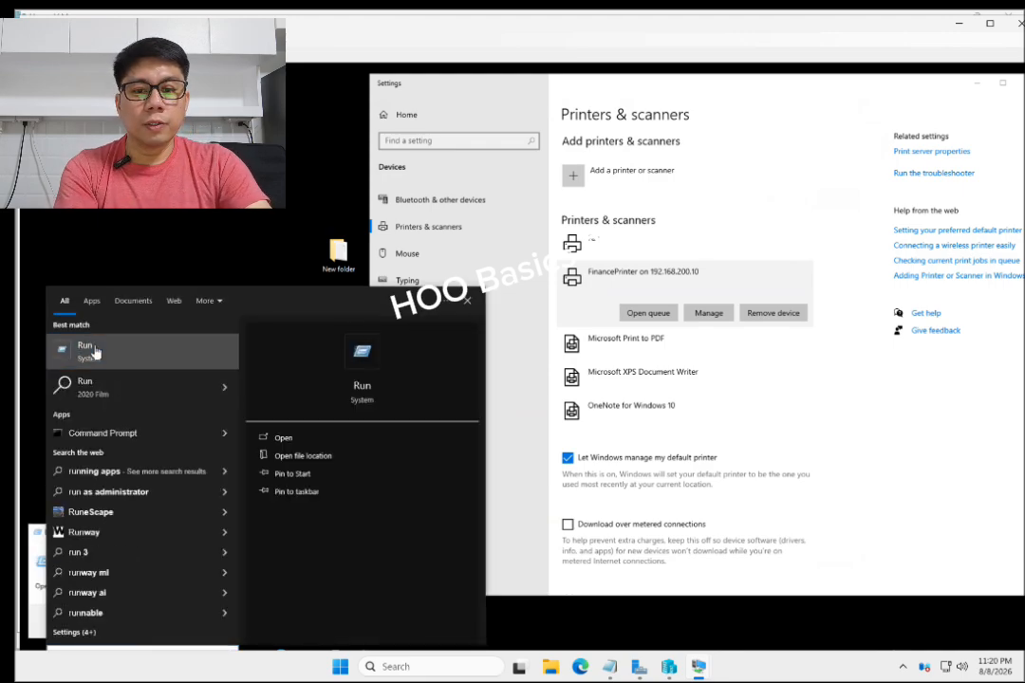
{"action": "left_click", "coordinate": [94, 352]}
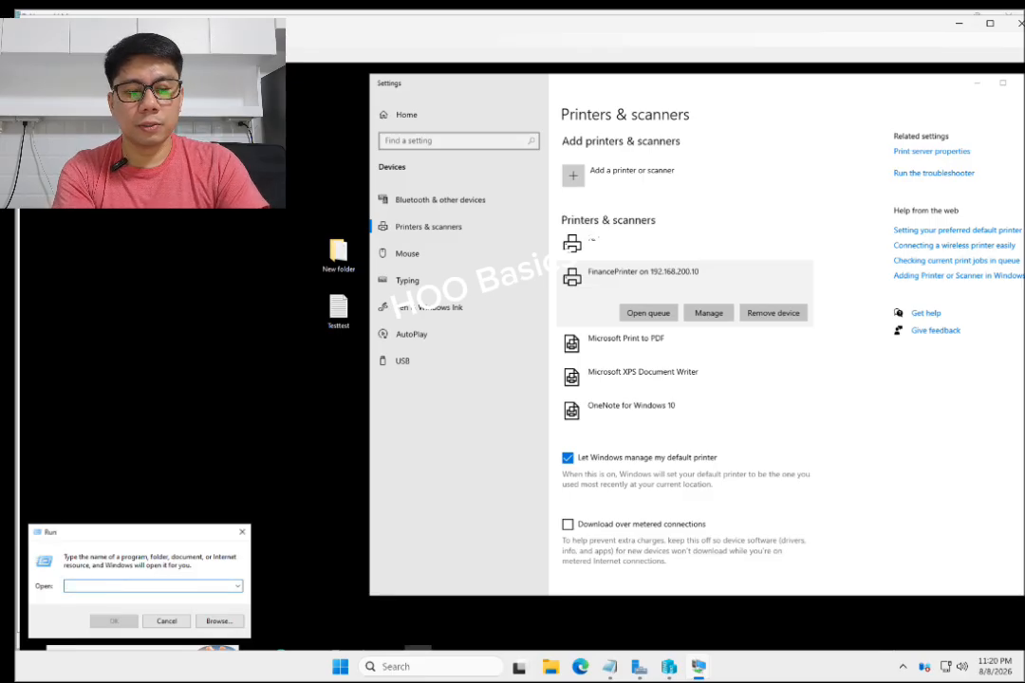
{"action": "type", "text": "\\\\"}
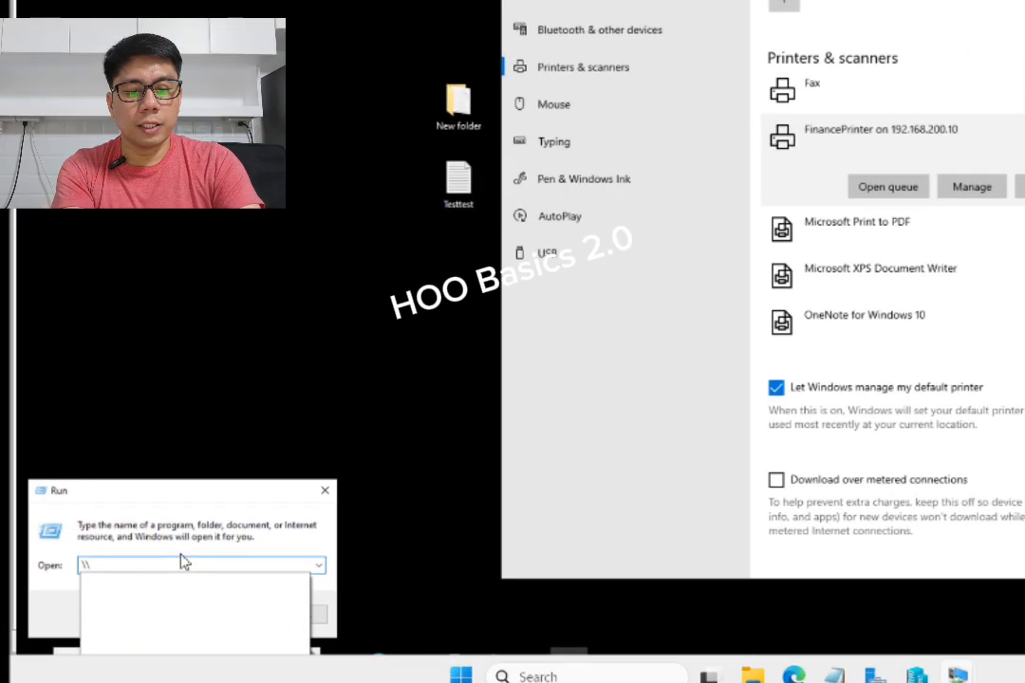
{"action": "type", "text": "192.16"}
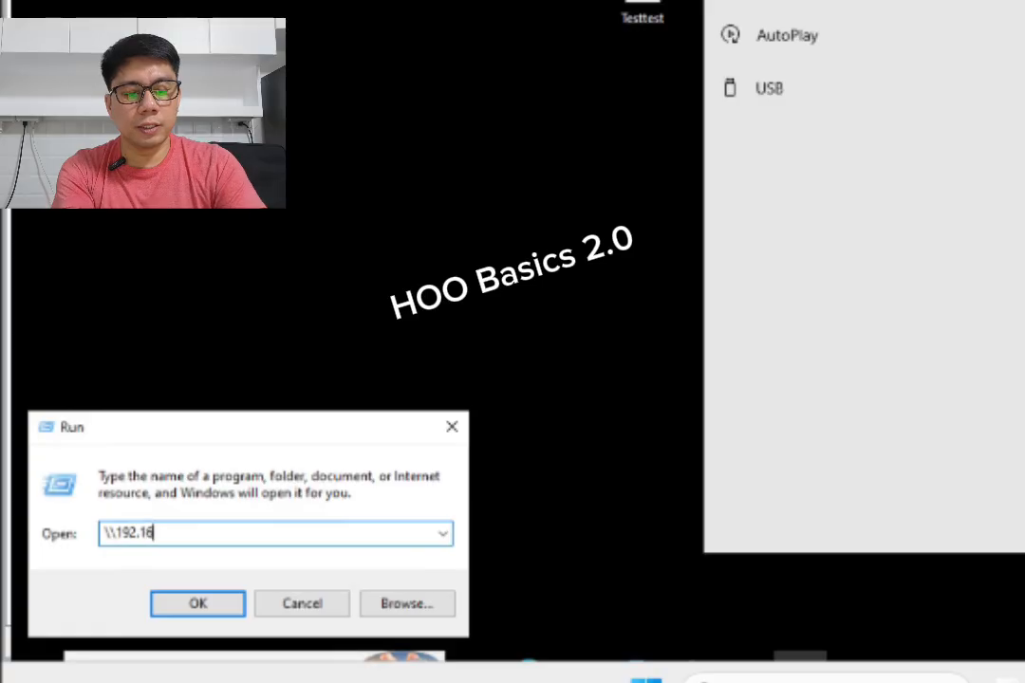
{"action": "type", "text": "8.200"}
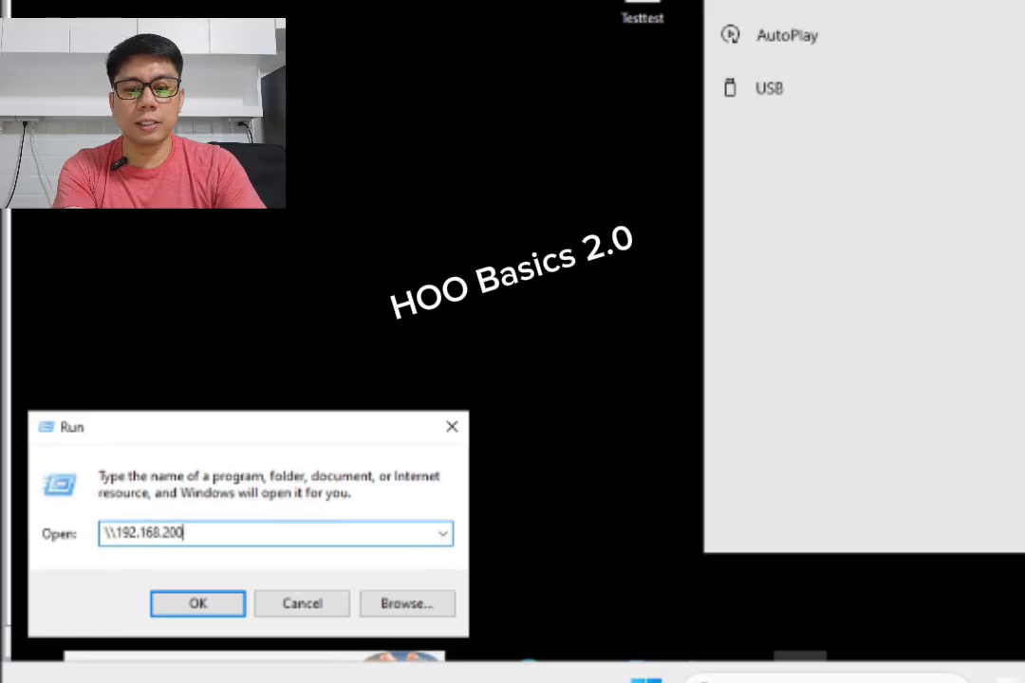
{"action": "type", "text": ".10"}
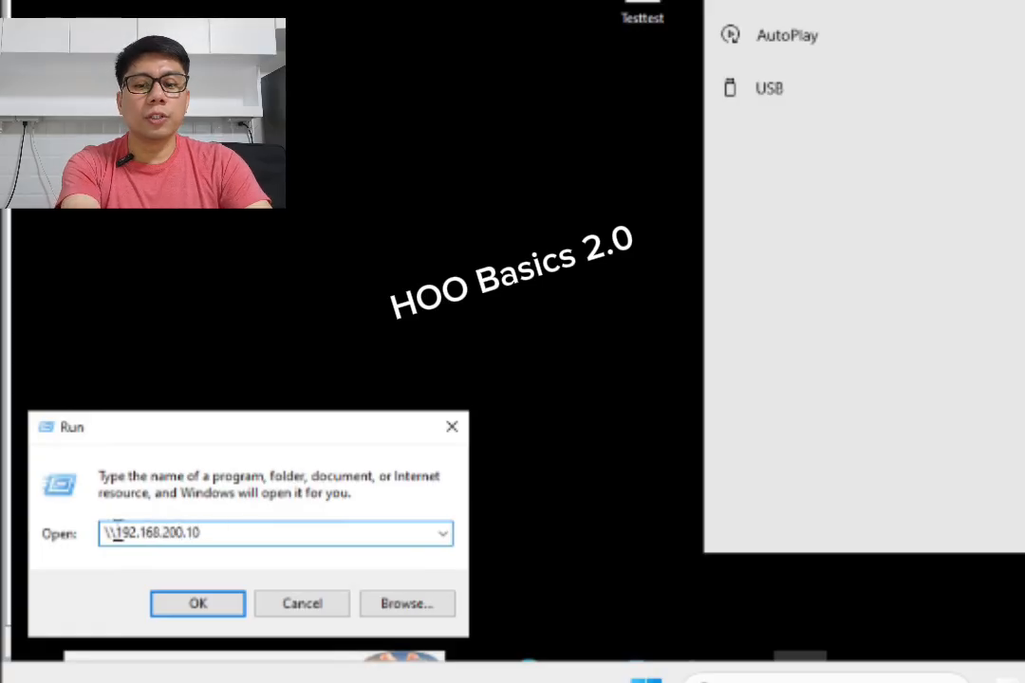
{"action": "left_click", "coordinate": [204, 601]}
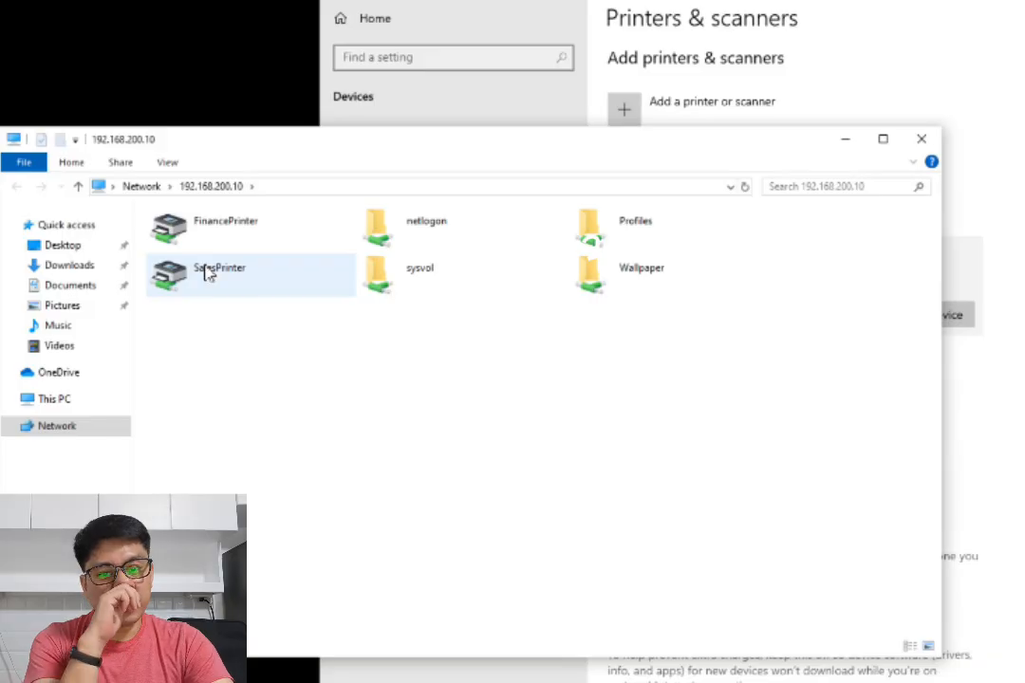
Inspect the FinancePrinter share's options on the server, then close the network share window
{"action": "left_click", "coordinate": [218, 228]}
{"action": "right_click", "coordinate": [218, 226]}
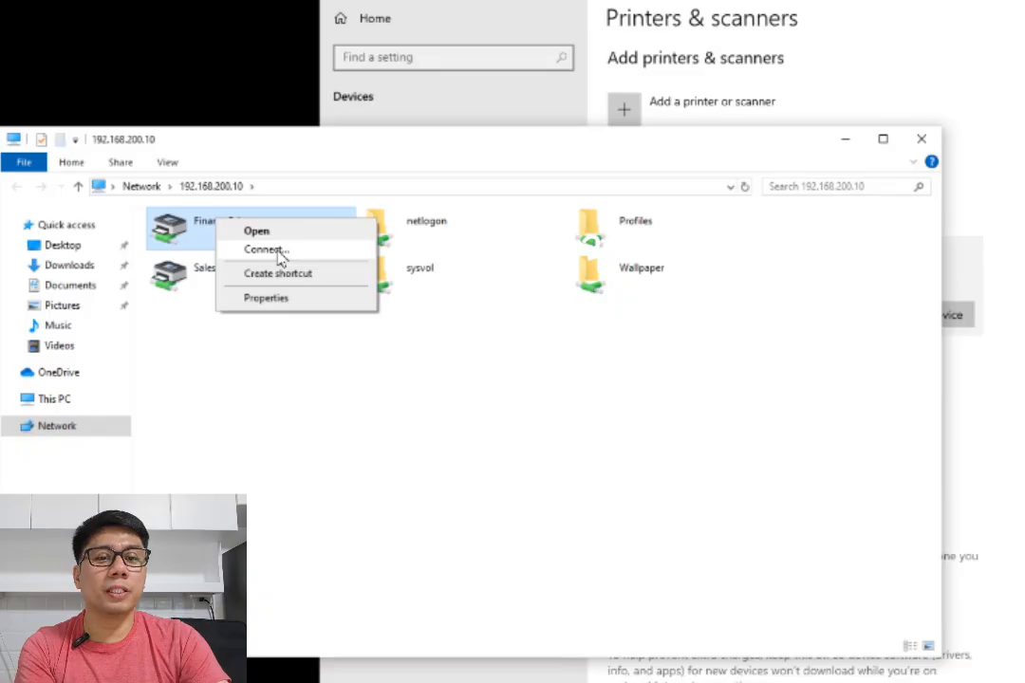
{"action": "left_click_drag", "start_coordinate": [451, 153], "coordinate": [324, 137]}
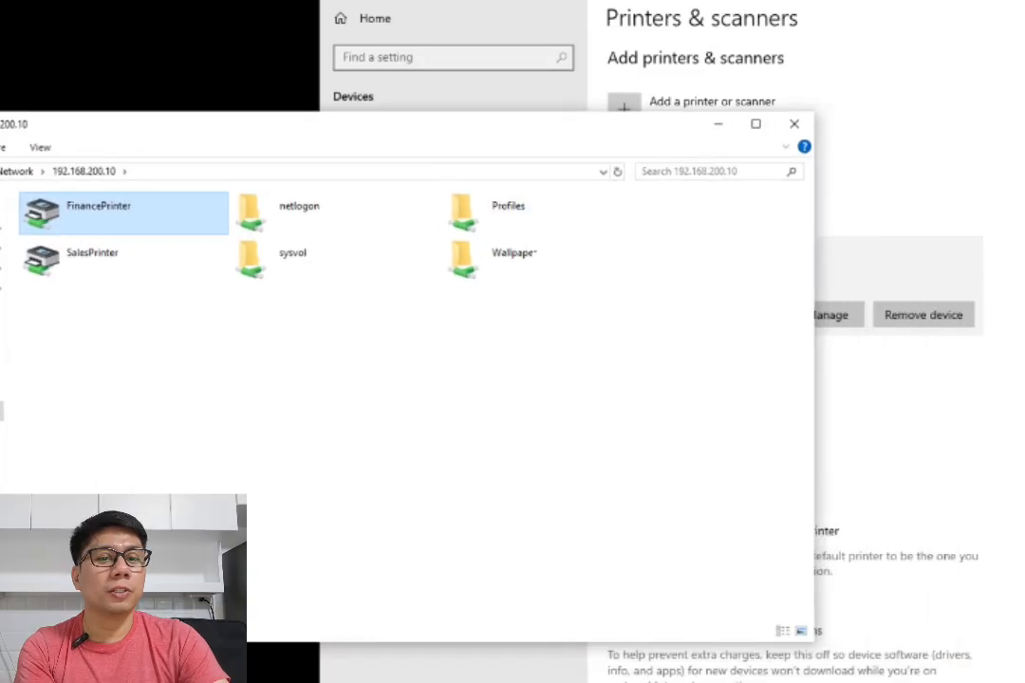
{"action": "left_click", "coordinate": [707, 61]}
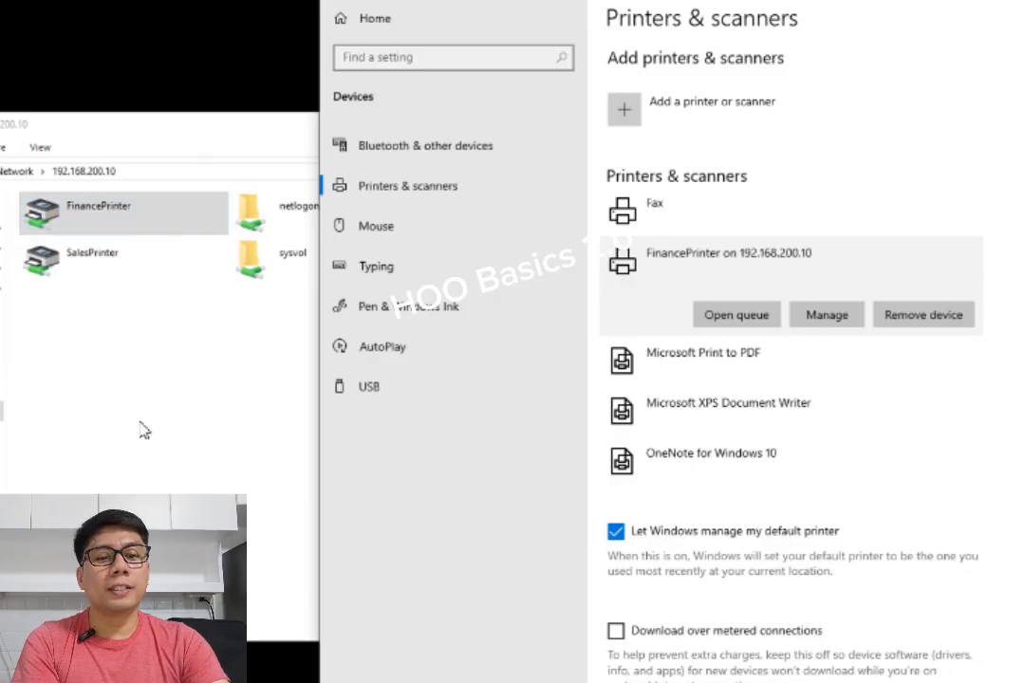
{"action": "left_click", "coordinate": [121, 360]}
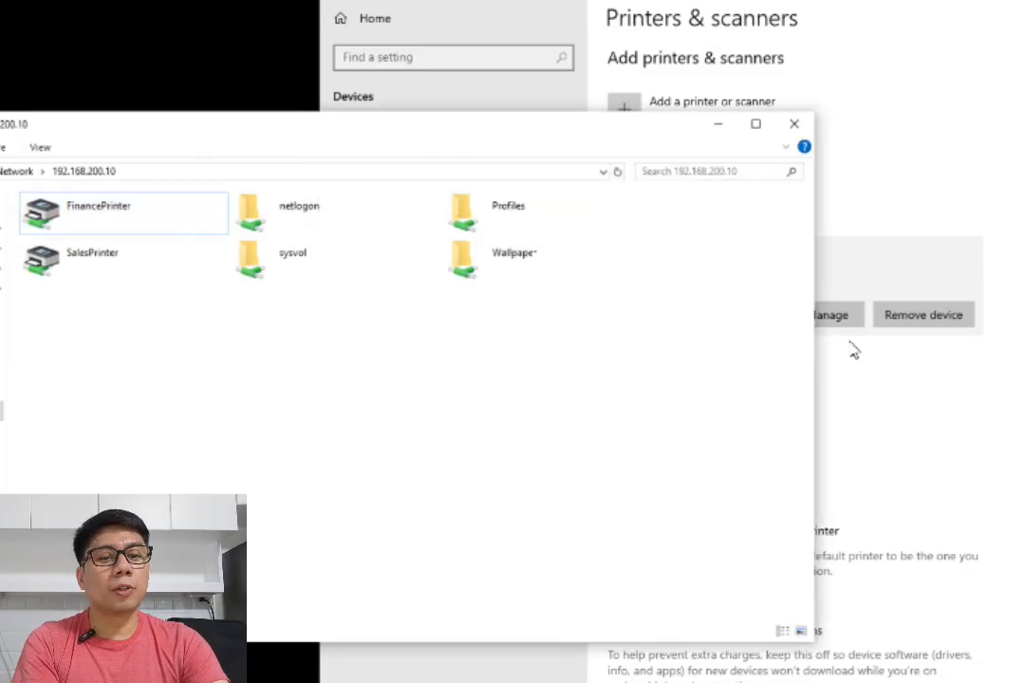
{"action": "left_click", "coordinate": [794, 123]}
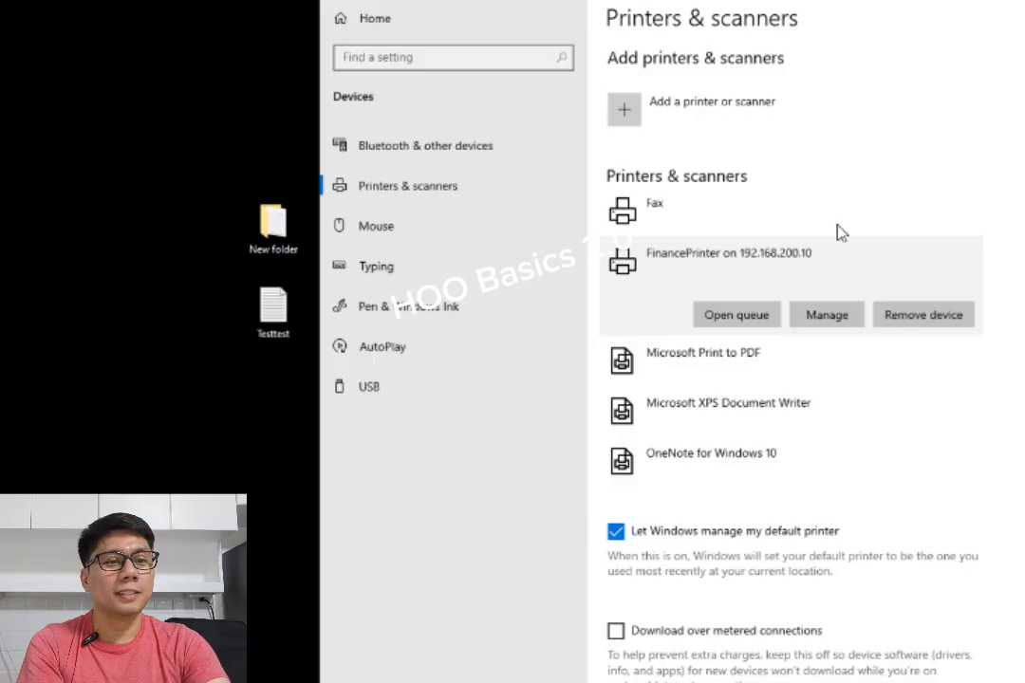
Switch to the Sales client VM and open Printers & scanners to check the SalesPrinter entry
{"action": "left_click_drag", "start_coordinate": [664, 3], "coordinate": [539, 1]}
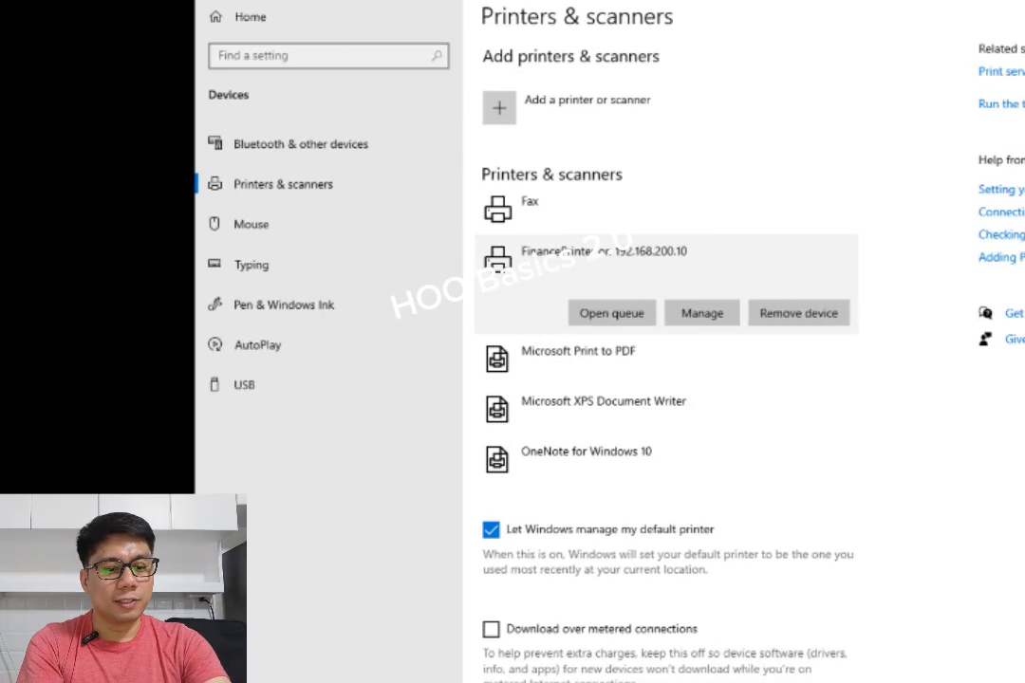
{"action": "mouse_move", "coordinate": [721, 682]}
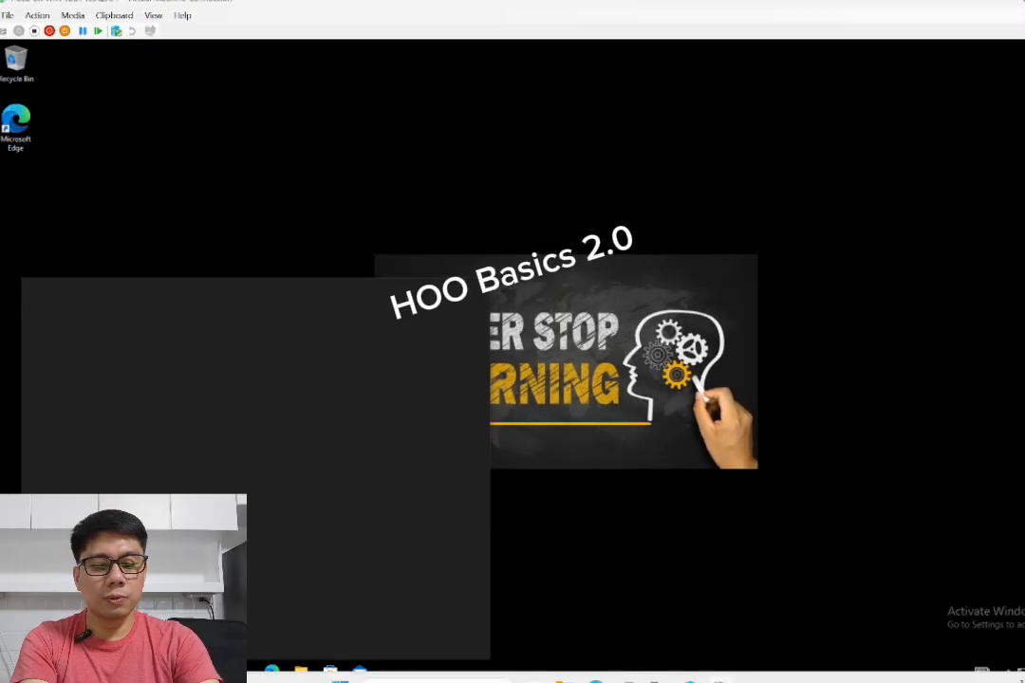
{"action": "key", "text": "super"}
{"action": "type", "text": "printer"}
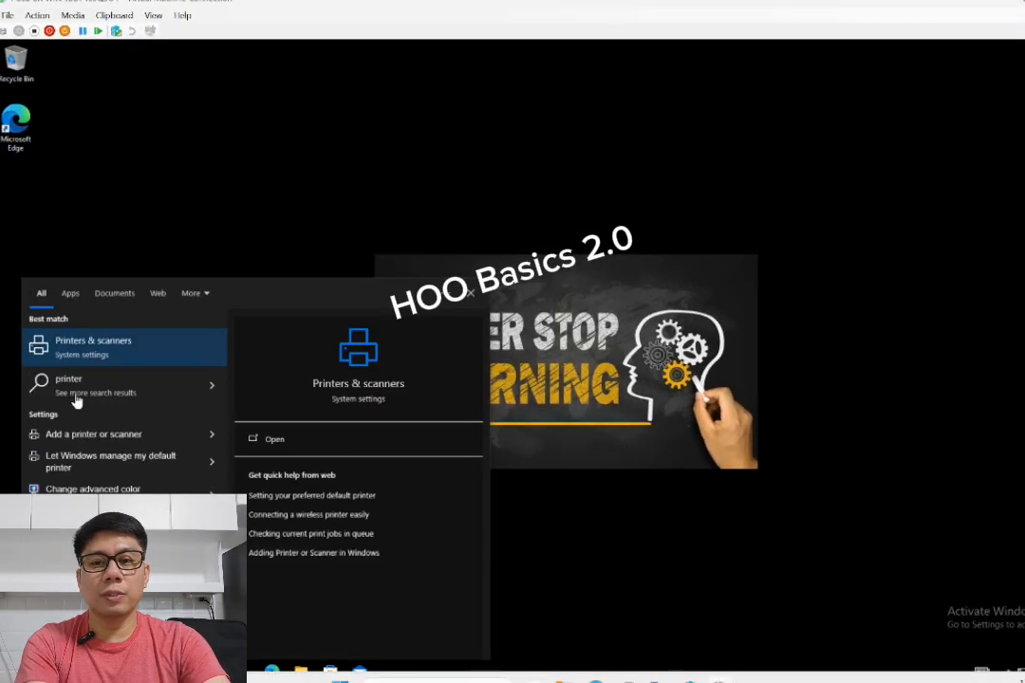
{"action": "left_click", "coordinate": [95, 351]}
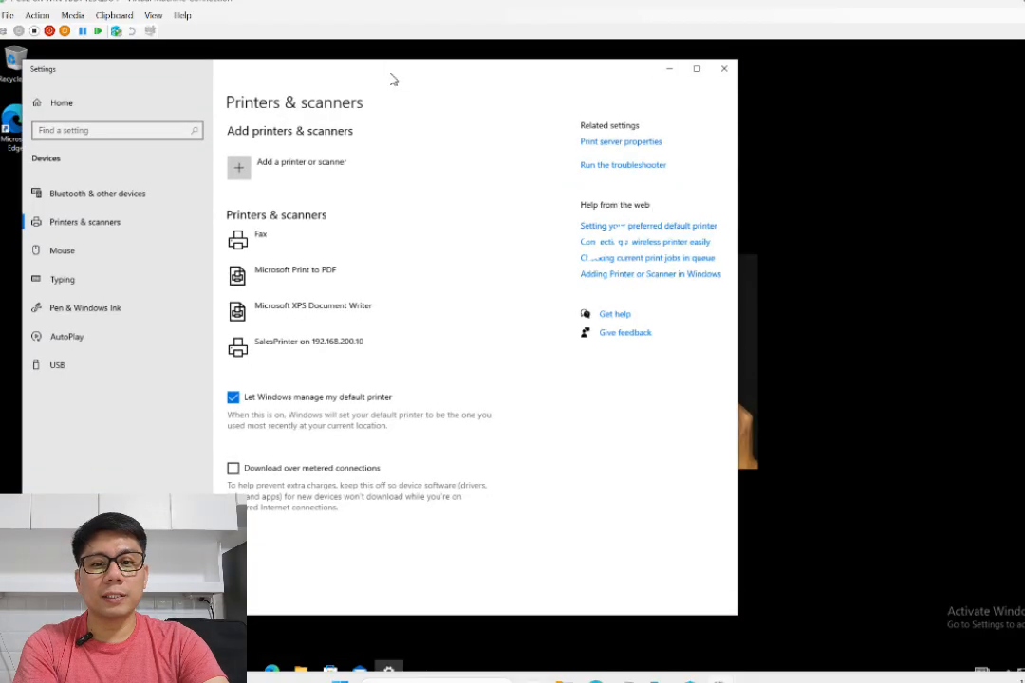
{"action": "left_click", "coordinate": [323, 351]}
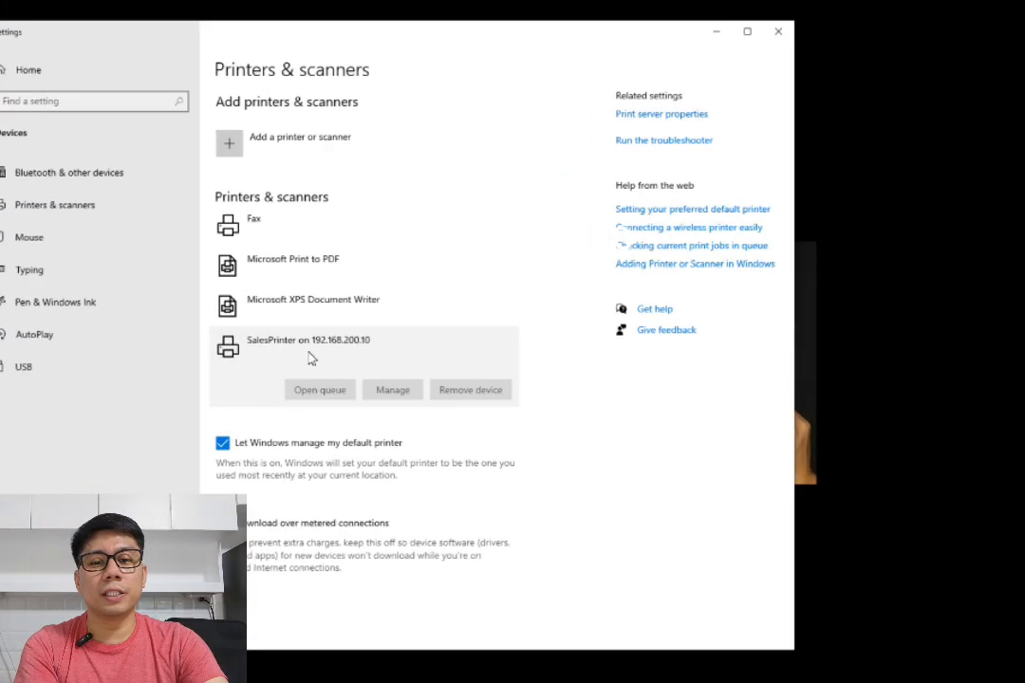